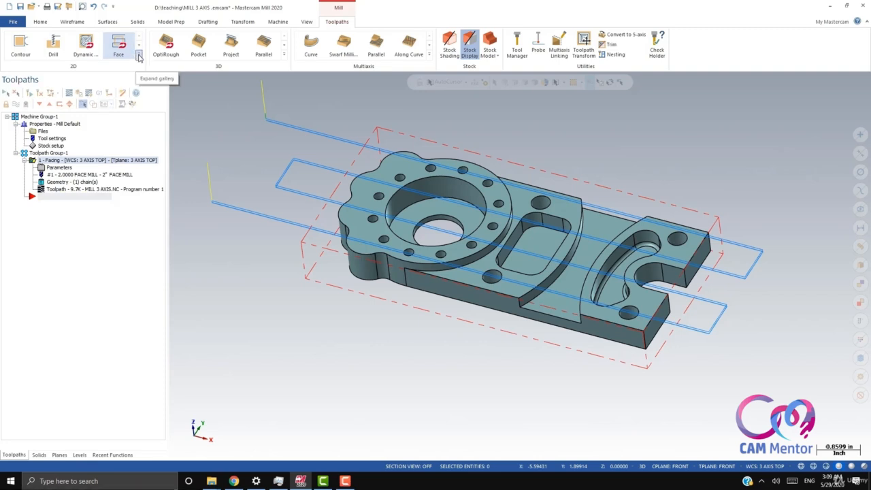
Create a new 2D high speed Dynamic Mill toolpath after the facing operation
click(139, 55)
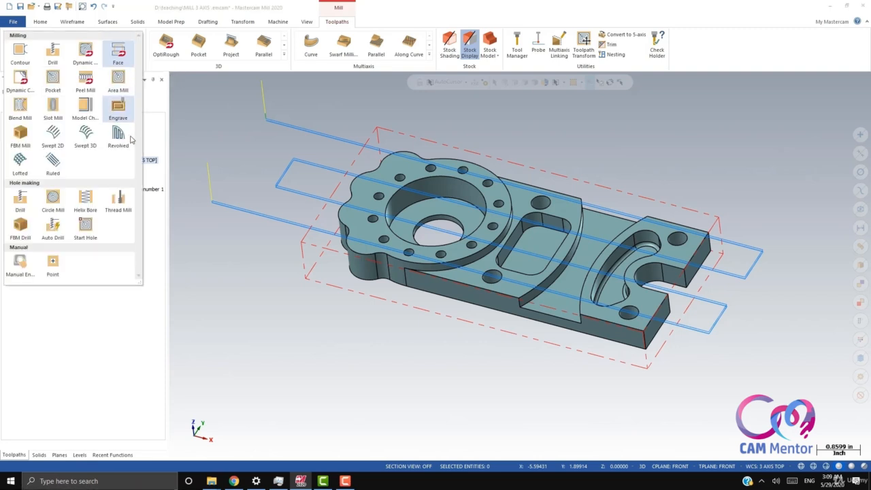
click(88, 55)
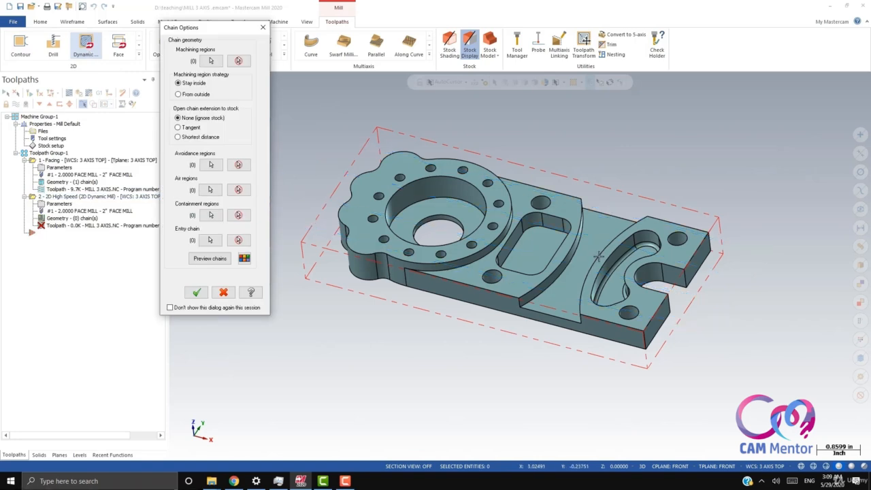
mouse_move(597, 217)
middle_down()
mouse_move(619, 230)
mouse_move(612, 223)
middle_up()
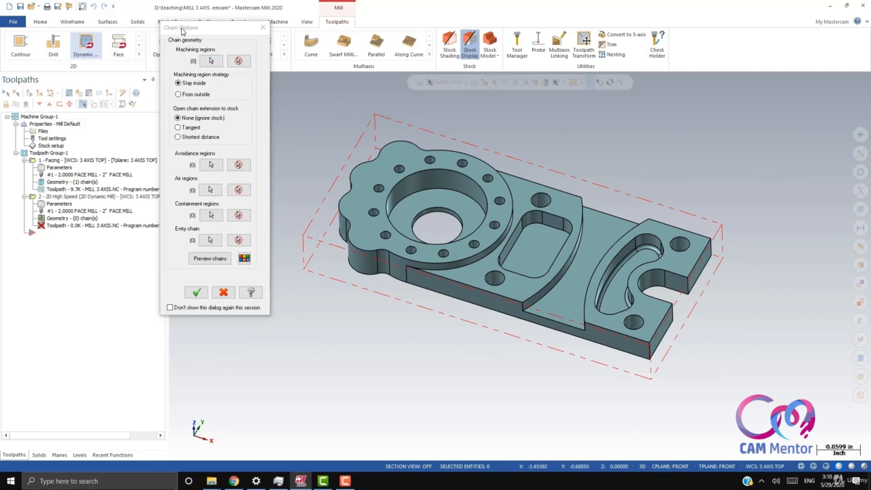
drag(181, 30, 201, 40)
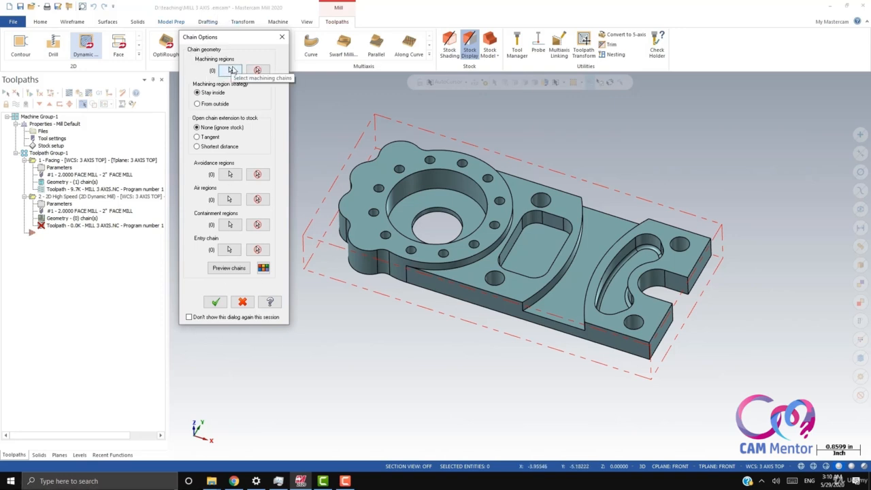
Show the RAW STOCK level and chain the outline loop of the stock's top face as the machining region
click(229, 71)
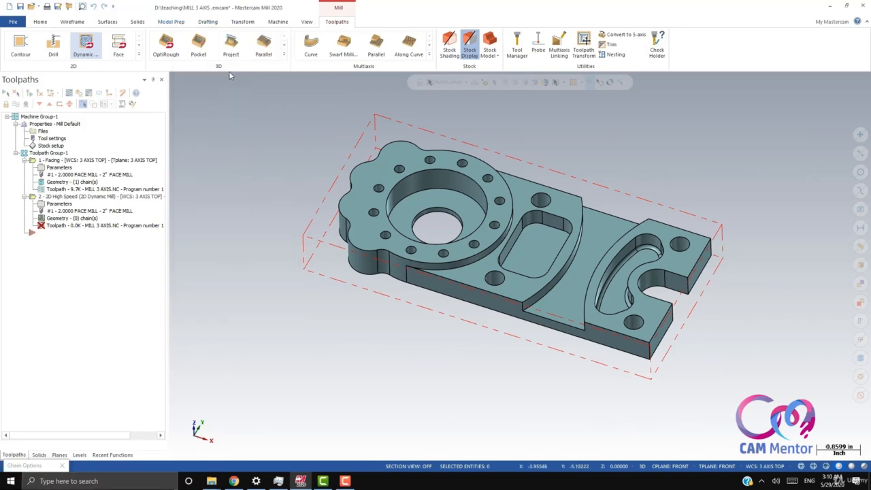
click(79, 454)
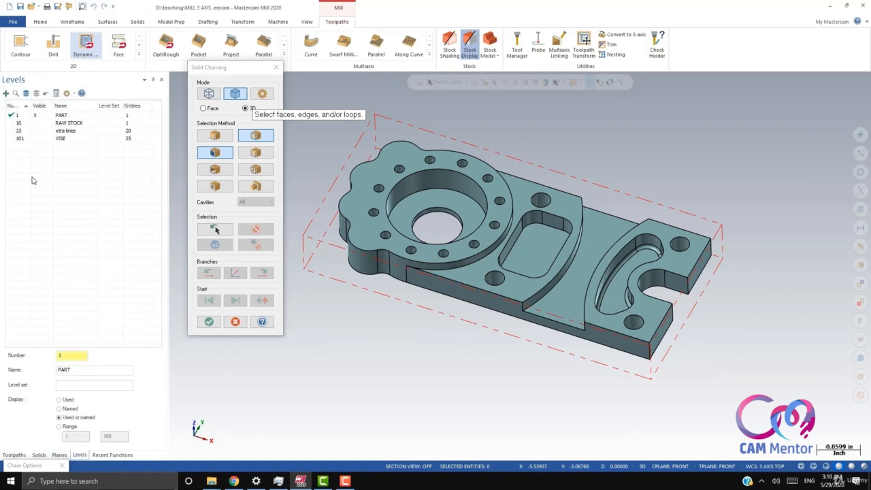
click(39, 125)
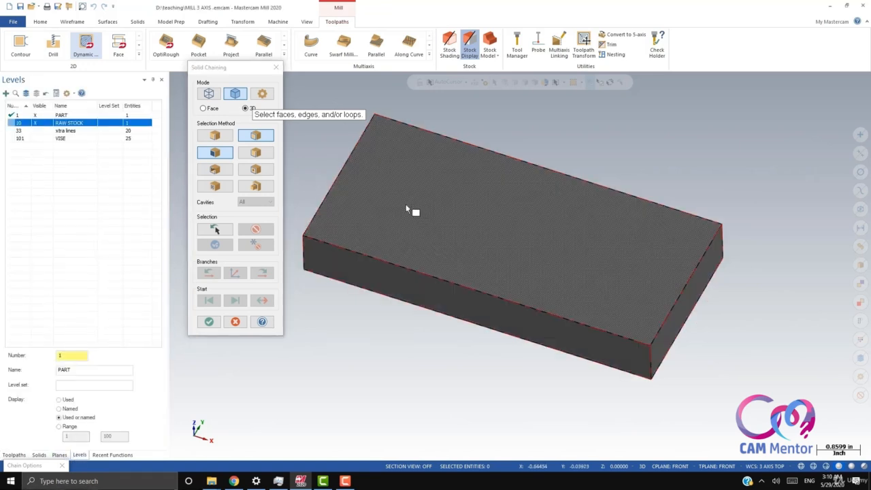
click(413, 208)
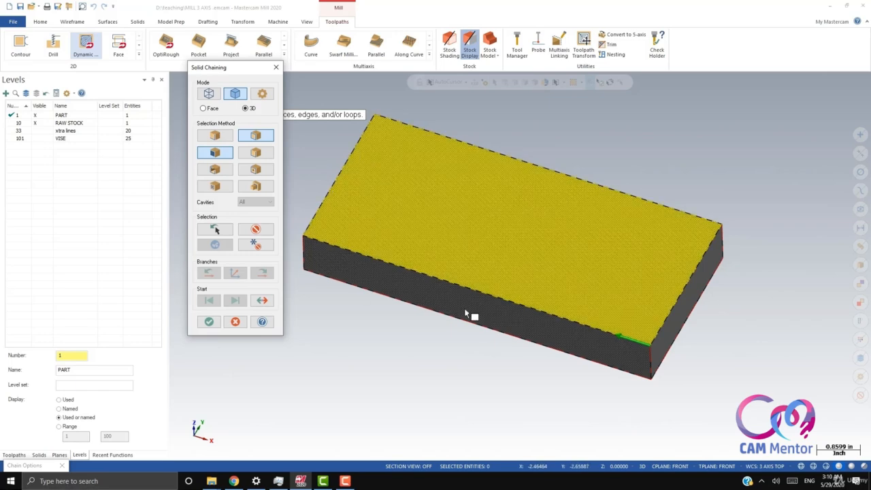
click(258, 232)
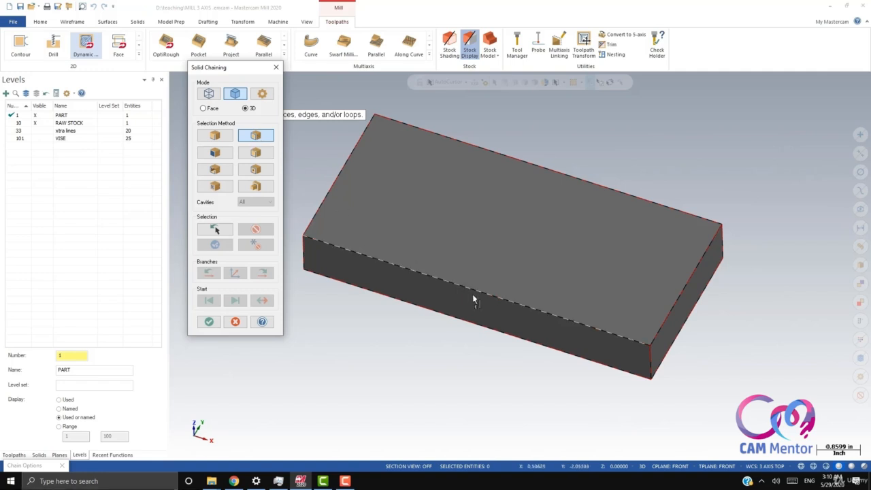
click(631, 340)
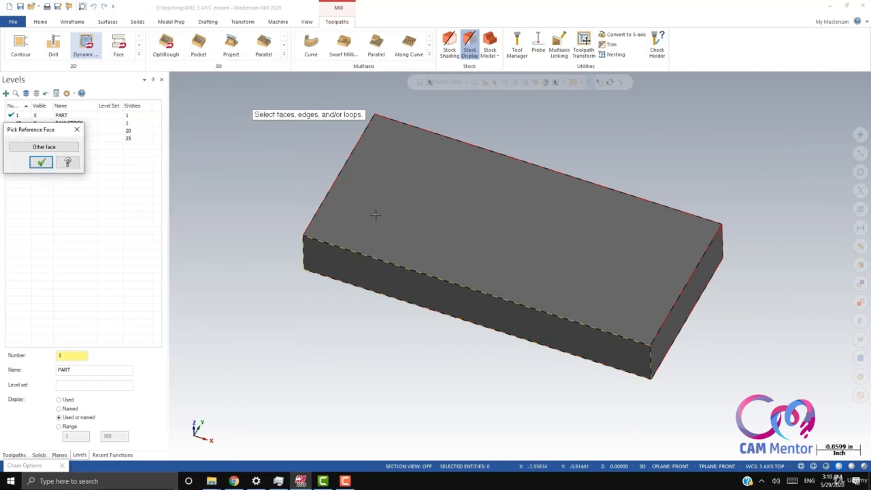
click(37, 148)
click(41, 162)
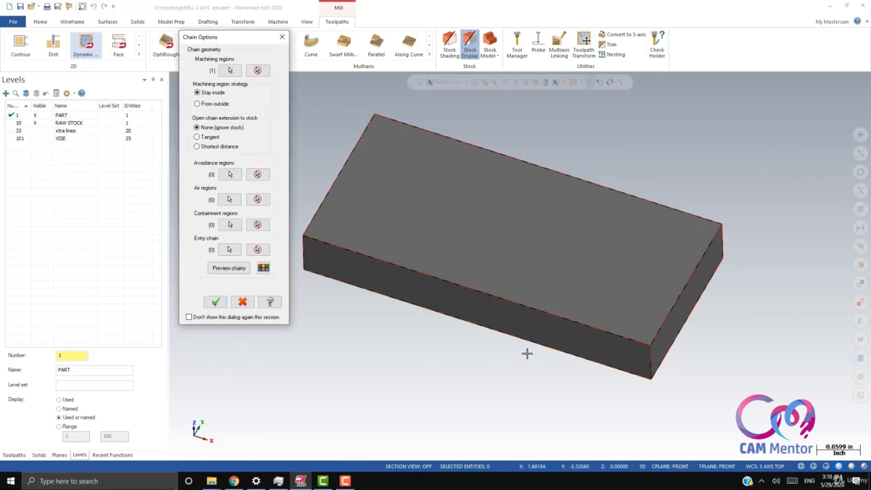
click(209, 321)
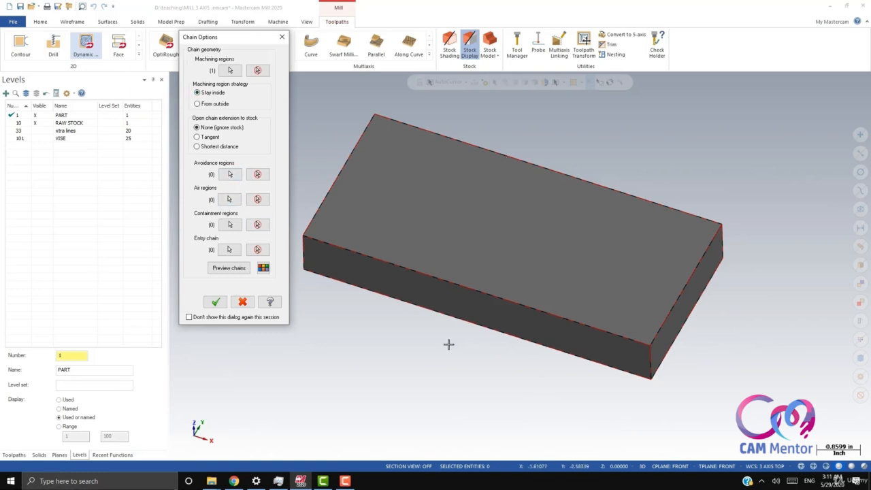
Hide the RAW STOCK level and chain the outer outline of the part's bottom face as the avoidance region
click(230, 175)
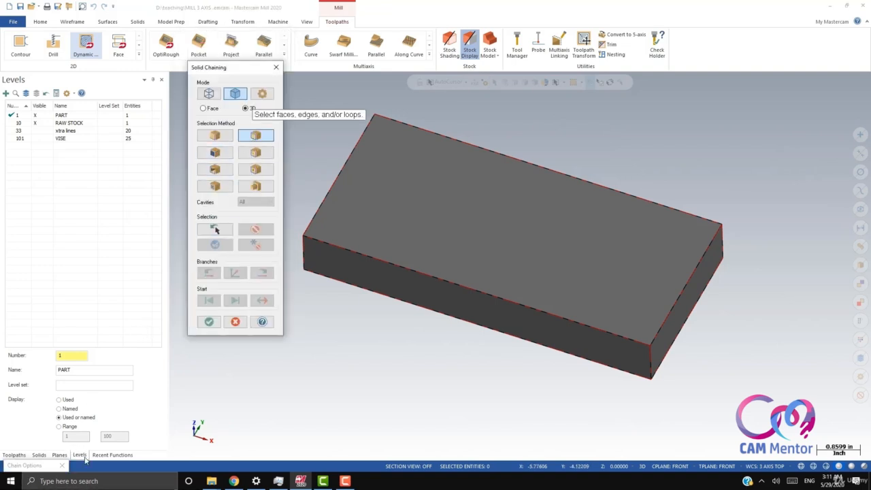
click(37, 124)
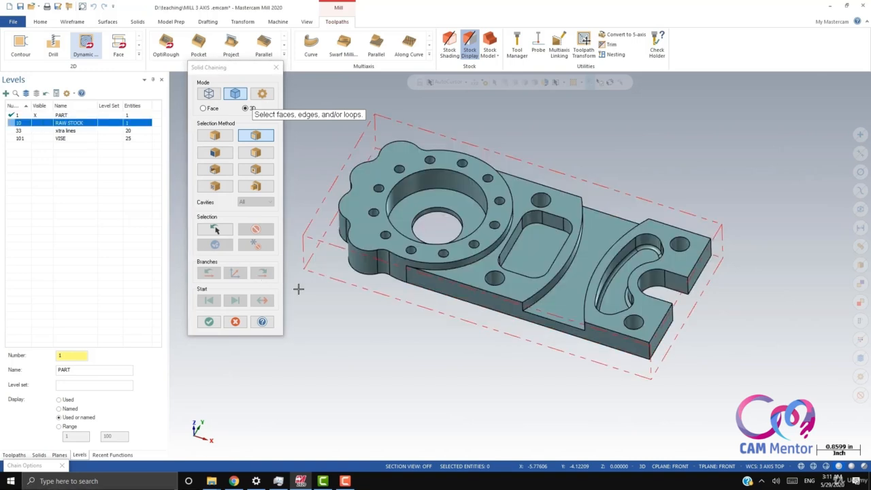
click(618, 344)
middle_drag(616, 334, 607, 266)
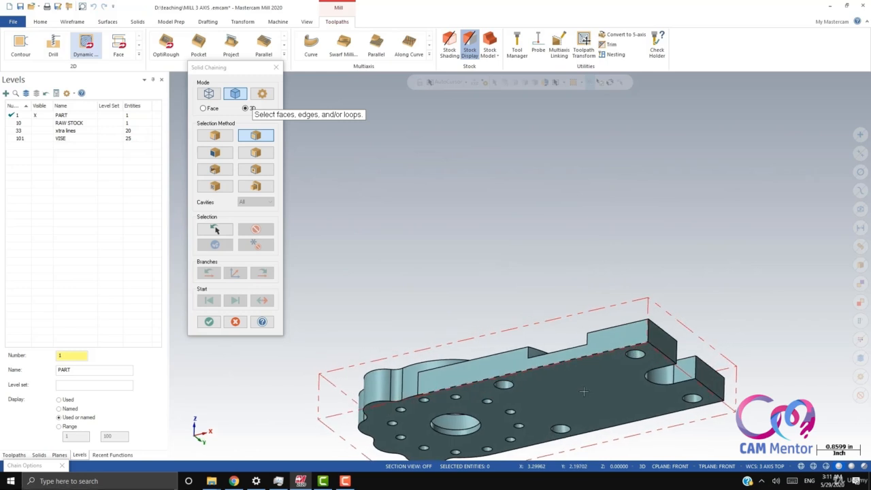
middle_drag(710, 350, 705, 391)
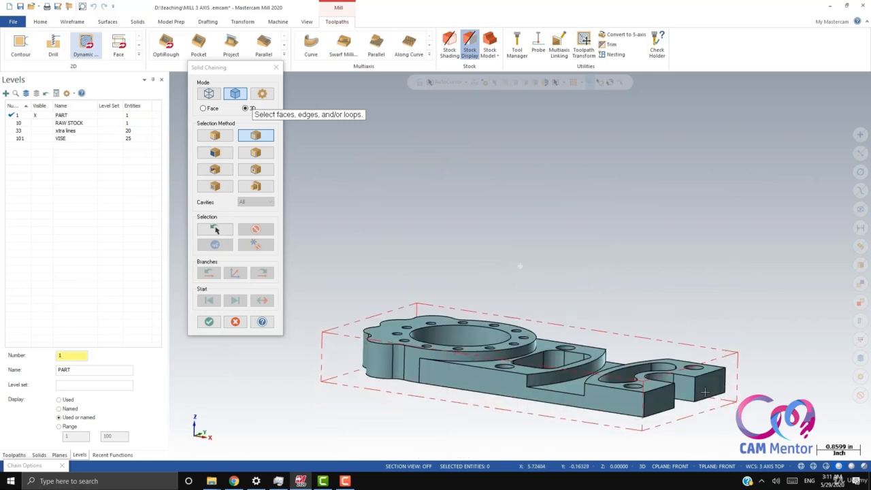
click(624, 418)
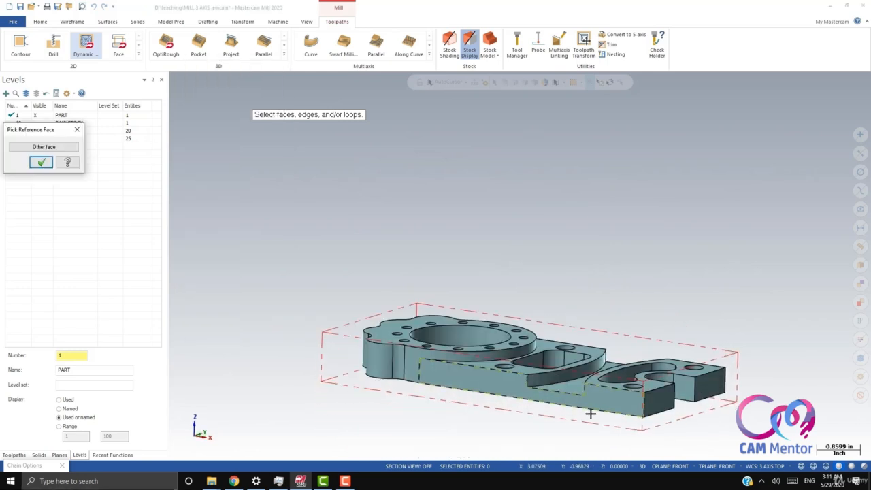
click(68, 147)
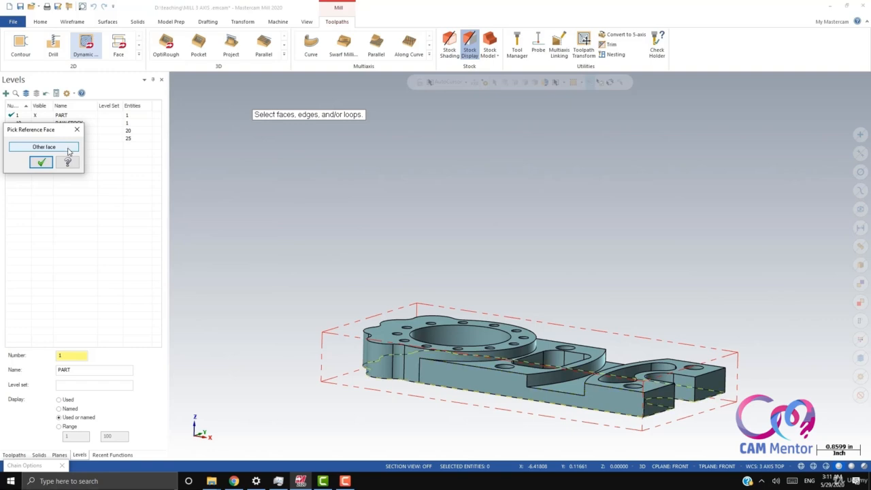
middle_drag(328, 323, 349, 364)
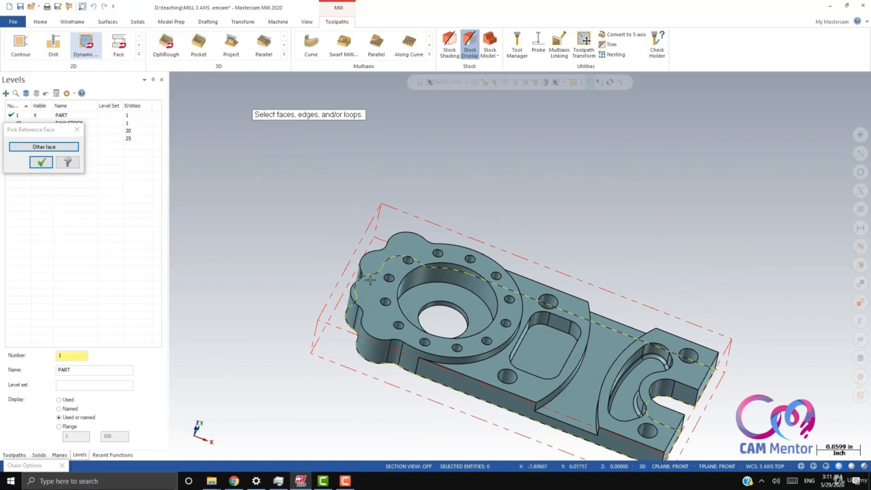
click(40, 162)
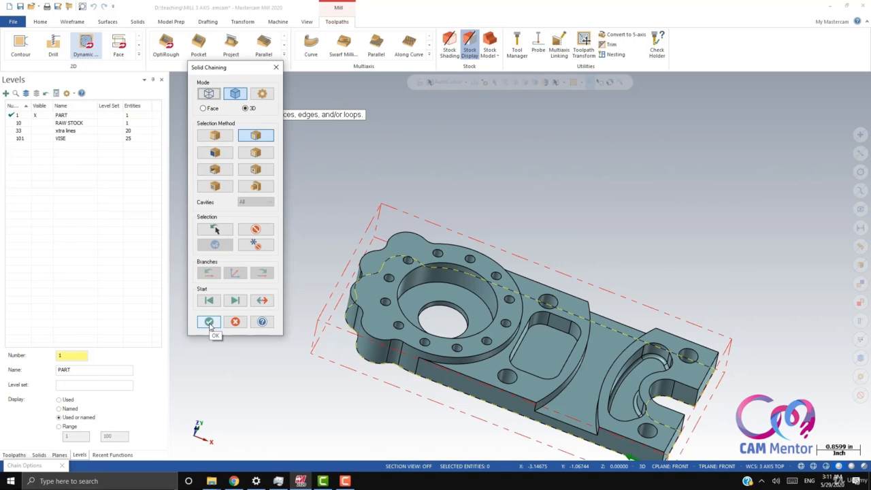
click(210, 323)
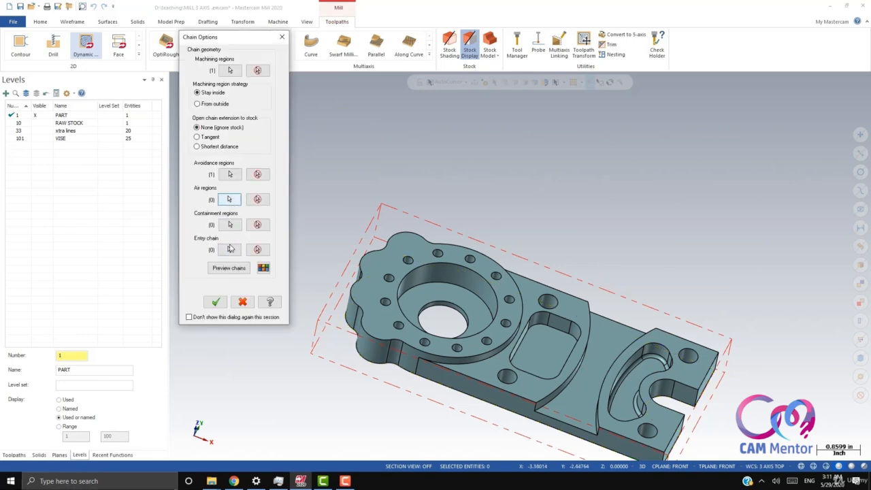
Set the machining region strategy to From outside and accept the chain options
click(228, 267)
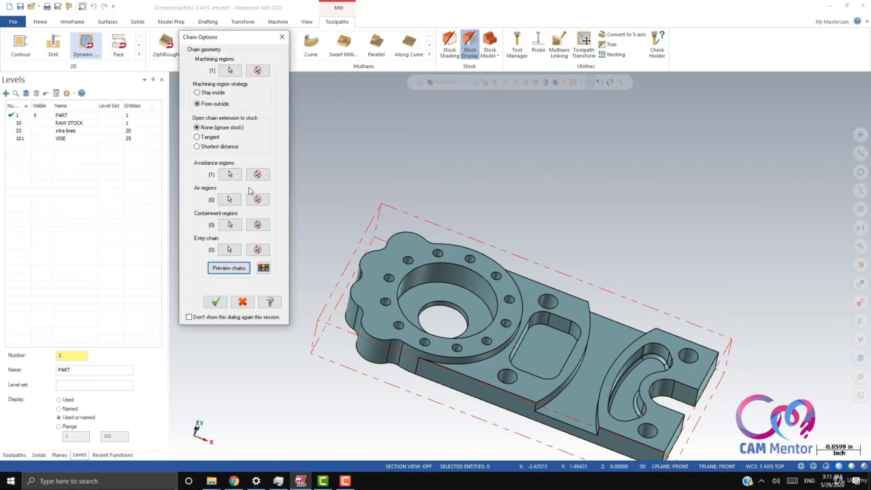
click(216, 302)
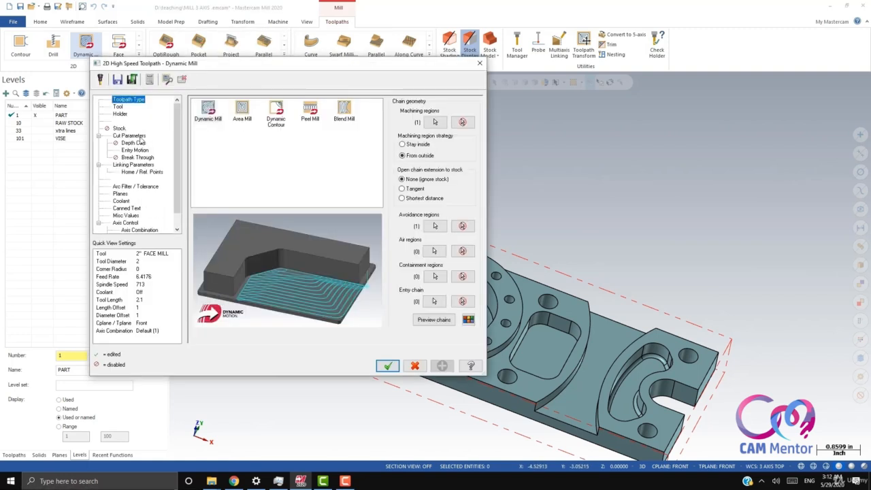
Filter the tool list to Endmill1 Flat and load the 1/2 FLAT ENDMILL from the library as the toolpath's tool
click(118, 107)
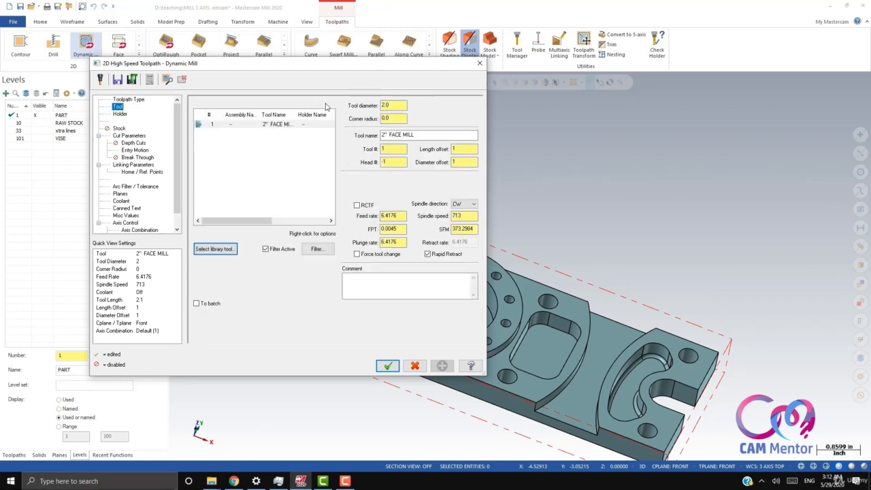
click(315, 248)
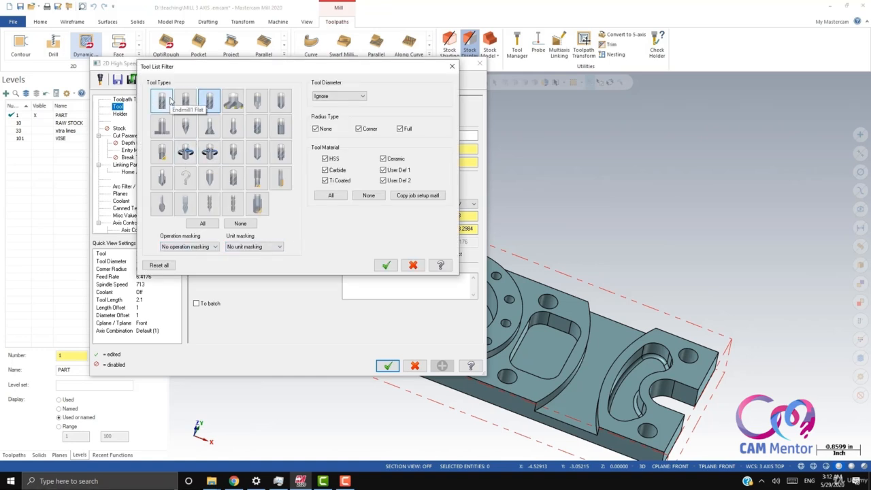
click(167, 101)
click(209, 101)
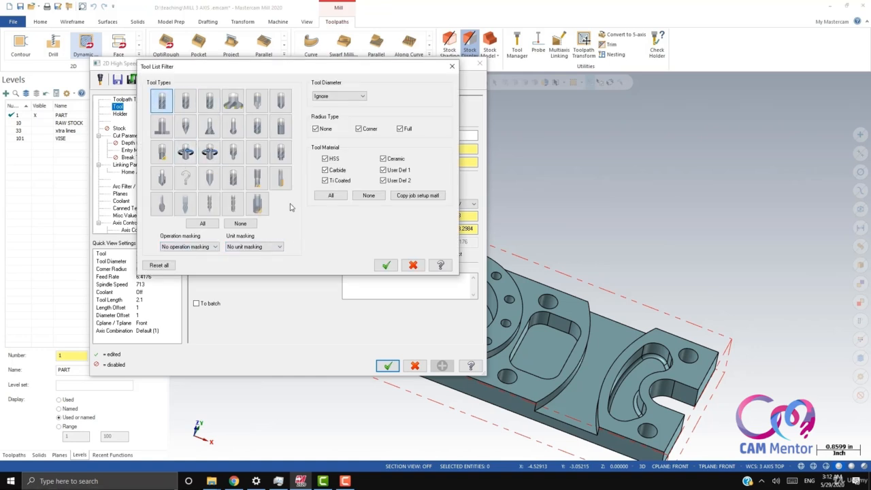
click(385, 265)
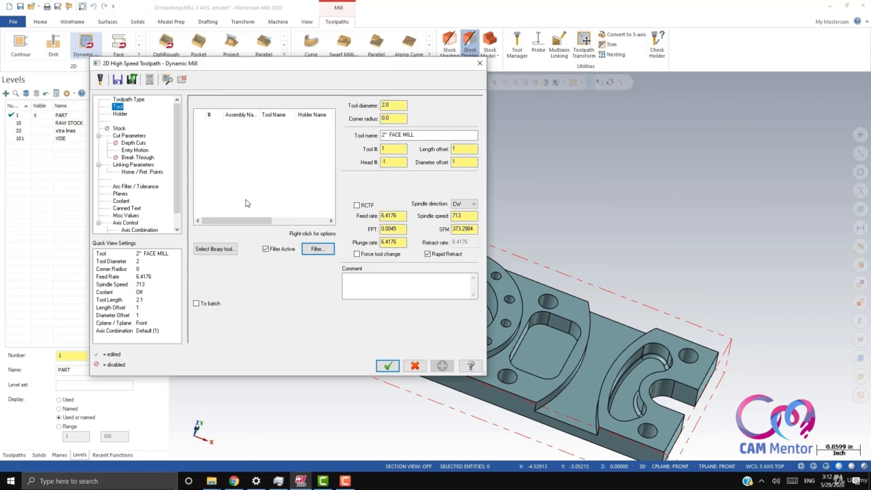
click(214, 251)
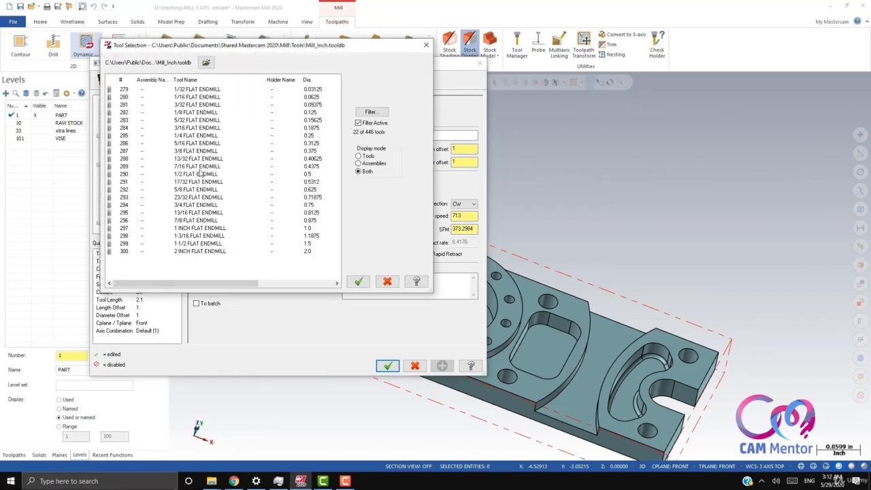
click(186, 176)
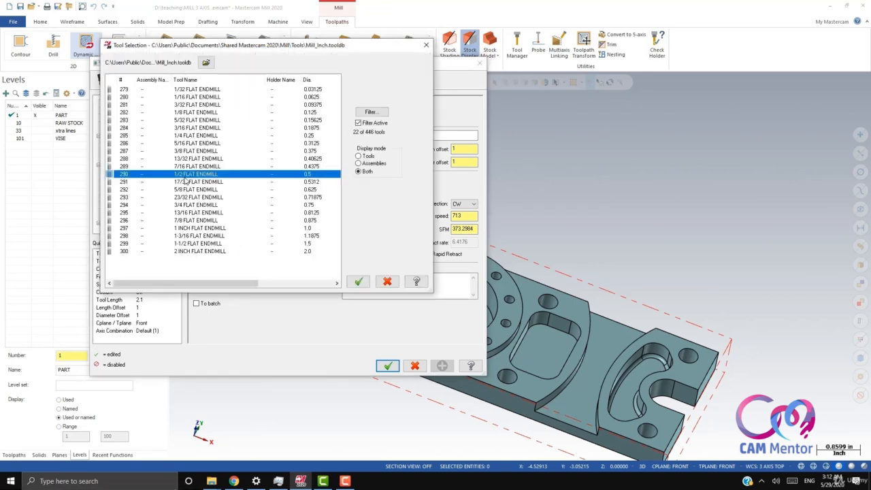
click(358, 281)
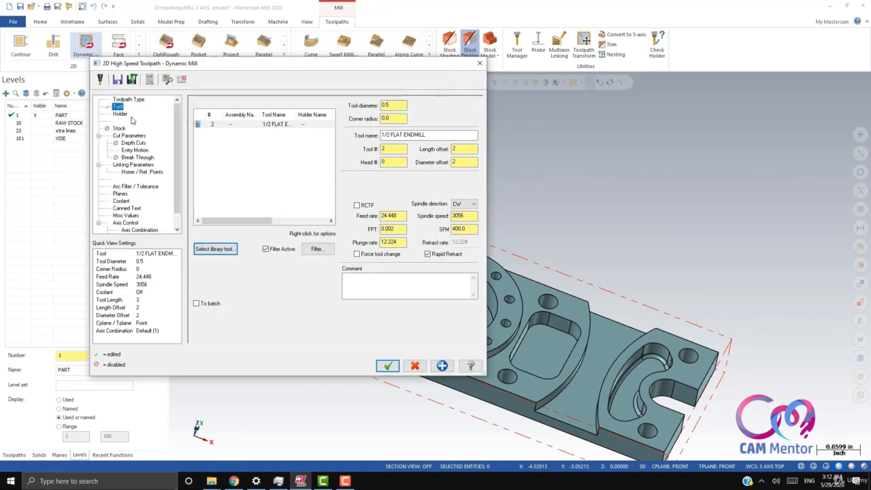
Edit the 1/2 FLAT ENDMILL's geometry, setting its overall length to 2 and its cutting length to 1.5
click(117, 137)
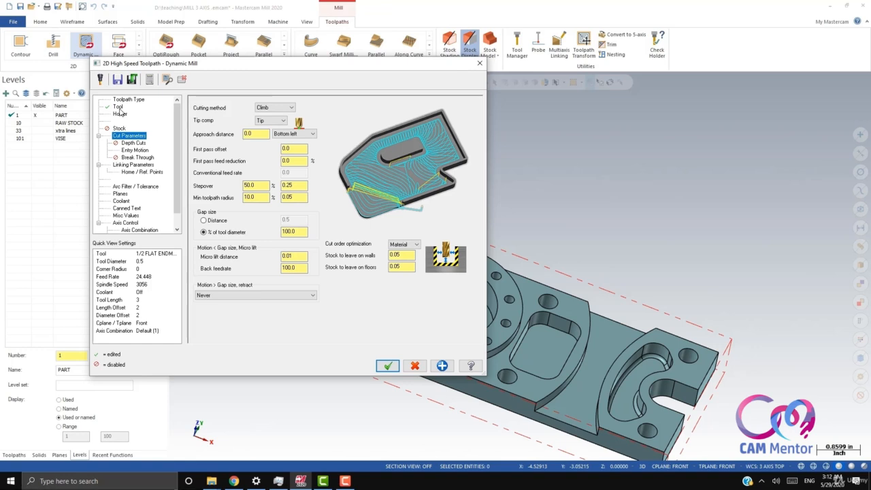
click(119, 107)
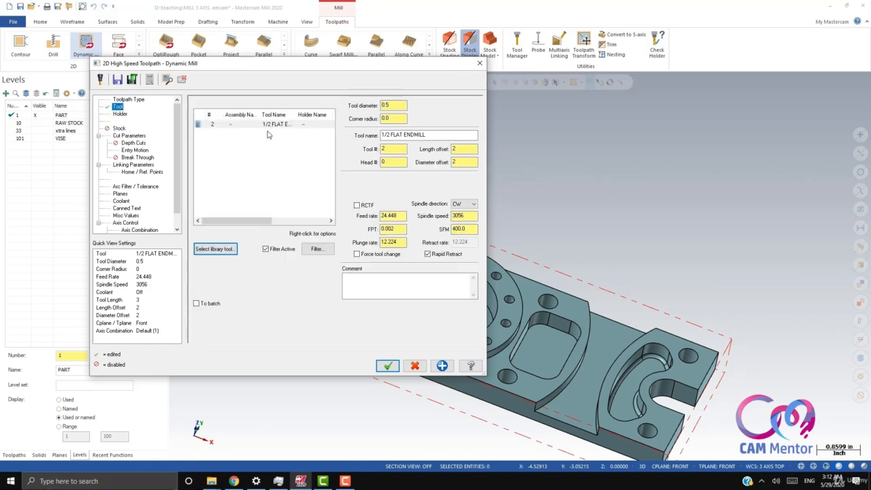
right_click(268, 129)
click(289, 153)
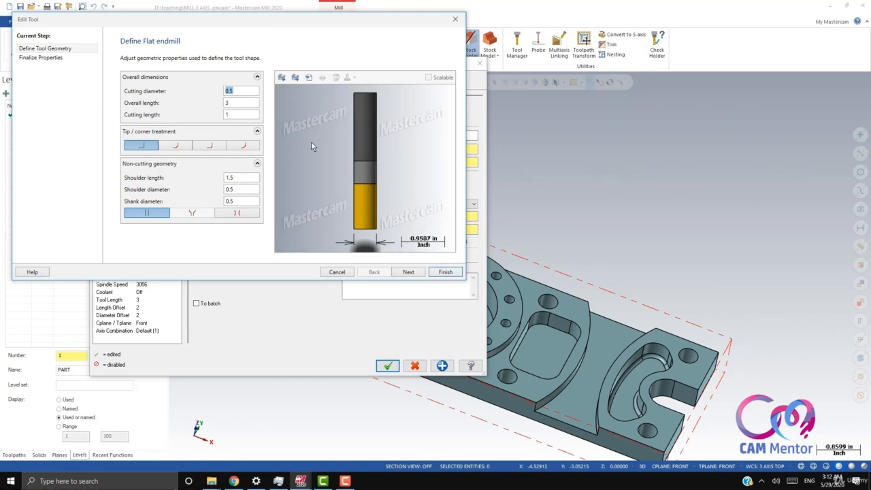
click(226, 103)
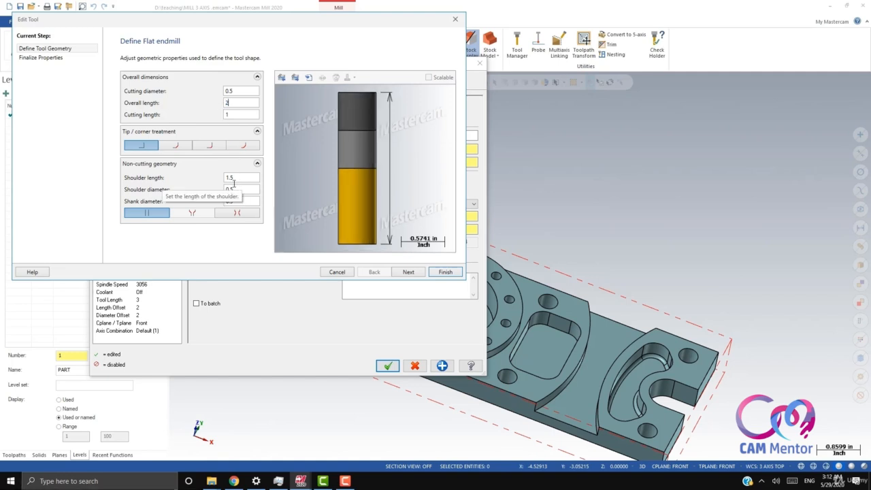
click(229, 115)
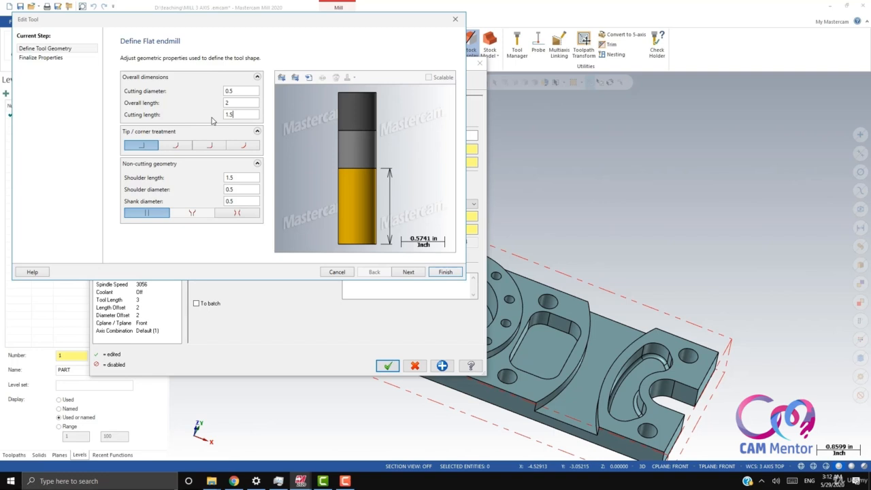
click(445, 271)
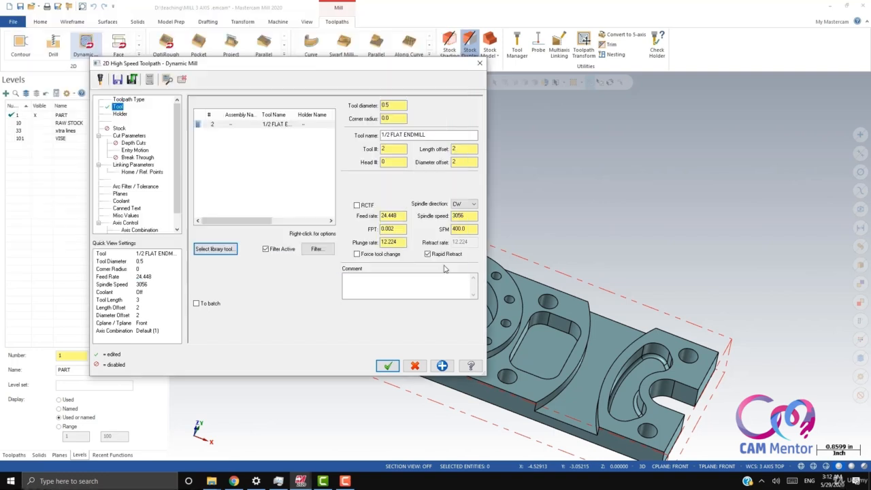
Set the Dynamic Mill cut parameters' stepover to 20% of the tool diameter
click(129, 136)
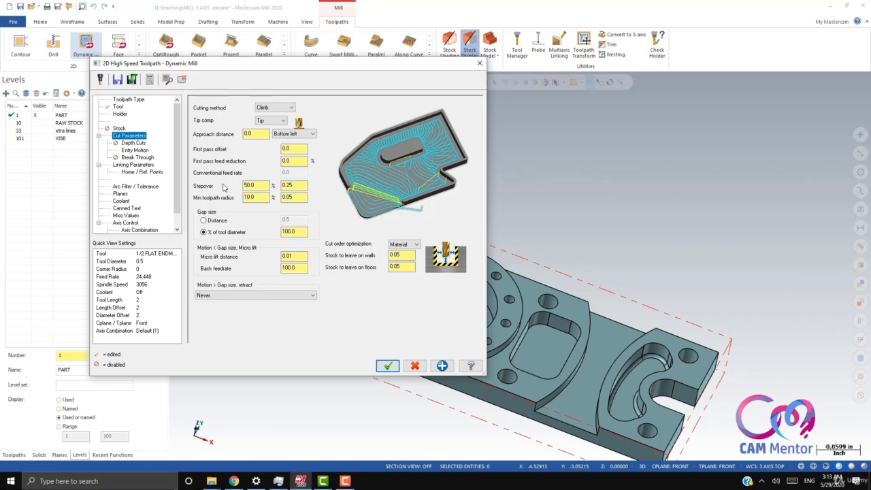
click(260, 187)
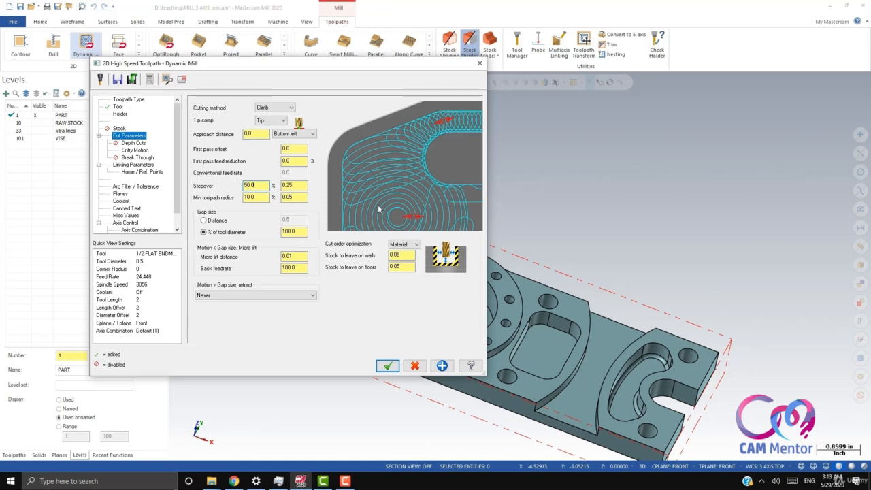
drag(266, 187, 224, 187)
text(20)
key(Return)
Set the stock to leave on walls to 0.02 and the stock to leave on floors to 0.0
click(407, 255)
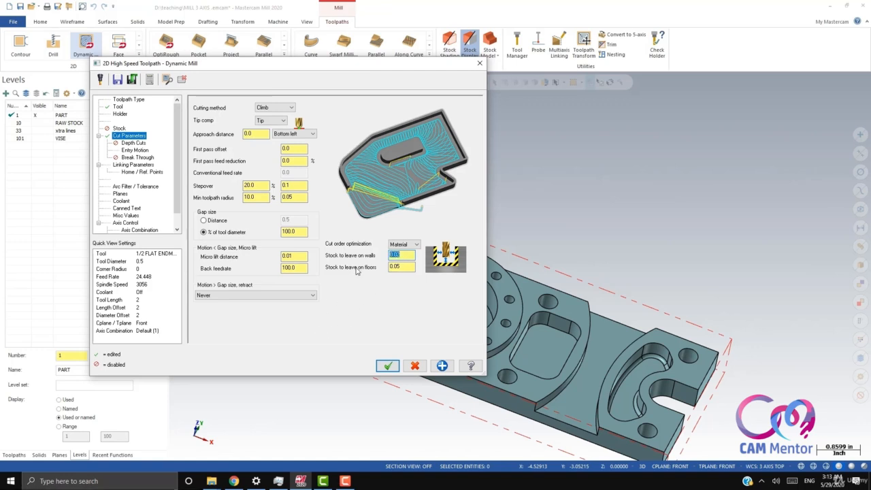
click(411, 267)
double_click(403, 267)
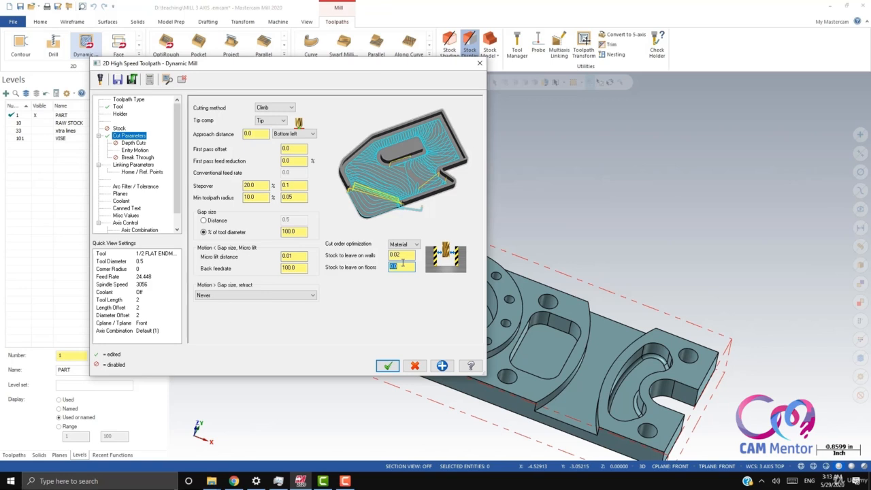
Enable depth cuts for the toolpath and set the entry motion's helix radius to 0.24
click(133, 143)
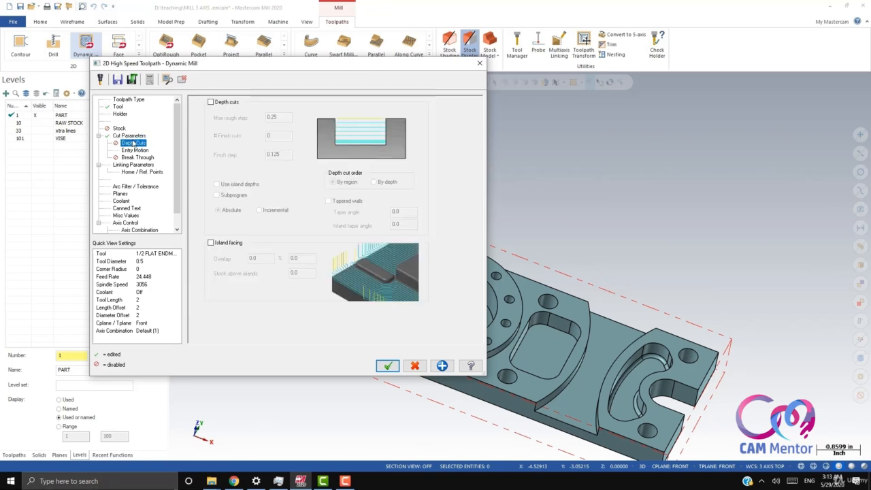
click(211, 102)
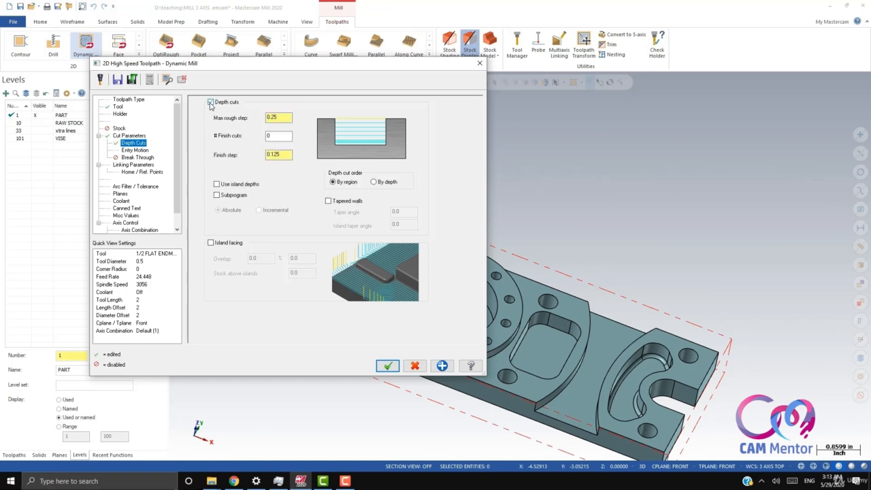
double_click(283, 117)
click(135, 151)
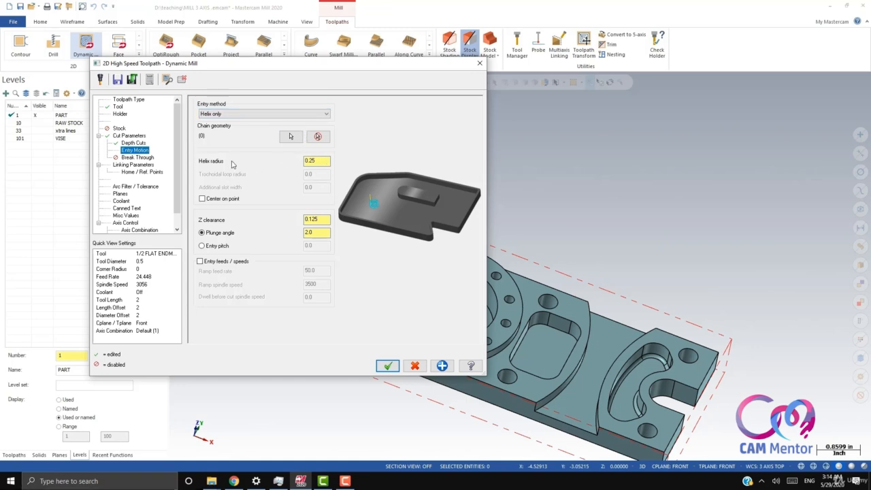
click(316, 161)
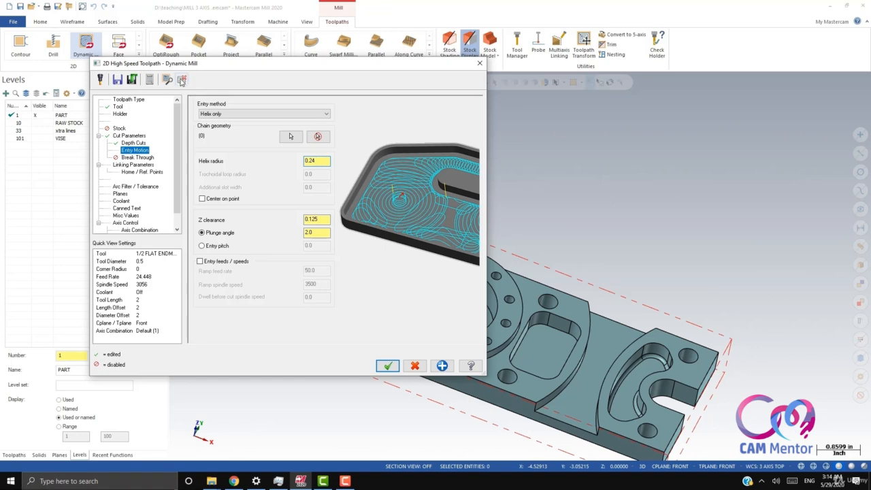
Pick the cut depth from the bottom edge of the part's scalloped end and the top of stock from its upper edge
click(146, 166)
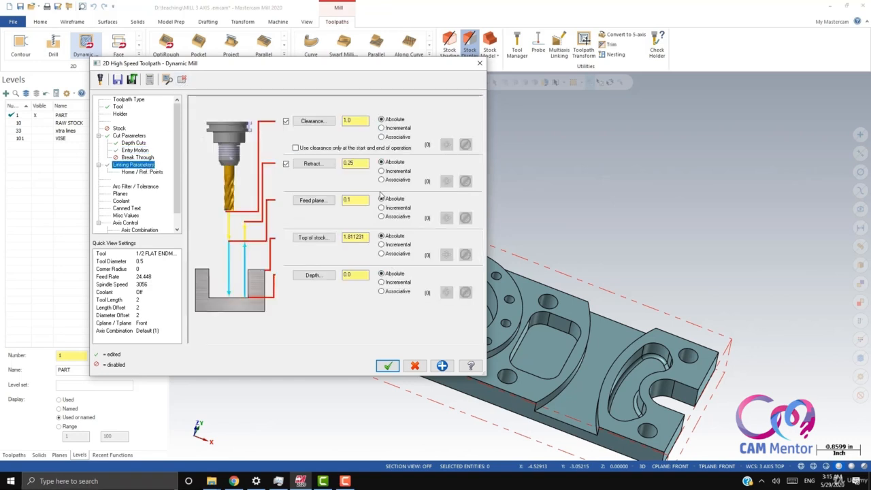
click(314, 276)
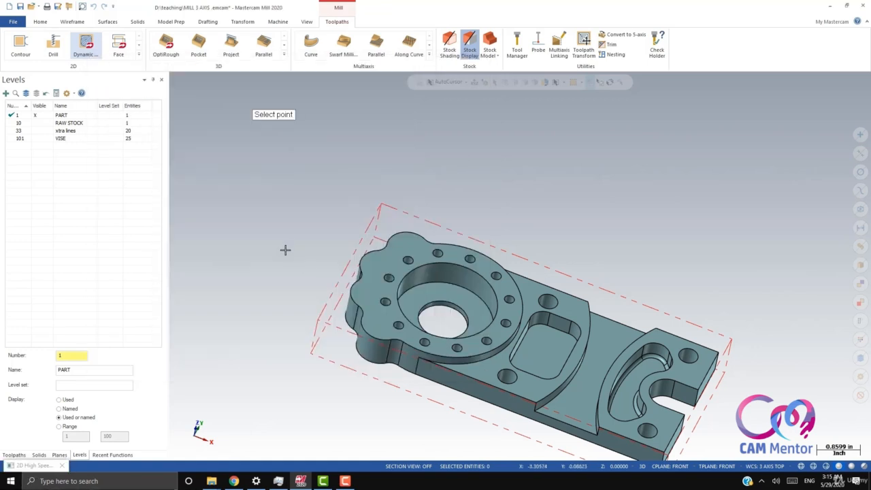
click(368, 366)
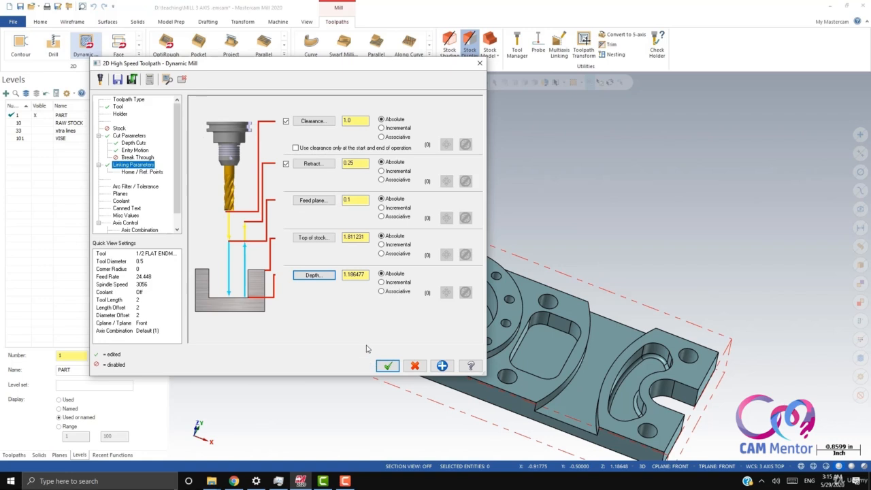
click(307, 238)
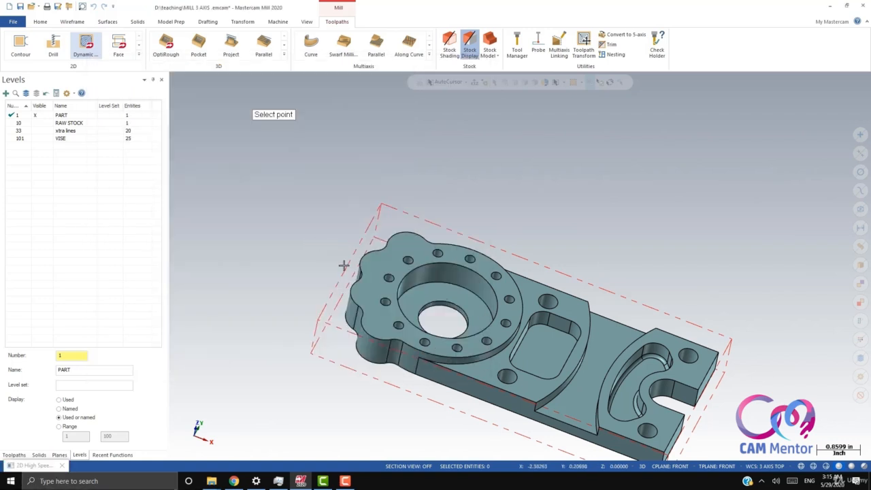
click(372, 338)
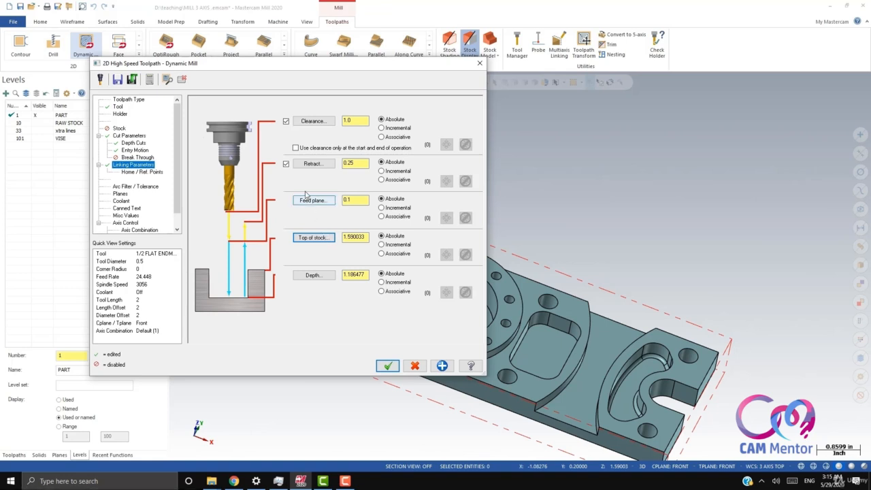
Copy the 3 AXIS TOP working coordinate system to the toolpath's tool plane and construction plane
click(126, 188)
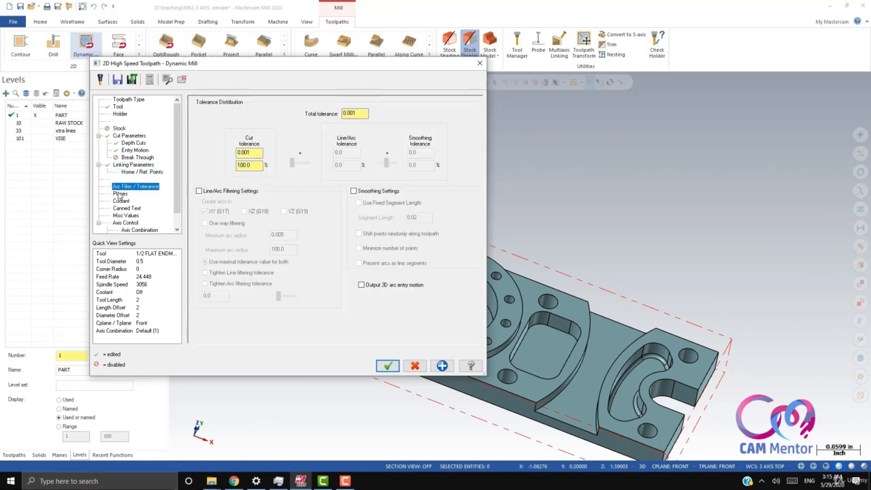
click(119, 194)
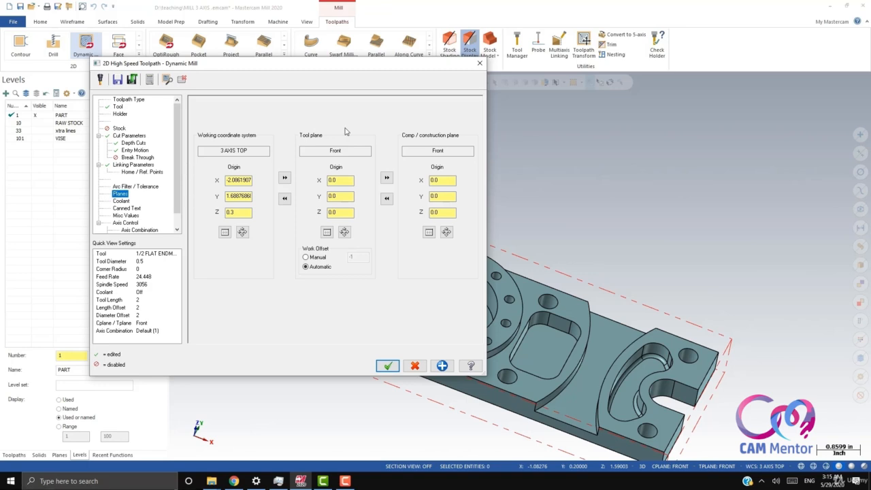
click(285, 178)
click(387, 179)
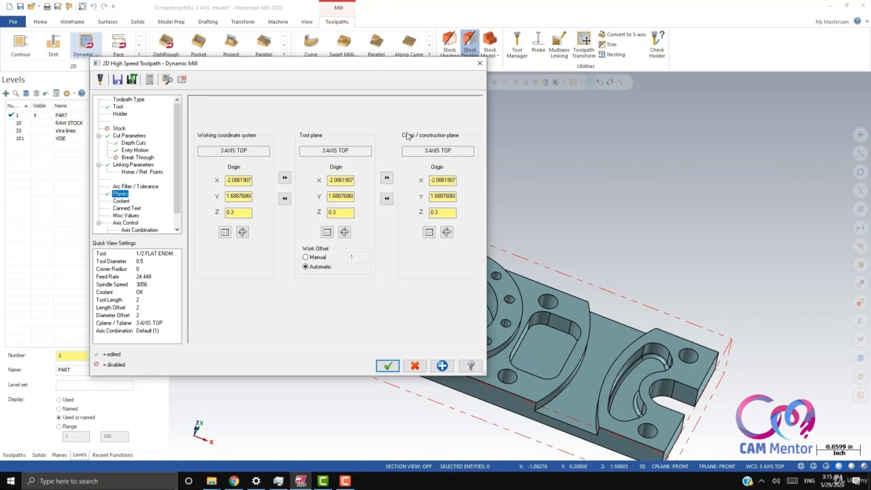
Turn flood coolant on and accept the parameters to generate the Dynamic Mill toolpath
click(121, 202)
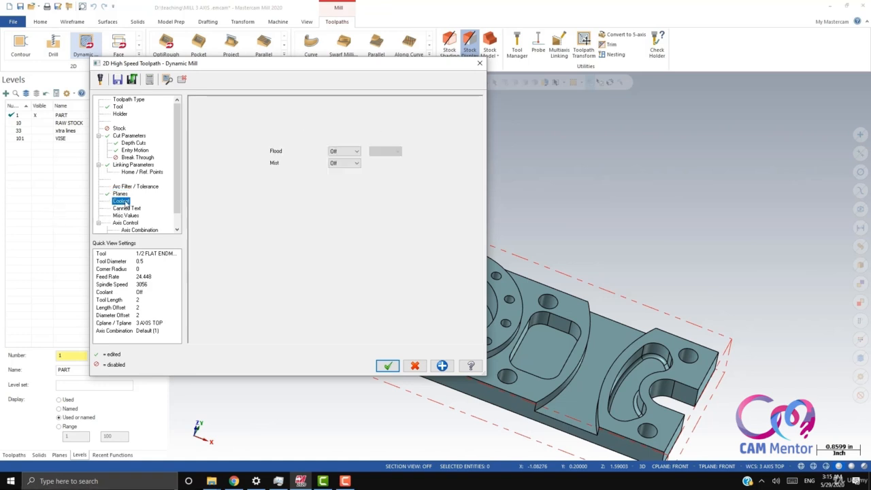
click(344, 151)
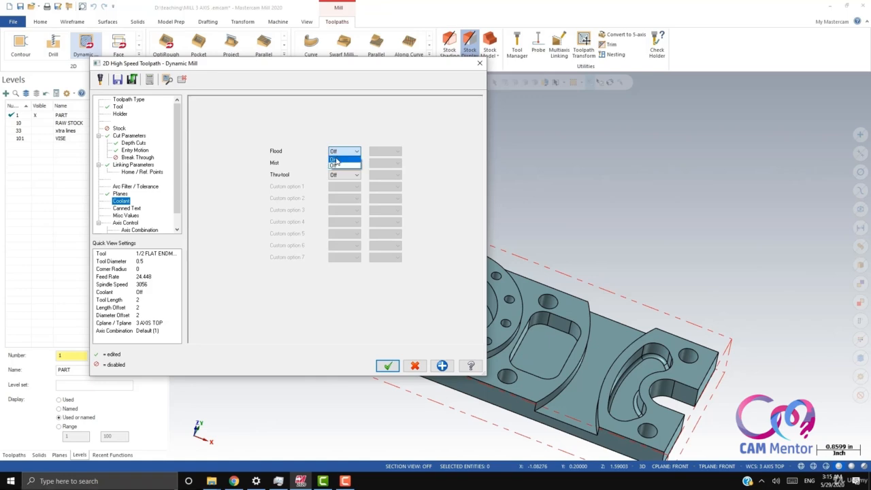
click(340, 170)
click(388, 367)
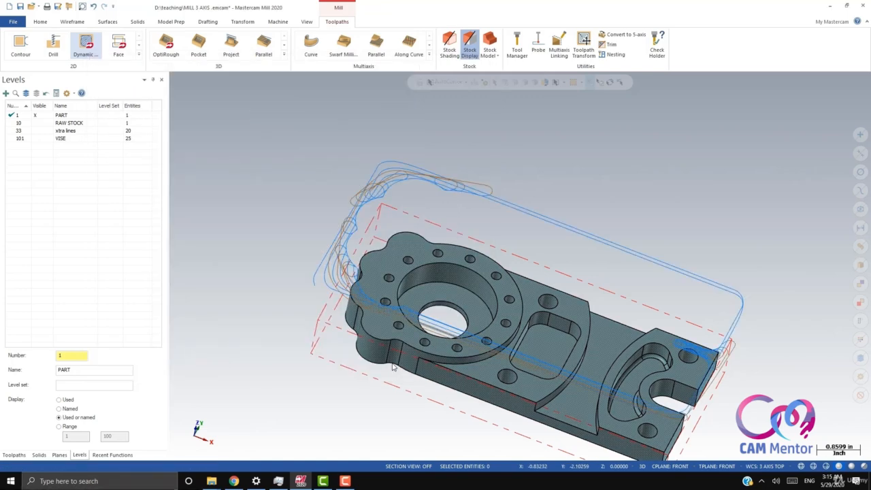
Show the toolpath operations list and set the active construction and tool planes to the named 3 AXIS TOP plane
mouse_move(416, 226)
middle_down()
mouse_move(449, 205)
mouse_move(420, 223)
middle_up()
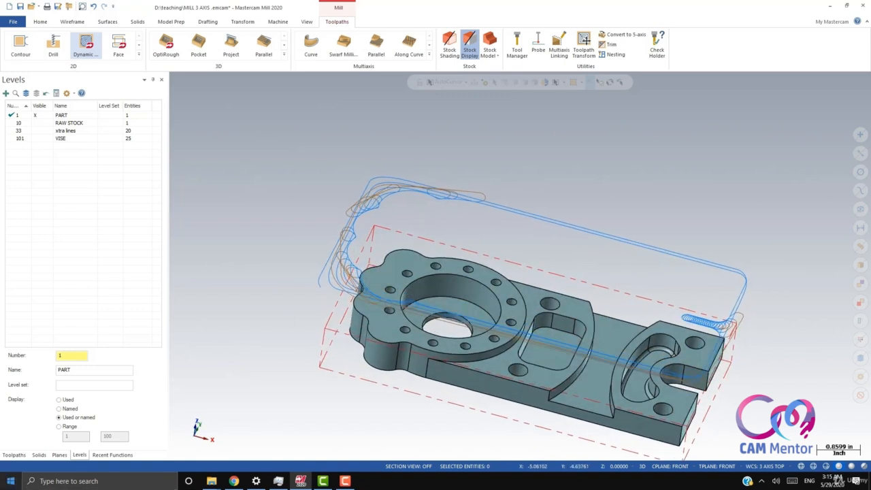
click(13, 455)
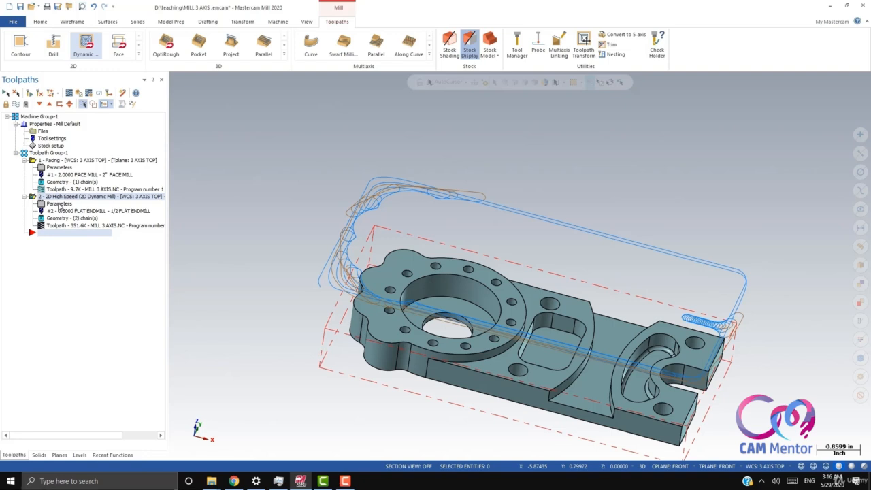
click(684, 469)
mouse_move(678, 360)
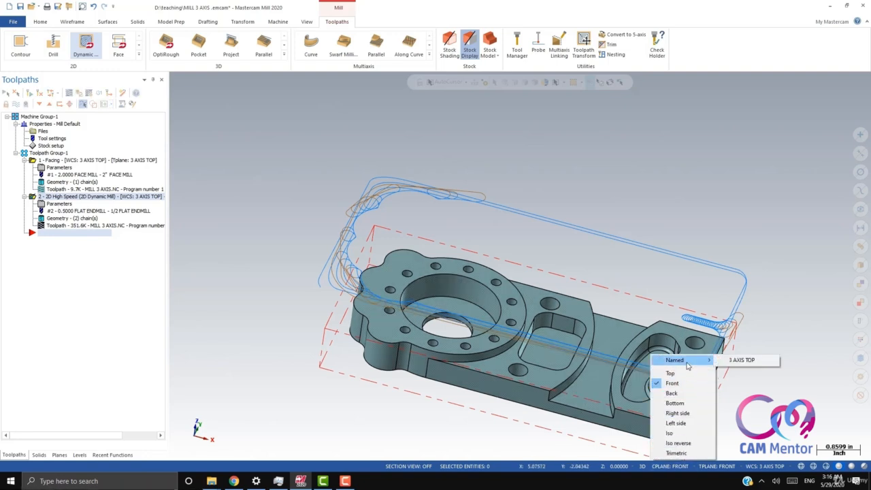
click(740, 360)
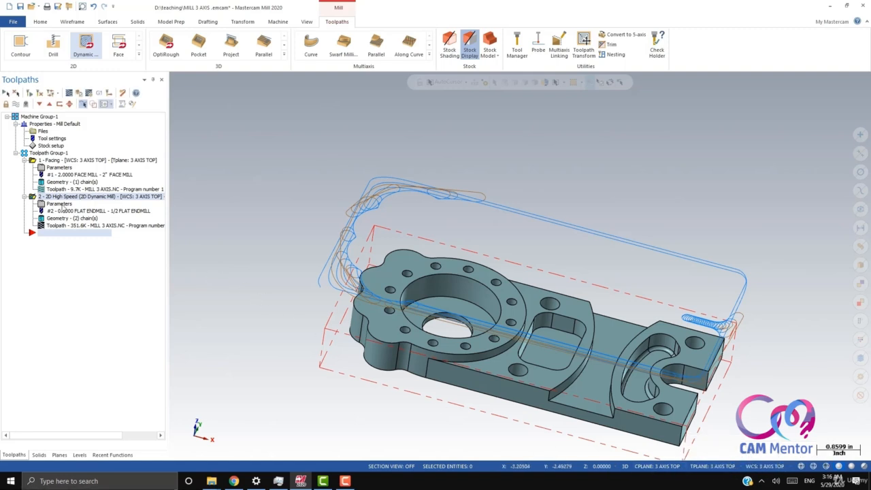
Re-pick the Dynamic Mill's depth on the bottom edge of the part's scalloped end and its top of stock on the upper edge, and accept
click(60, 204)
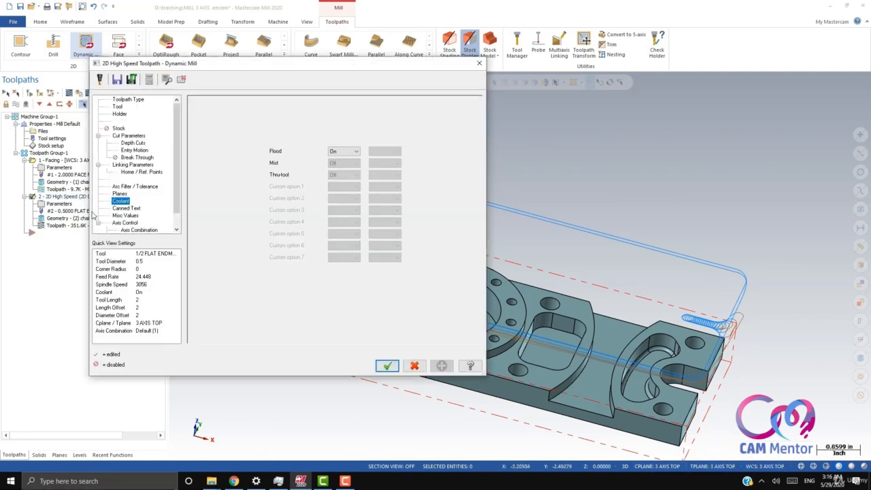
click(120, 194)
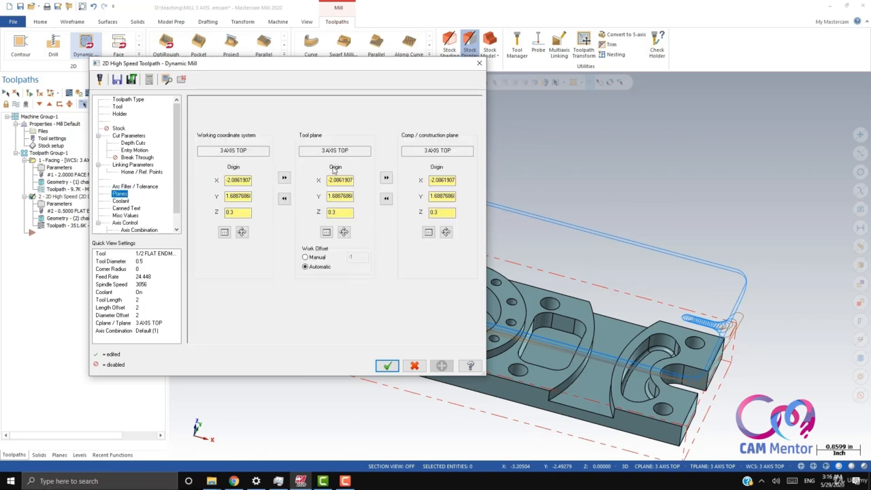
click(145, 169)
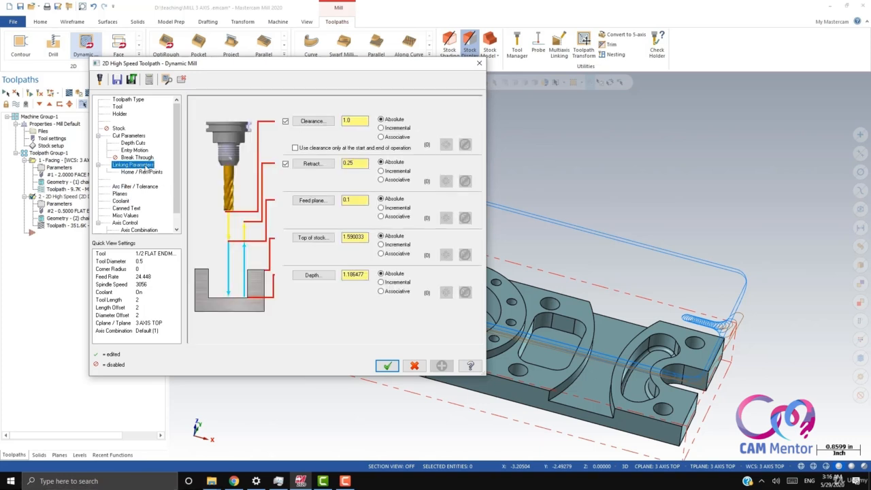
click(315, 277)
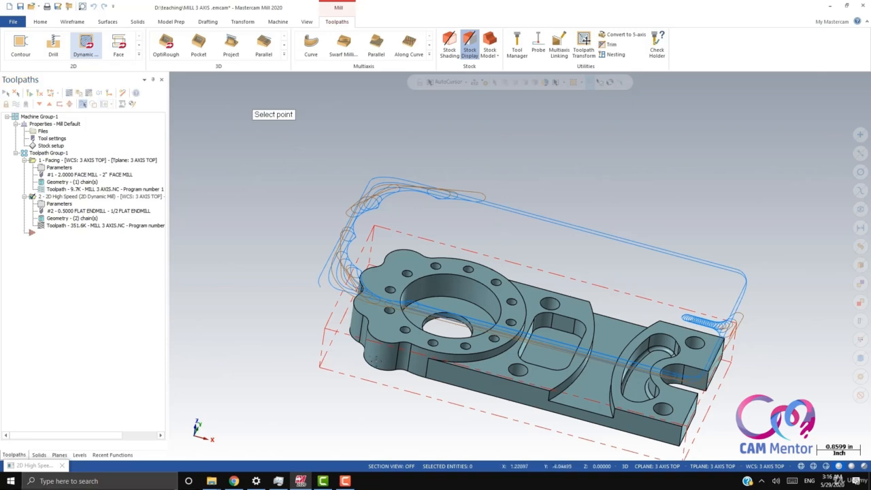
click(389, 375)
click(310, 237)
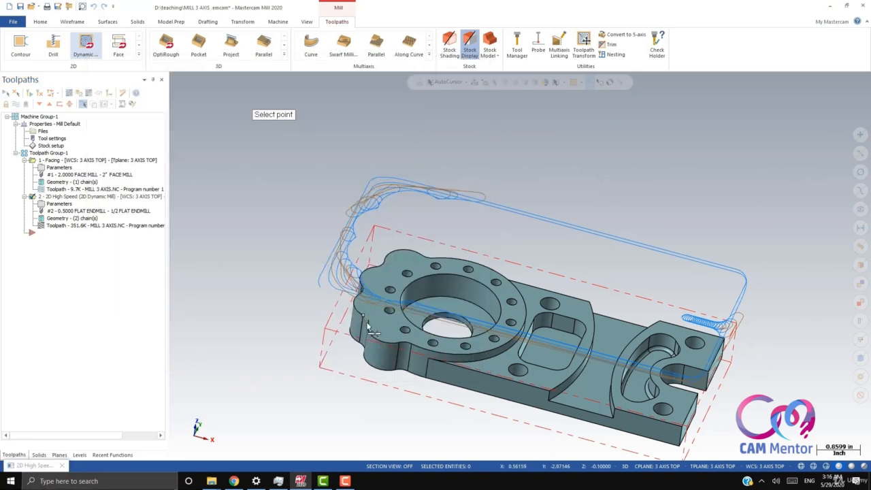
click(379, 344)
click(389, 367)
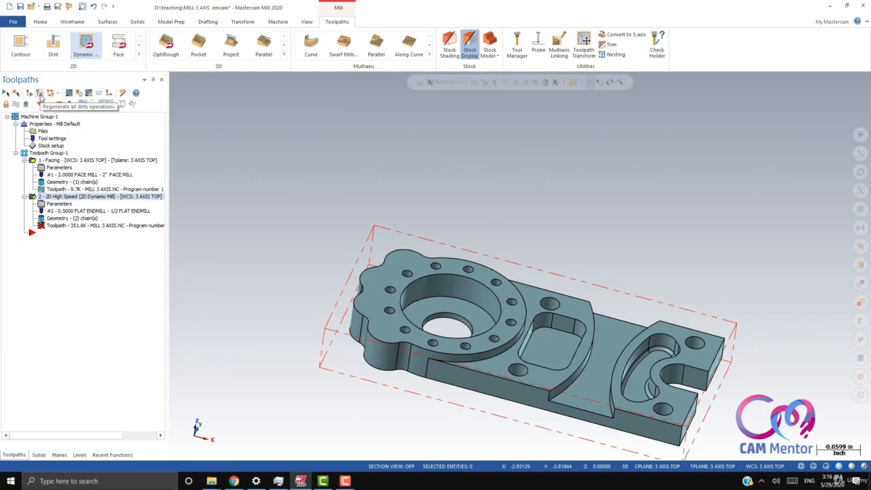
Regenerate the changed Dynamic Mill operation and collapse the facing and Dynamic Mill entries in the operations list
click(40, 96)
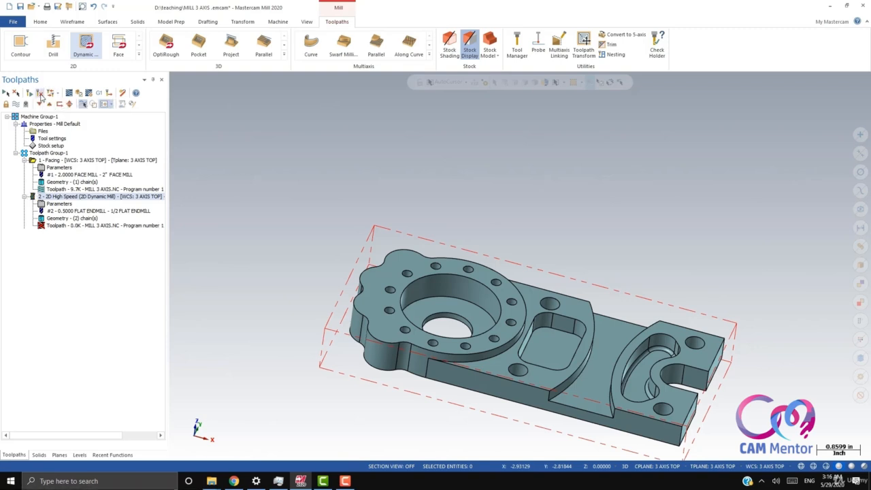
middle_drag(639, 415, 670, 436)
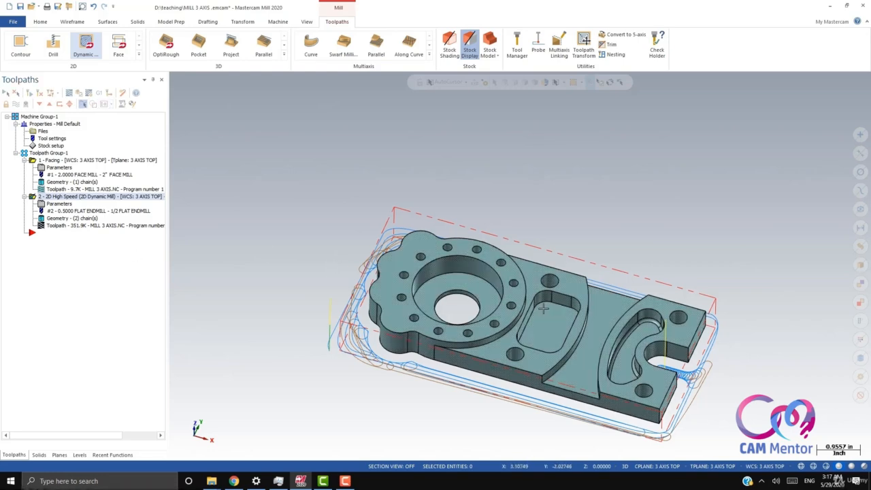
click(24, 161)
click(24, 167)
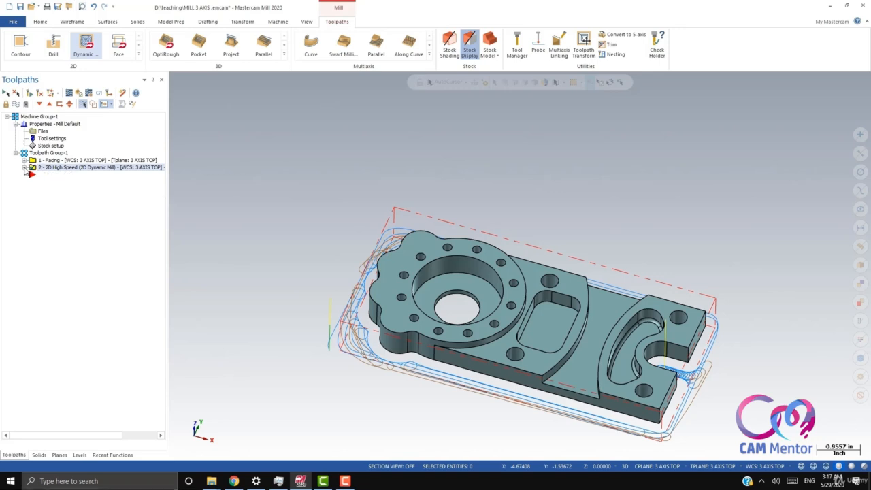
Start a new Dynamic Mill toolpath and chain the round pocket's upper edge as a machining region, reversing the chain direction
click(77, 55)
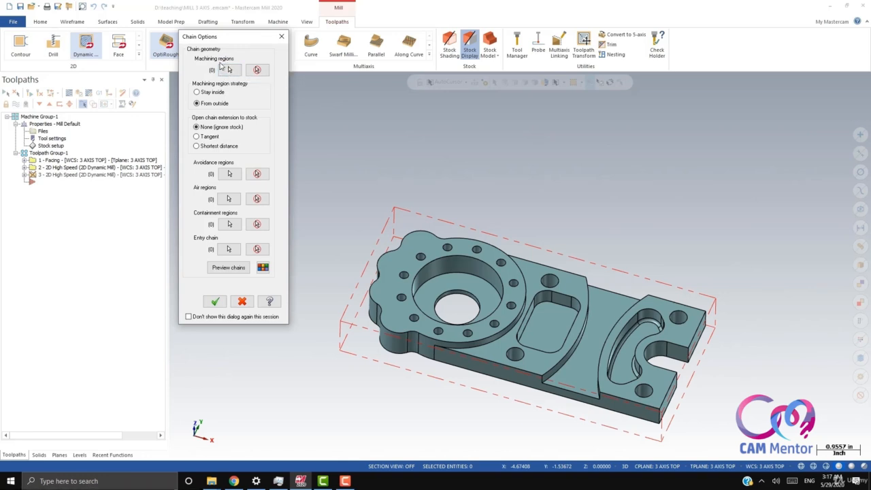
click(230, 69)
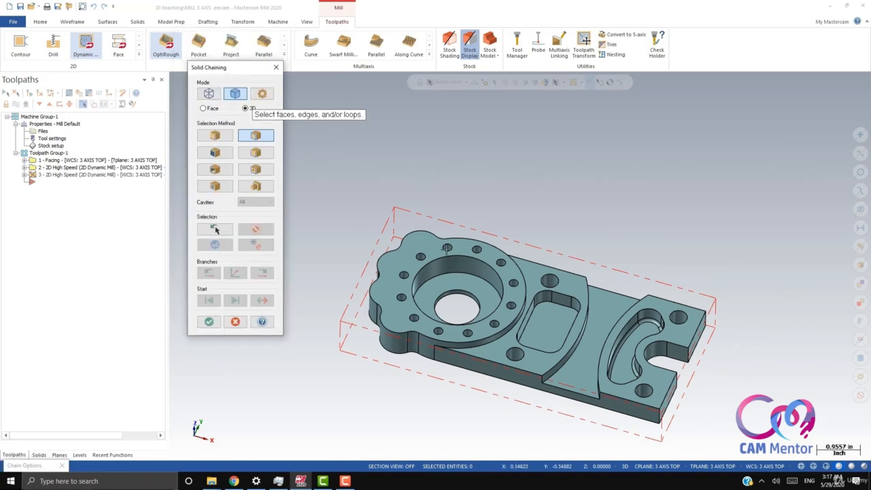
click(461, 256)
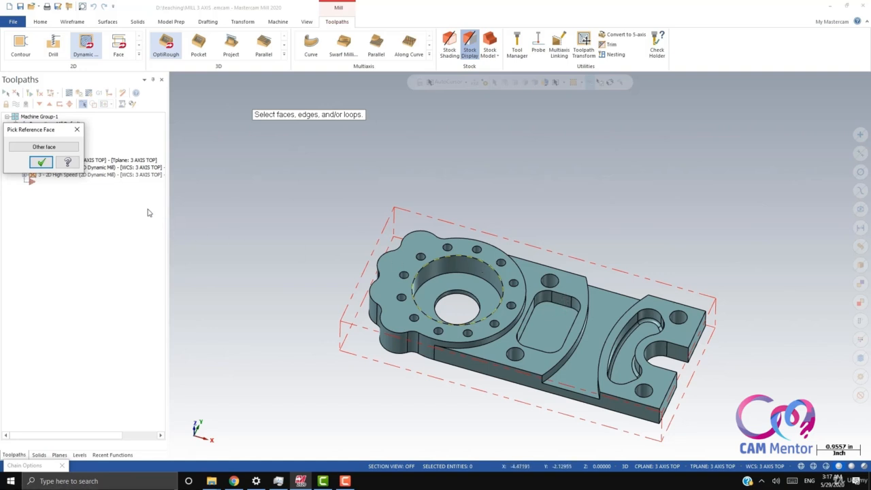
click(41, 162)
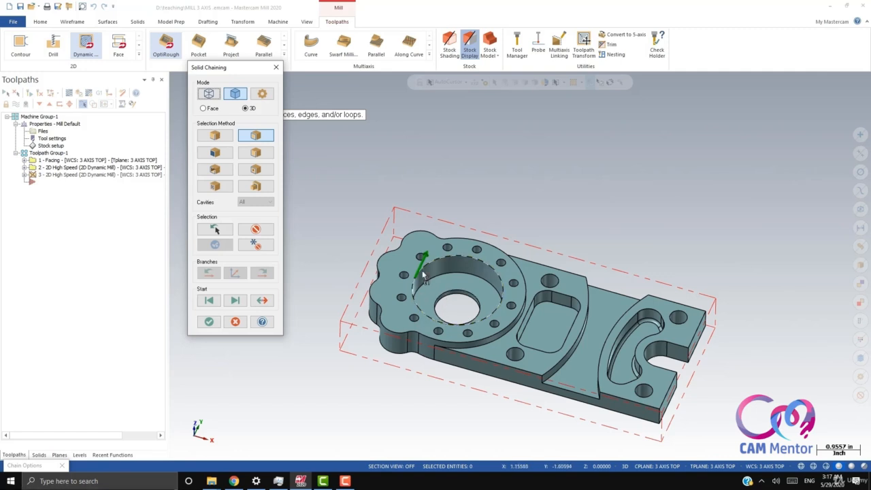
click(264, 302)
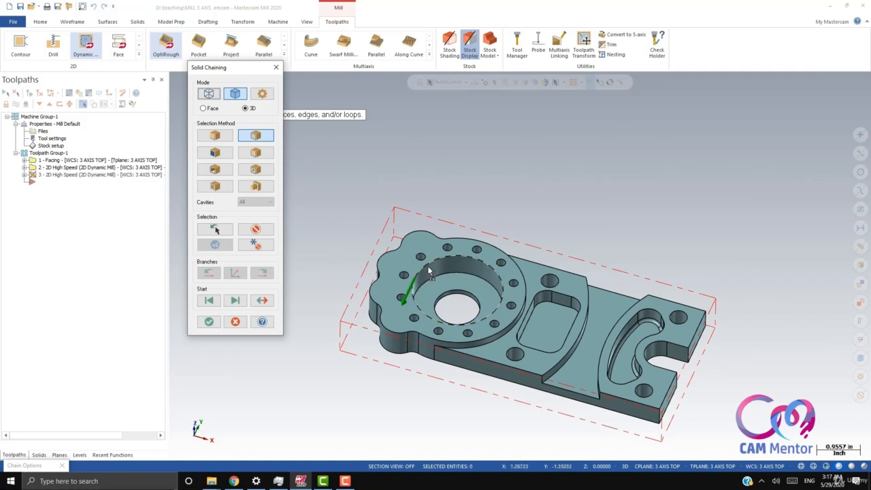
click(209, 321)
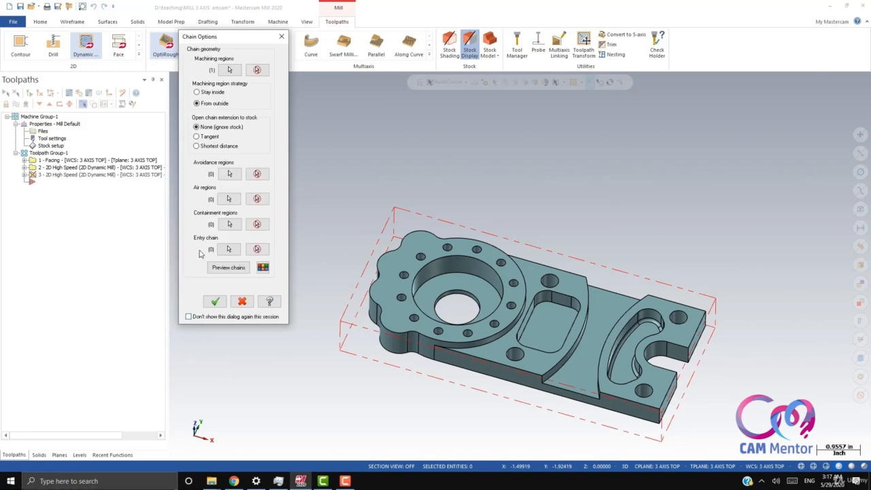
Add the rounded rectangular pocket's upper edge loop as a second machining region and accept the chain options
click(228, 70)
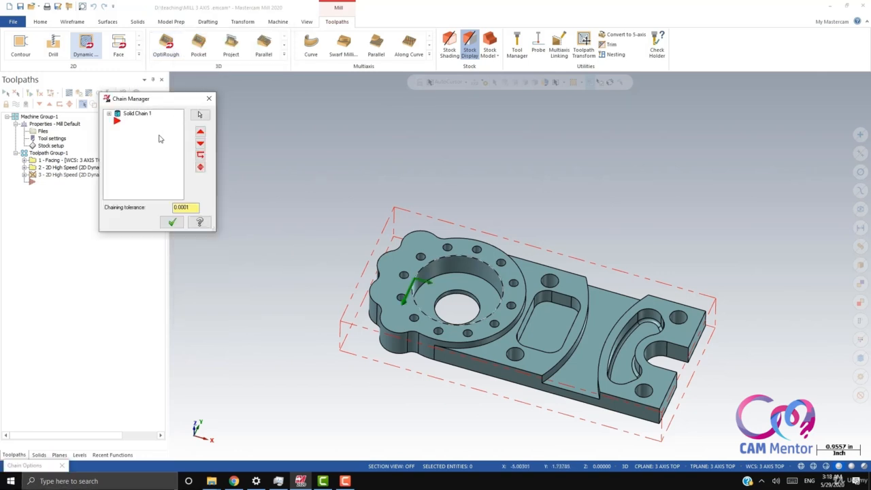
right_click(154, 148)
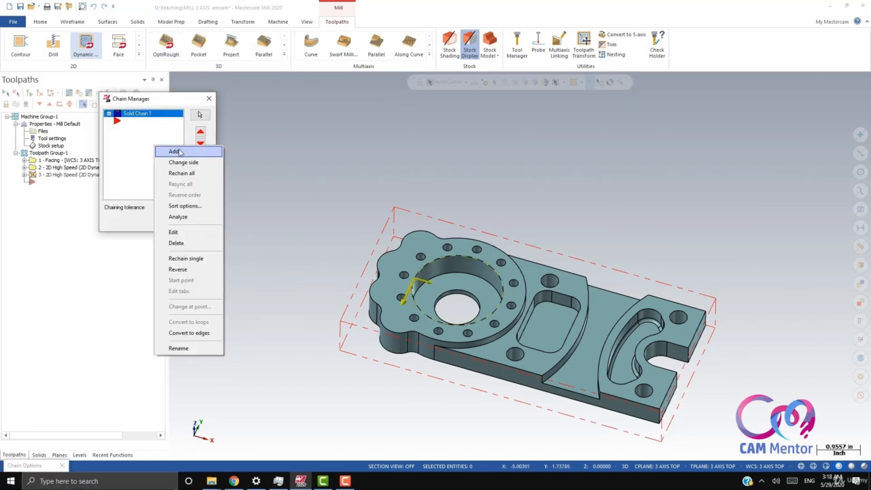
click(174, 151)
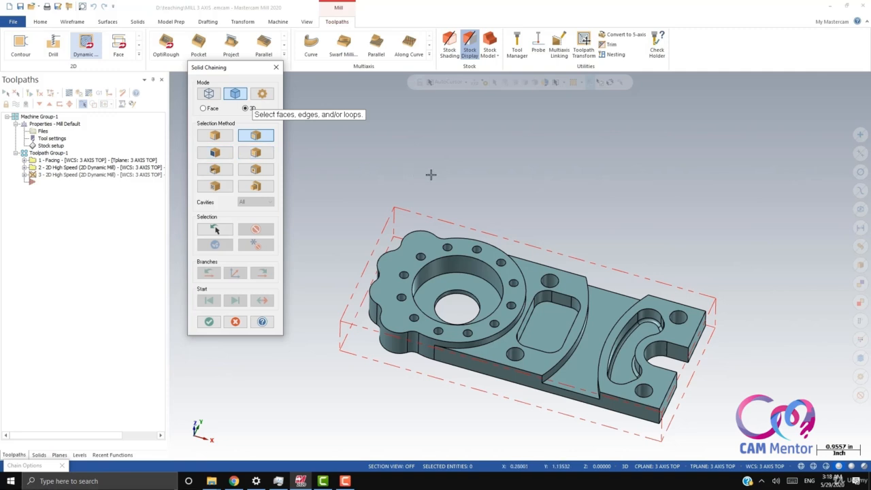
click(566, 293)
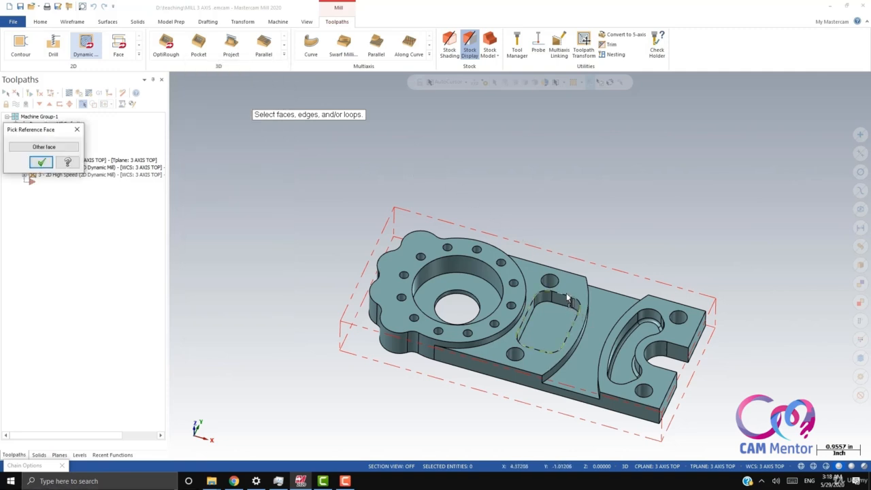
click(37, 160)
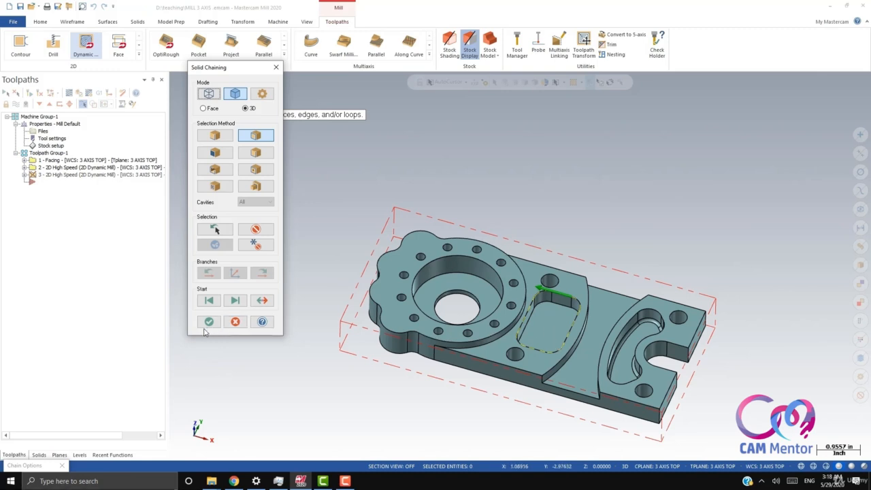
click(209, 321)
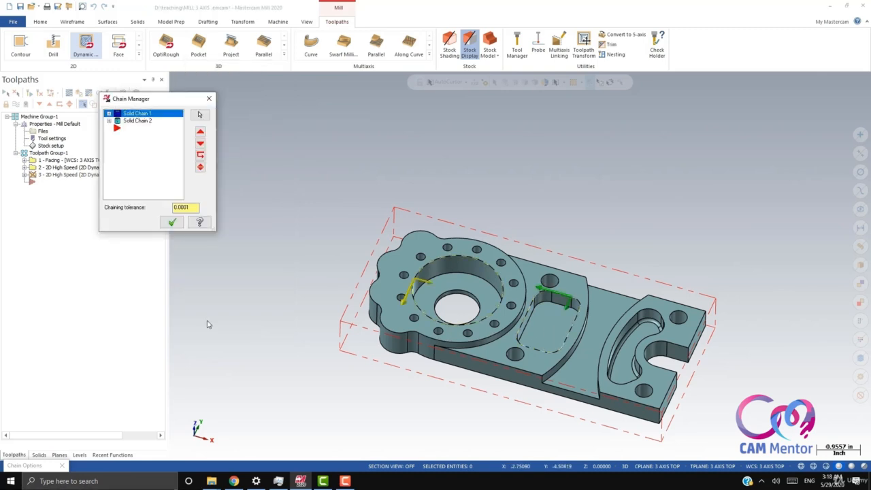
click(135, 122)
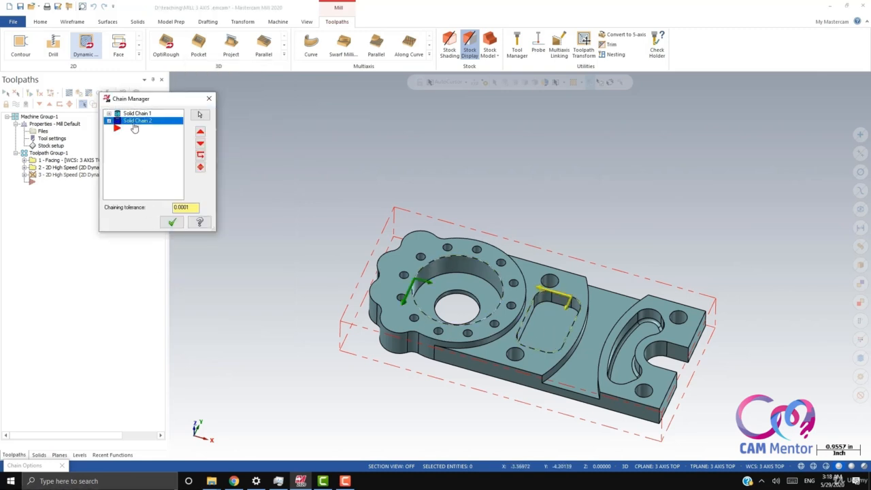
click(173, 223)
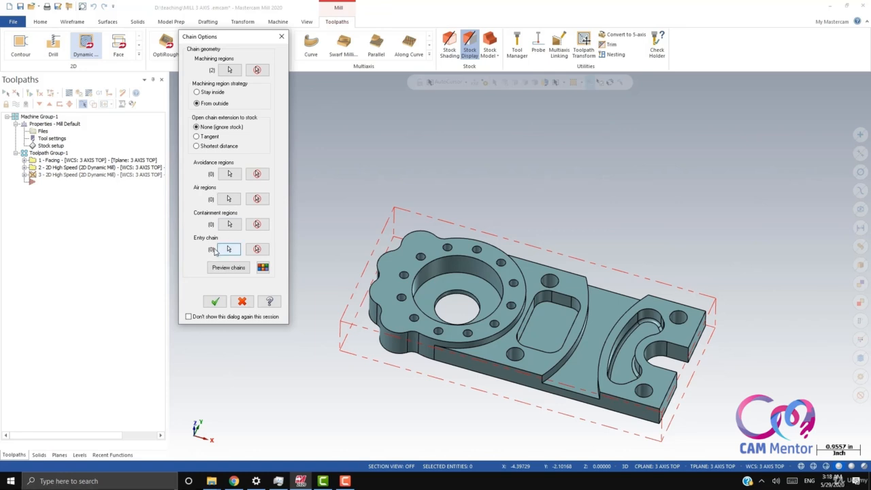
click(213, 304)
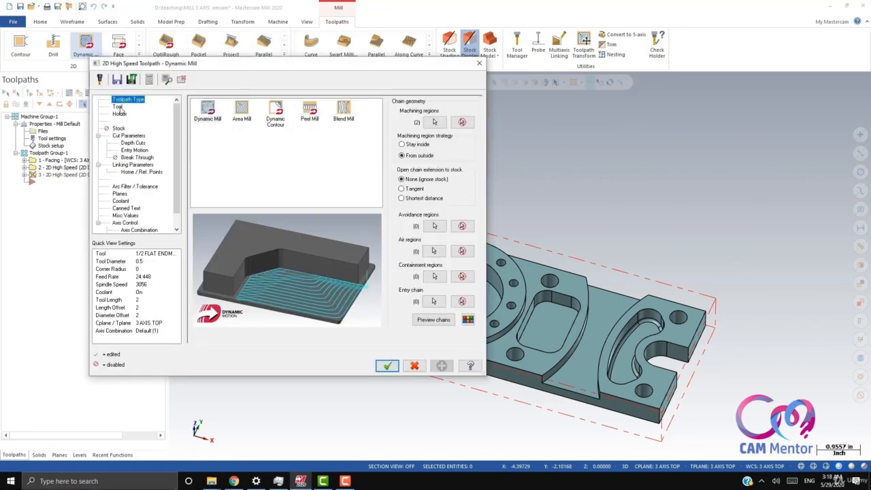
Select tool 2, the 1/2 FLAT ENDMILL, for the new Dynamic Mill toolpath
click(118, 108)
click(249, 134)
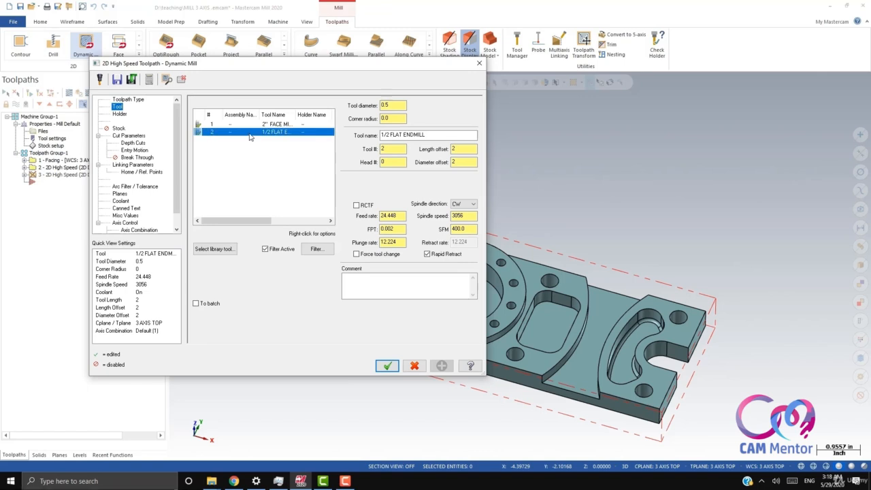
click(113, 131)
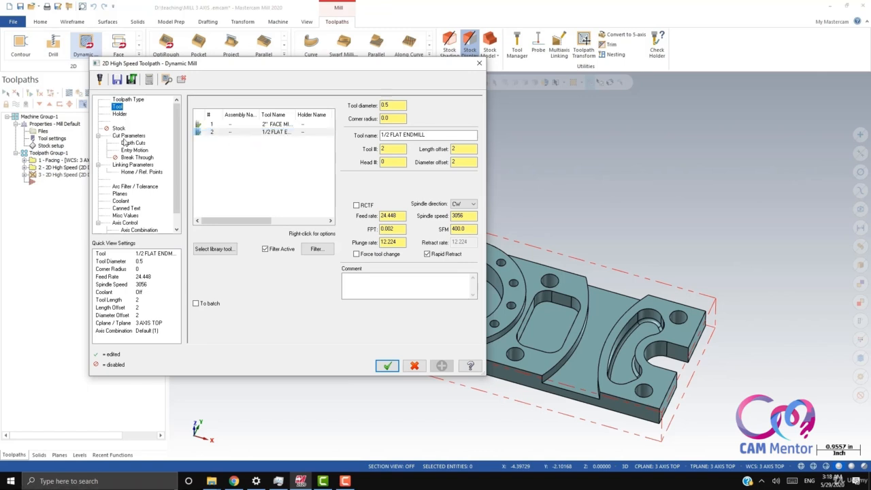
Set the cut parameters to a 20% stepover and 0.02 stock to leave on floors
click(127, 136)
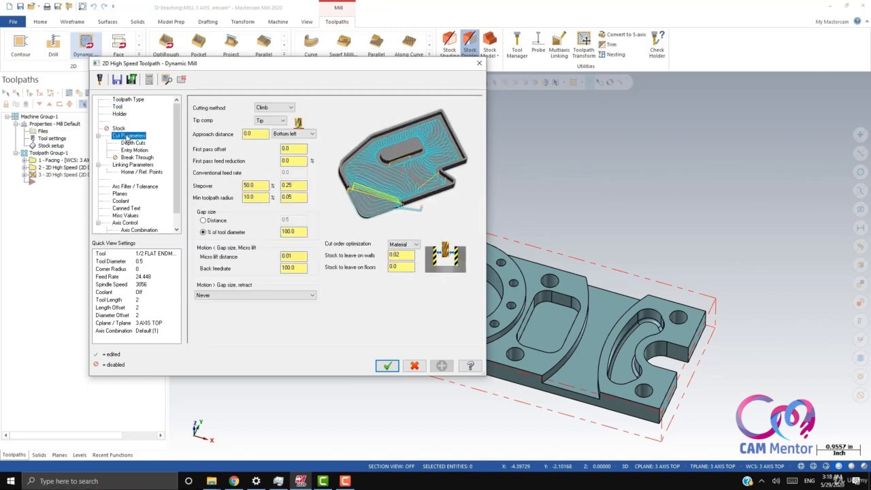
double_click(264, 185)
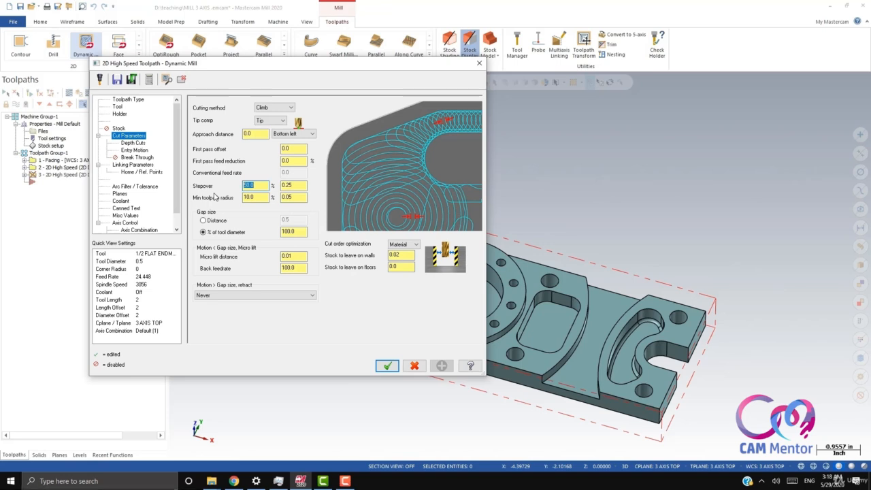
key(Return)
click(403, 255)
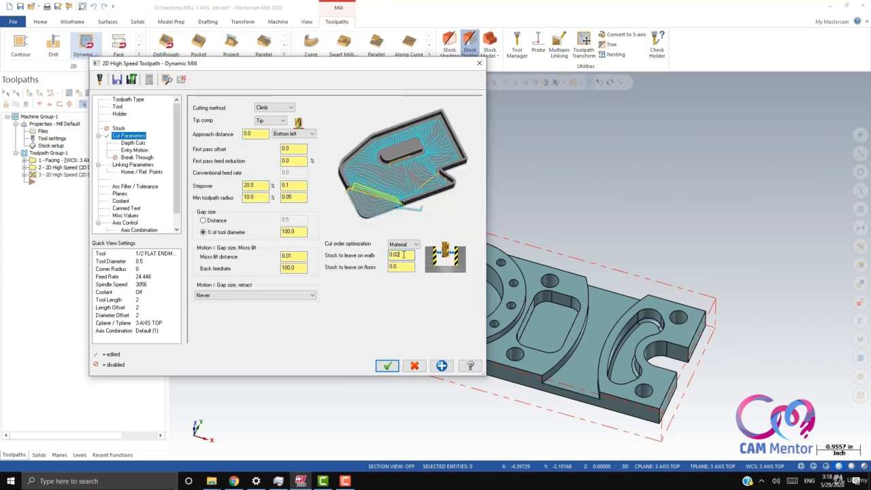
click(405, 267)
double_click(405, 266)
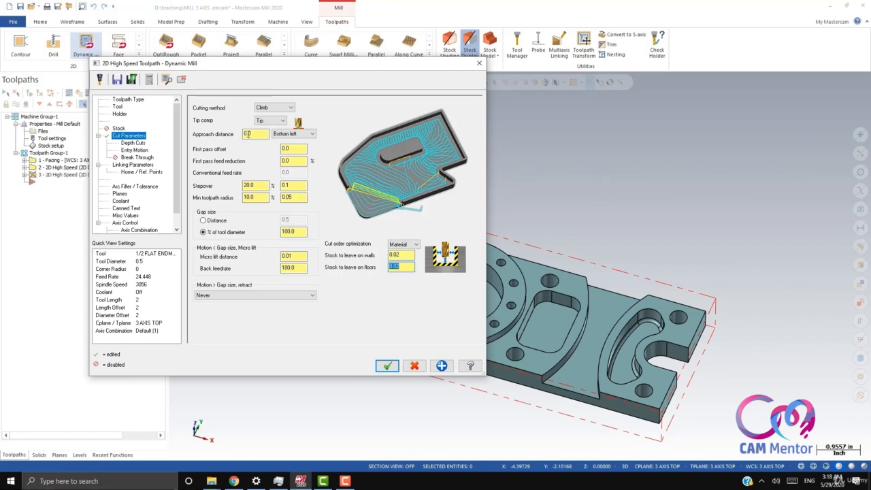
Set the depth cuts' max rough step to 1 and check the entry motion settings
click(133, 143)
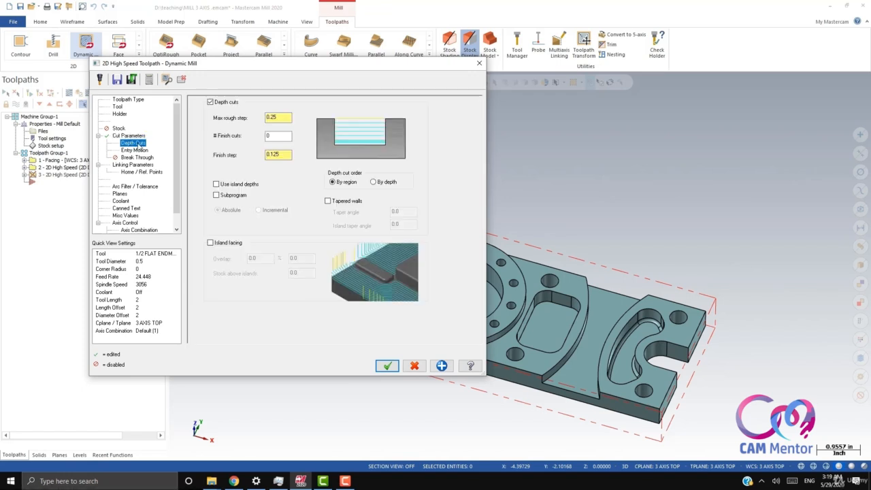
double_click(272, 118)
text(0)
key(BackSpace)
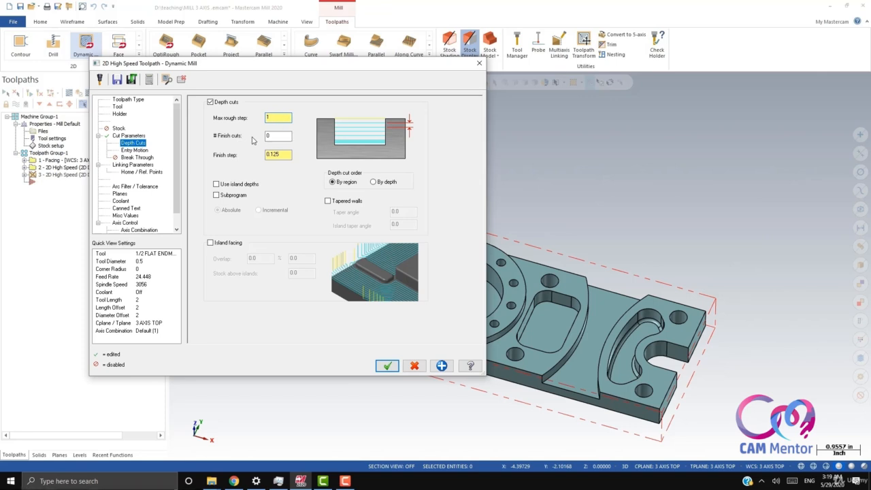
click(134, 150)
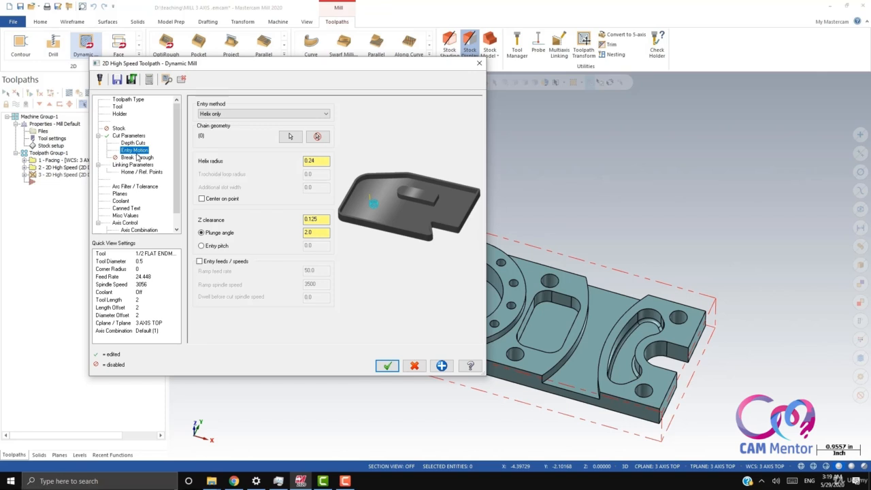
Pick the top of stock at -0.1 on the round pocket's upper edge and the depth at -0.675 on its floor edge
click(133, 165)
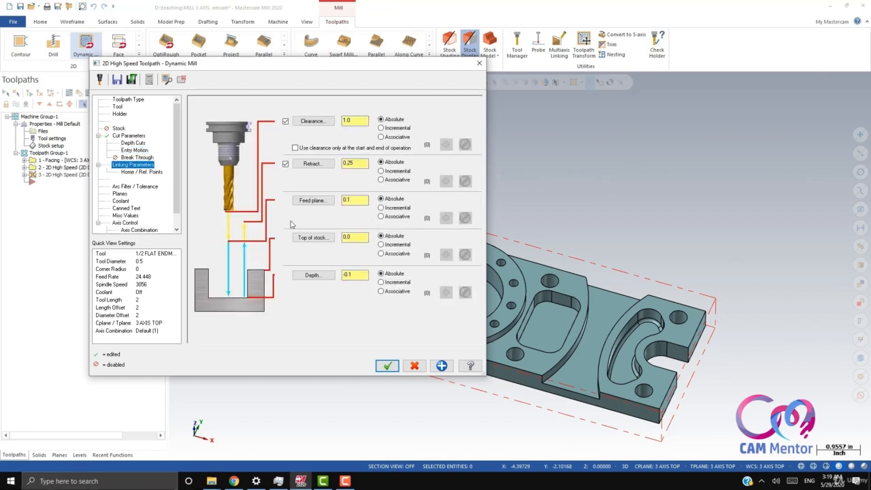
click(325, 244)
click(451, 255)
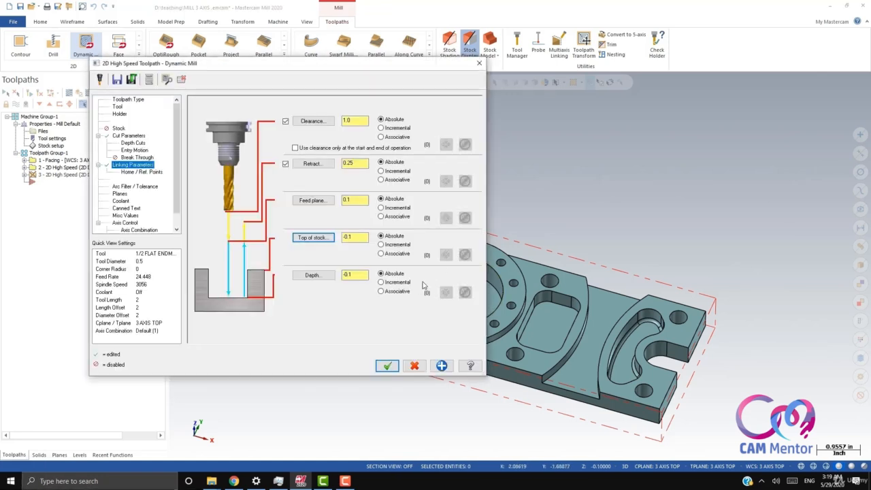
click(326, 276)
click(492, 288)
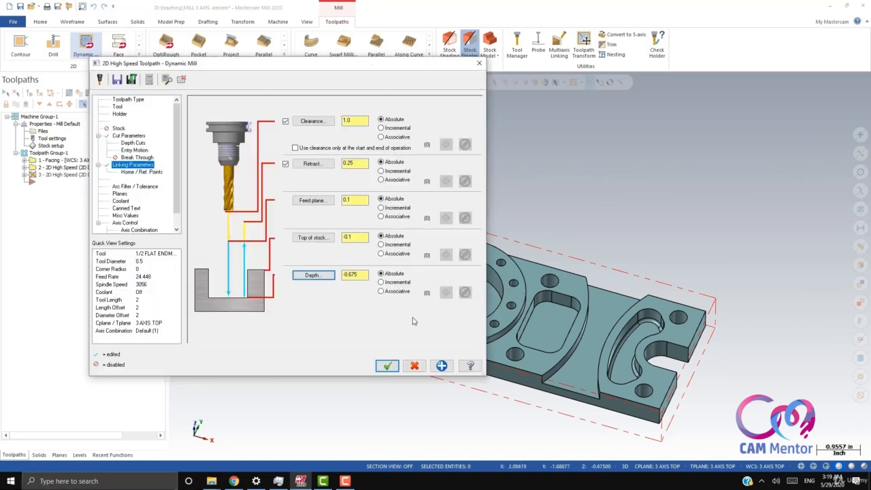
Check the toolpath planes, turn flood coolant on and accept the parameters to generate the pocket Dynamic Mill toolpath
click(135, 186)
click(120, 194)
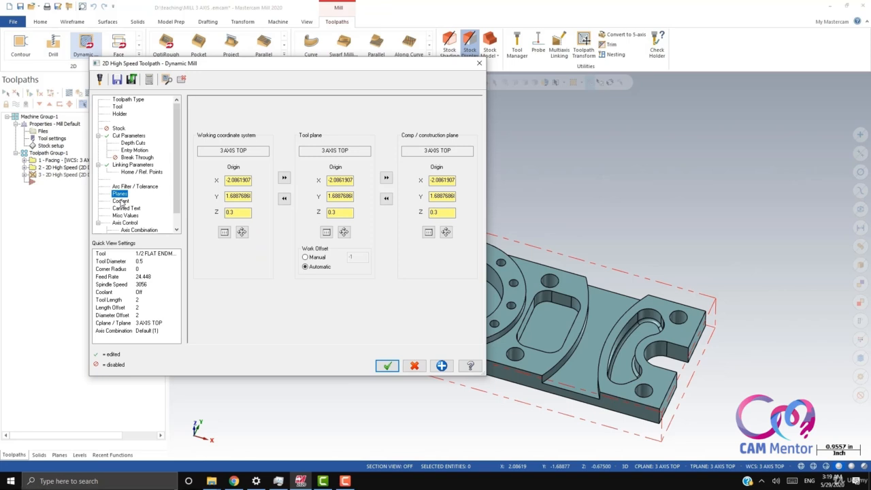
click(120, 202)
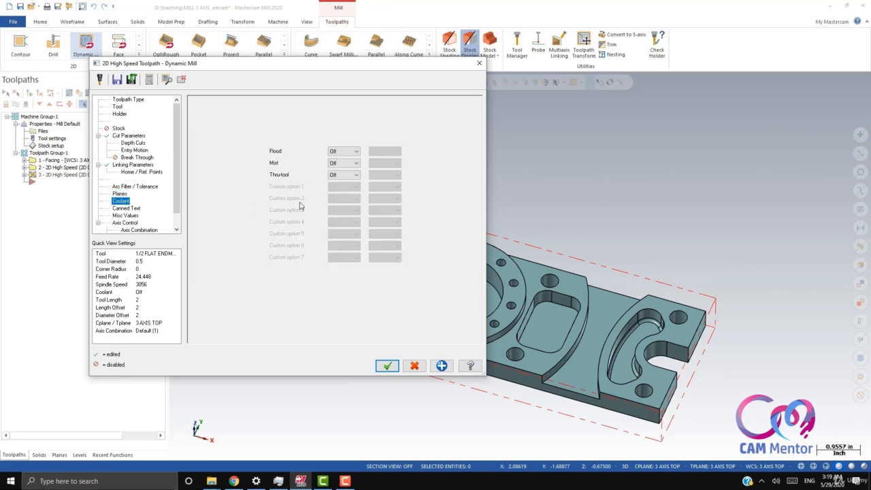
click(344, 152)
click(345, 159)
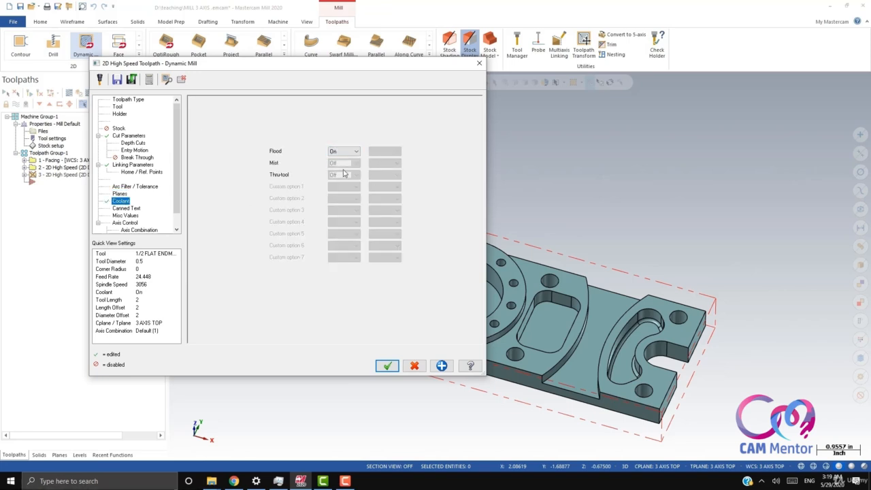
click(392, 365)
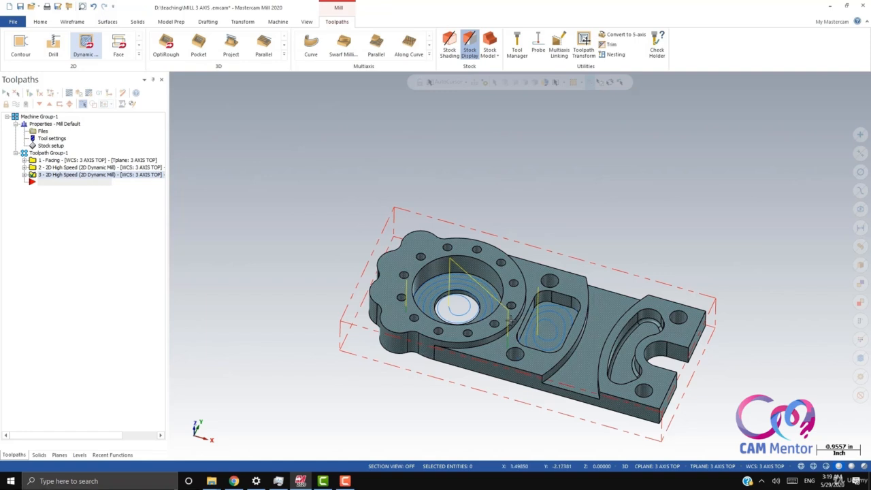
middle_drag(505, 369, 493, 362)
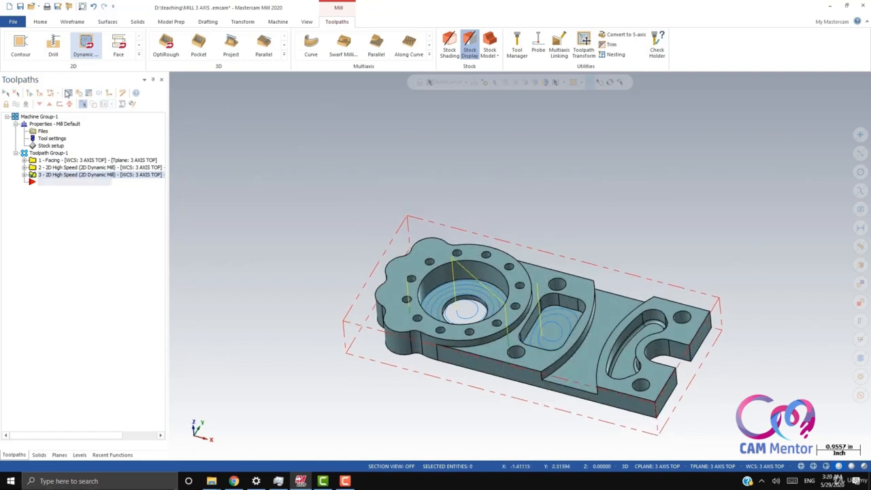
Backplot the second 2D Dynamic Mill operation to check the tool motion in the round and rectangular pockets
click(69, 93)
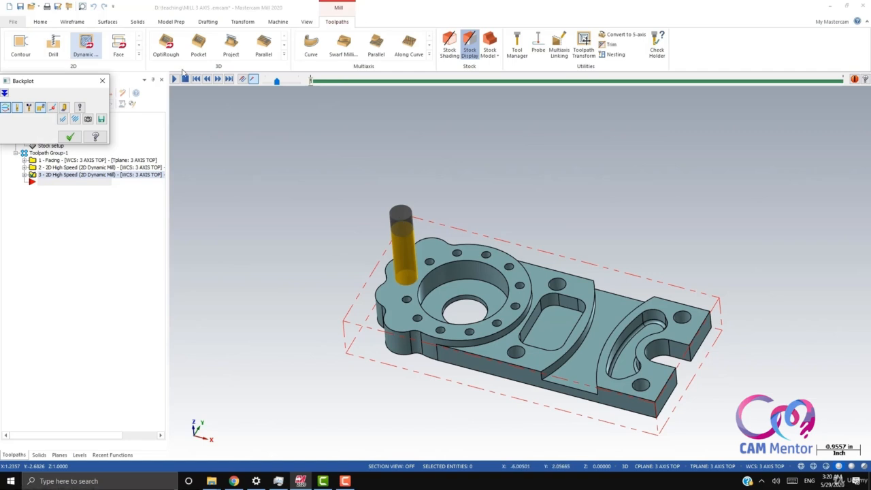
click(174, 79)
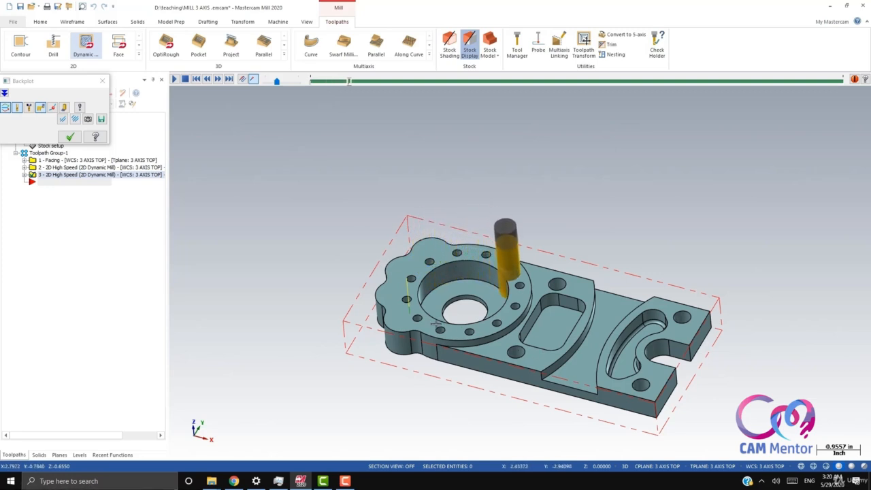
click(103, 82)
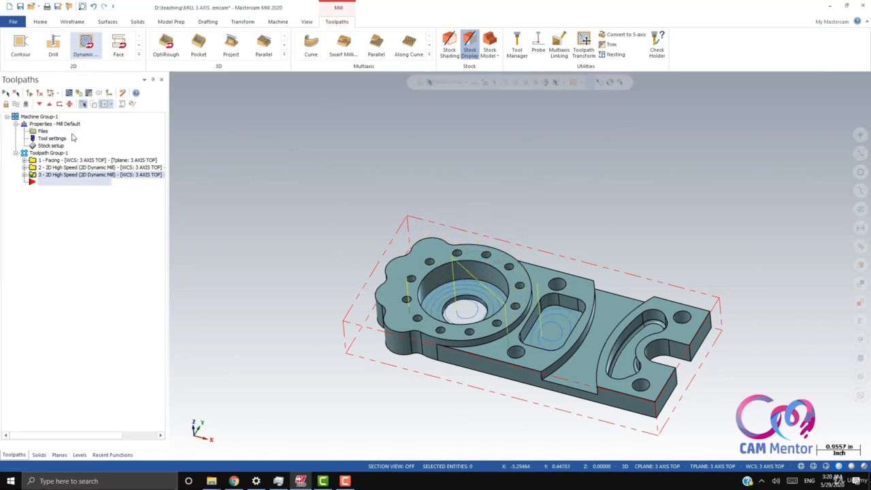
Change the pocket Dynamic Mill operation's machining region strategy to Stay inside and regenerate the toolpath
click(24, 175)
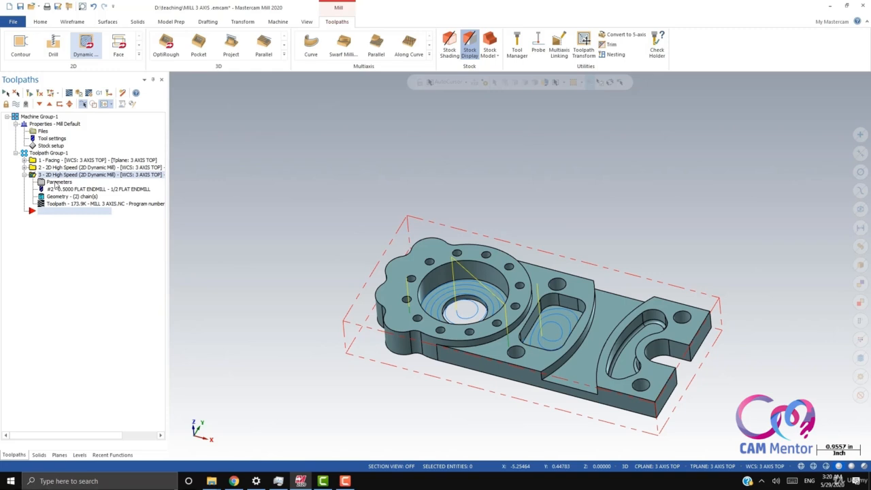
click(58, 183)
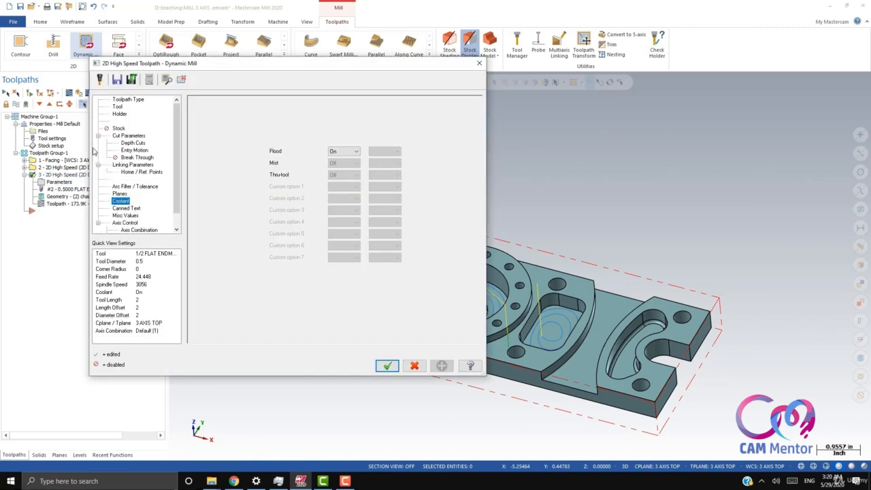
click(127, 100)
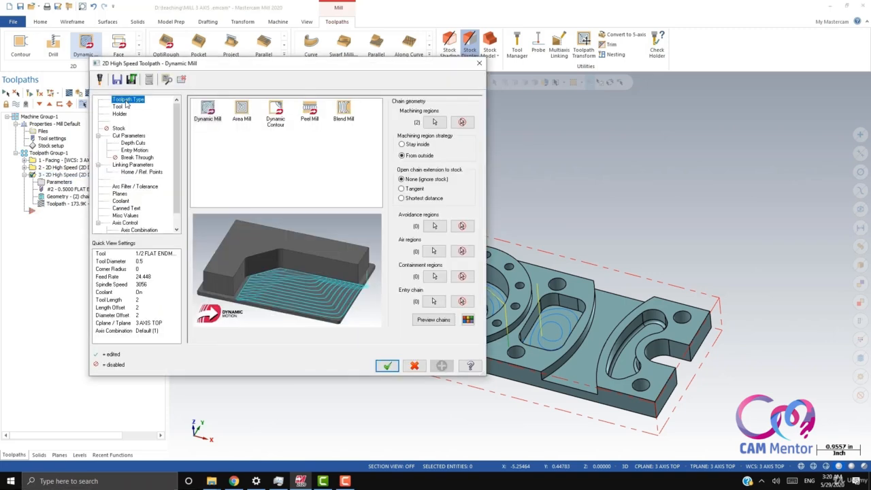
click(412, 144)
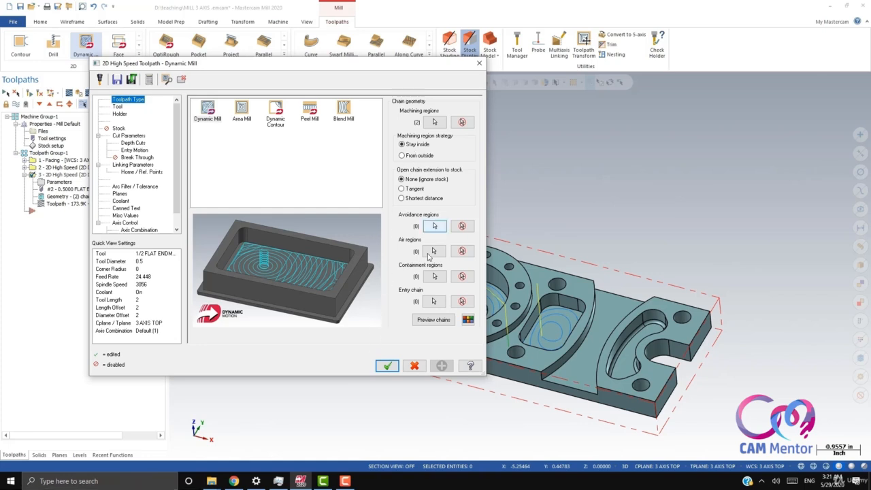
click(386, 366)
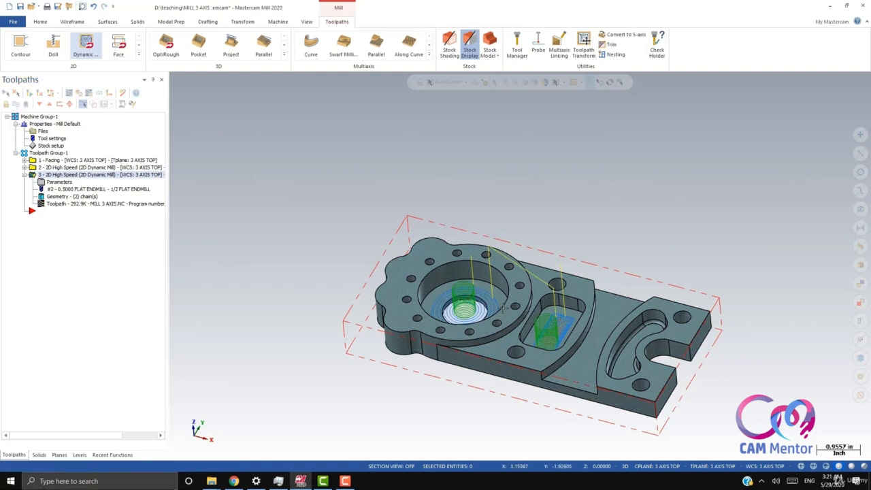
Backplot the regenerated pocket toolpath at a higher playback speed, checking the entry and clearing moves in both pockets
middle_drag(485, 320, 483, 328)
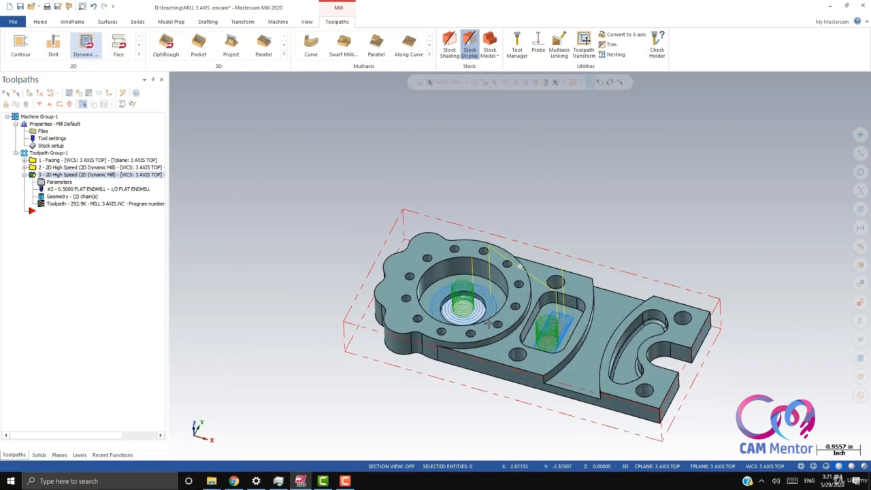
click(68, 94)
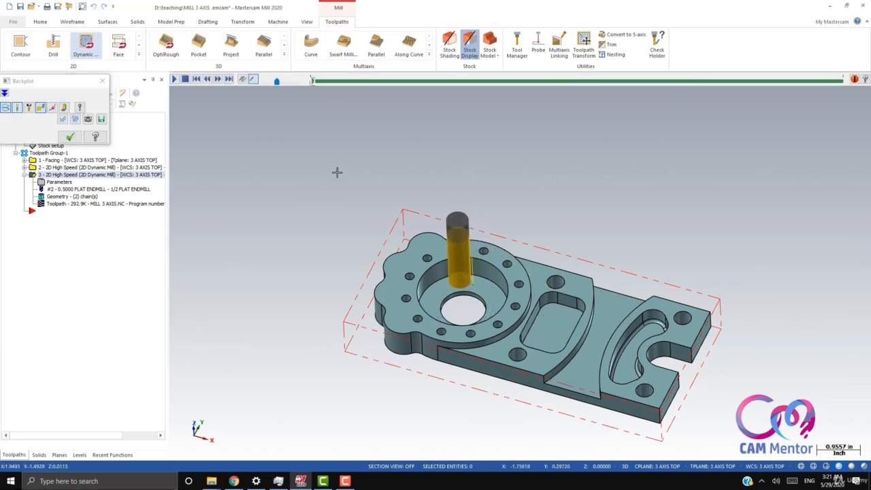
drag(280, 83, 287, 84)
middle_drag(348, 175, 364, 145)
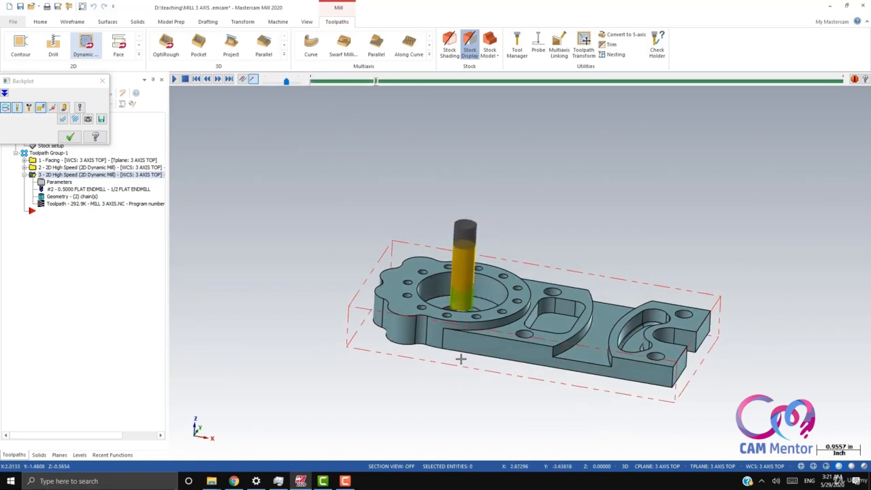
middle_drag(459, 361, 449, 400)
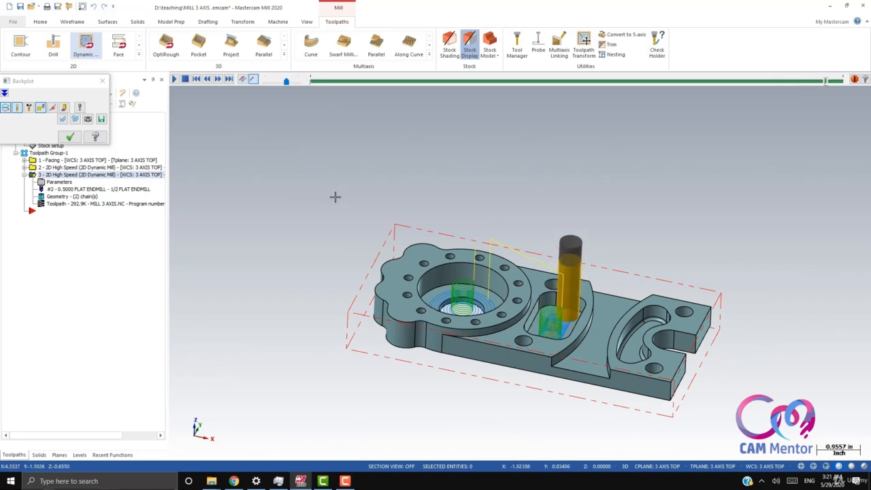
mouse_move(336, 197)
middle_down()
mouse_move(331, 227)
mouse_move(300, 207)
middle_up()
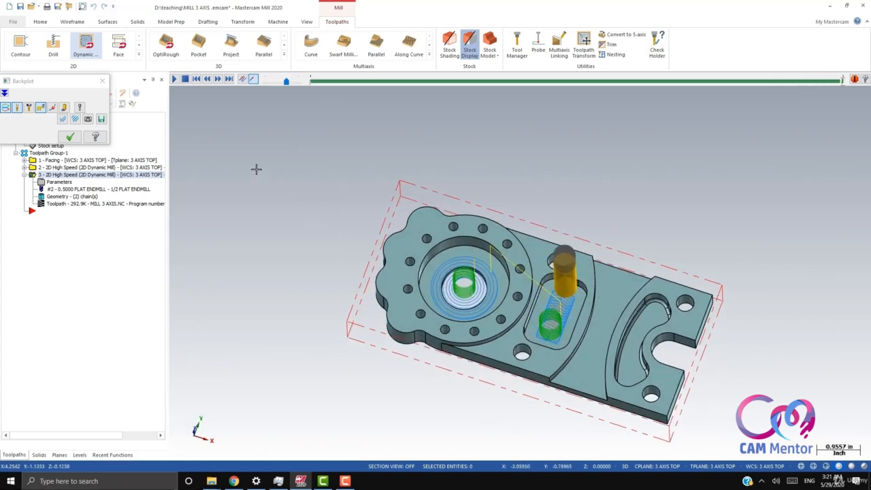
click(102, 81)
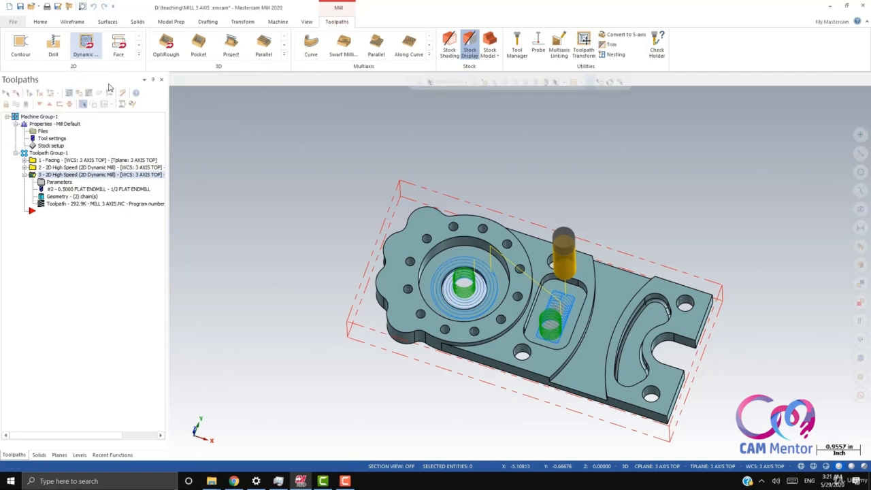
Examine the curved pocket near the part's notched end and the fillet around its floor
middle_drag(714, 189, 550, 202)
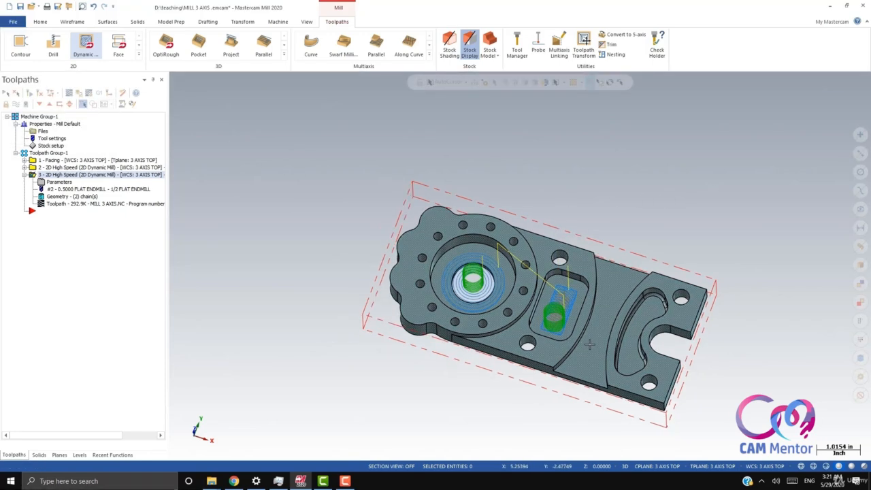
scroll(556, 325, up, 3)
middle_drag(568, 320, 771, 345)
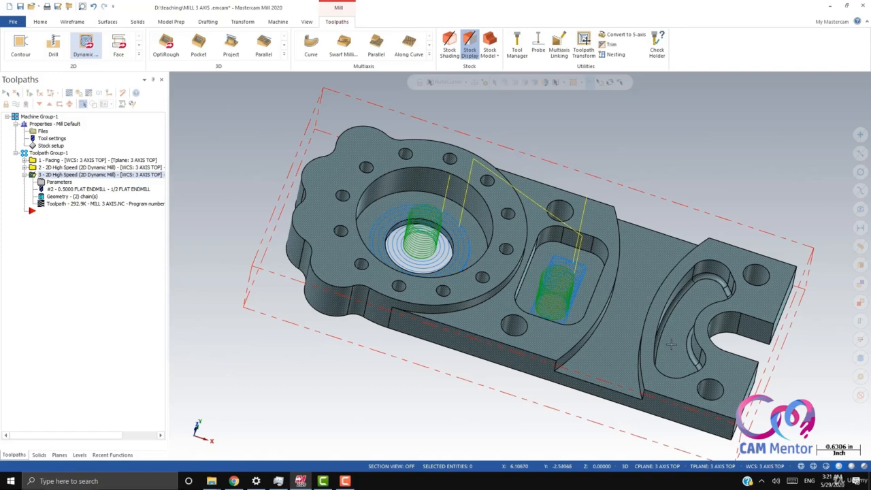
mouse_move(680, 345)
middle_down()
mouse_move(672, 336)
mouse_move(692, 349)
middle_up()
scroll(671, 335, up, 4)
scroll(671, 335, up, 1)
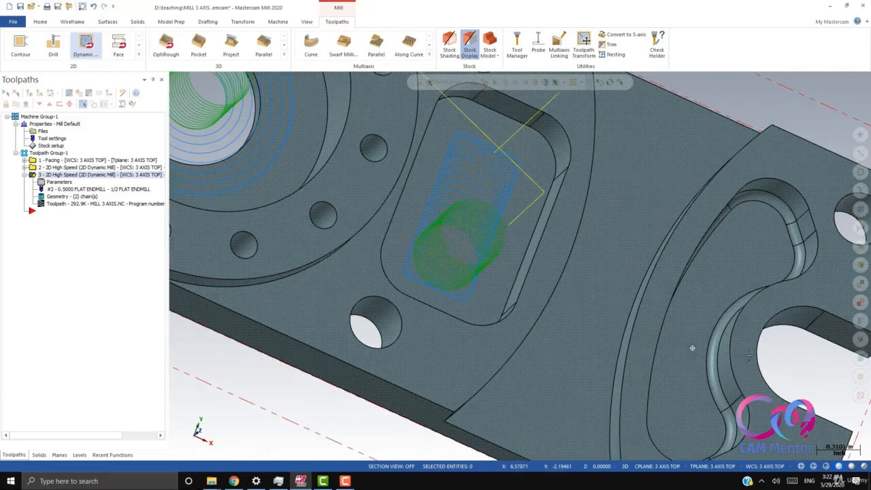
scroll(665, 237, down, 2)
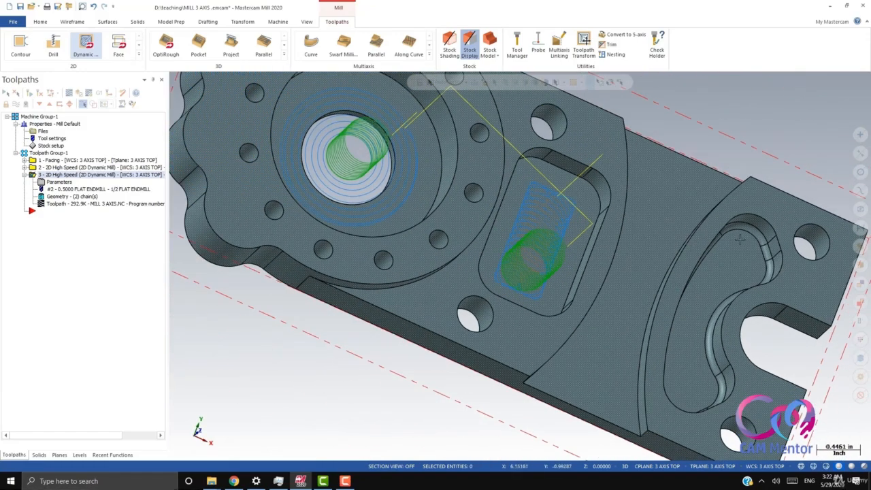
middle_drag(687, 299, 670, 214)
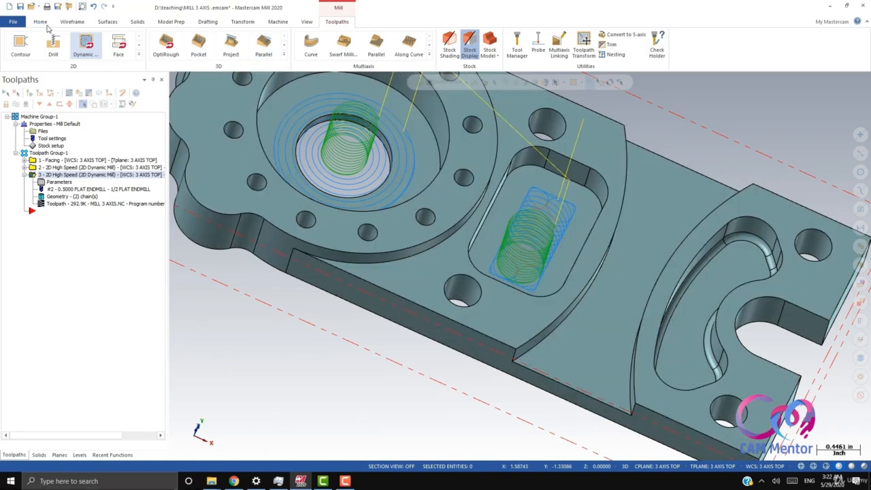
Measure the radius of the fillet along the curved pocket's floor with a dynamic analysis of its face
click(41, 22)
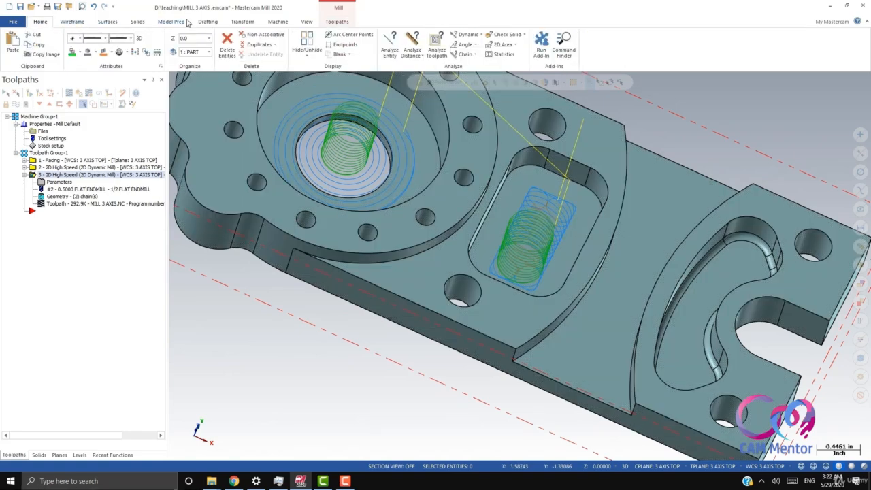
click(465, 35)
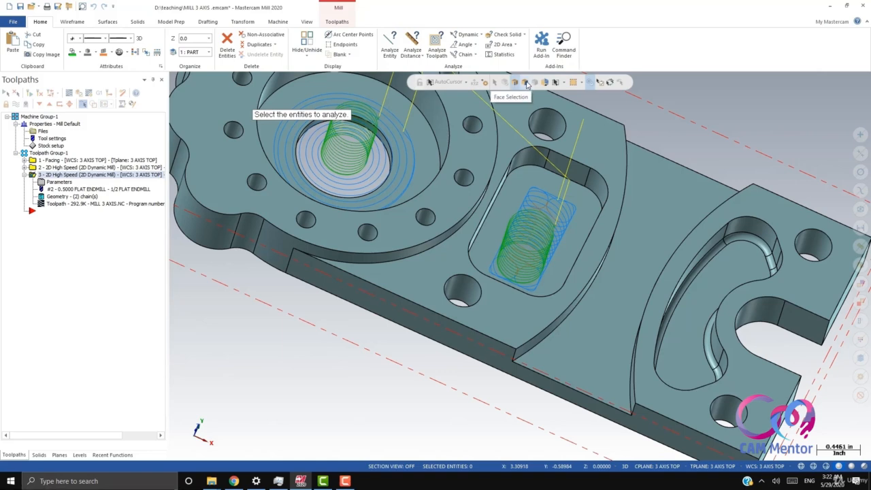
scroll(714, 265, up, 4)
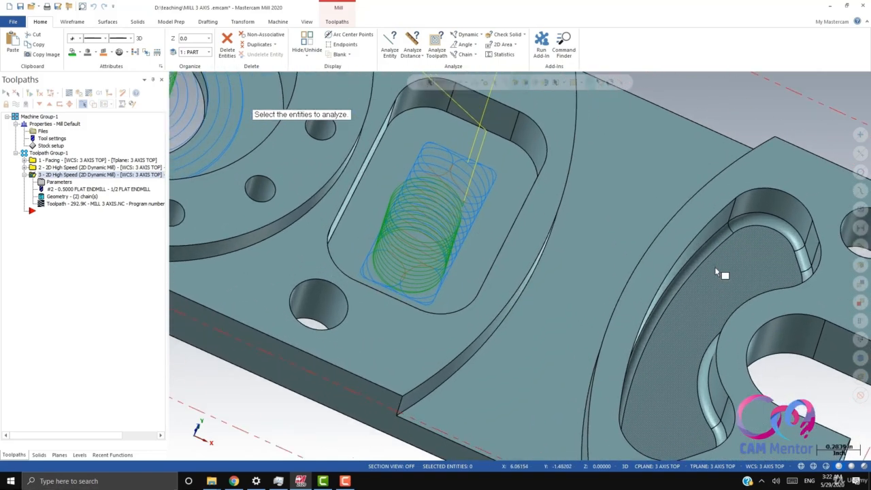
scroll(715, 271, up, 5)
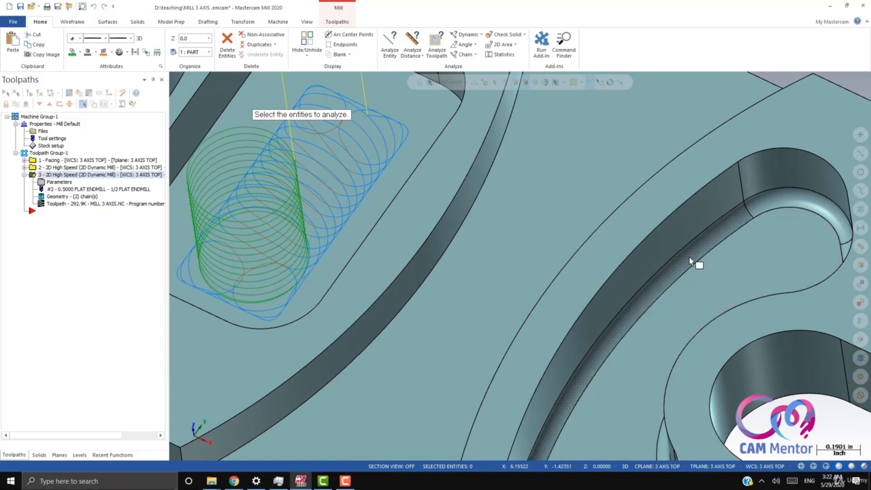
click(690, 258)
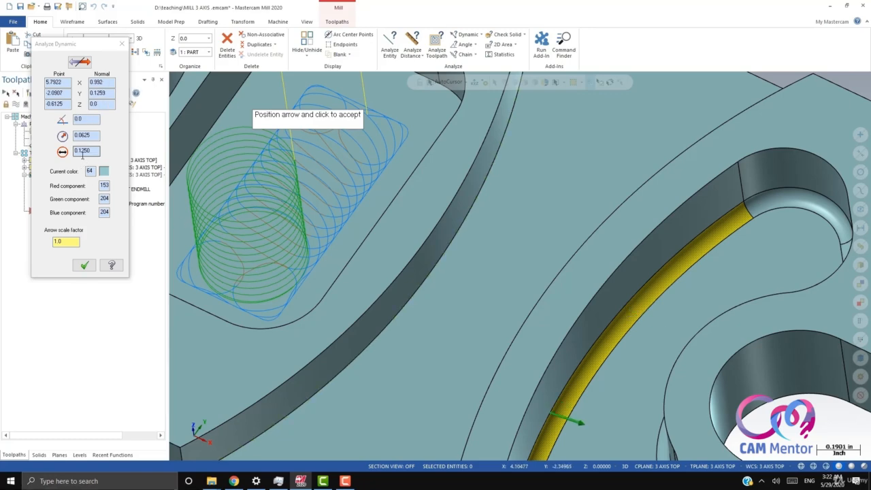
click(82, 135)
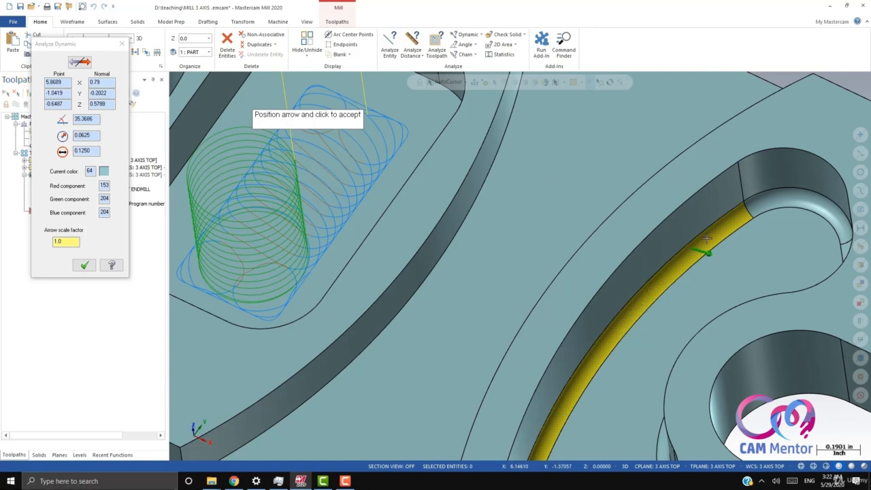
click(85, 265)
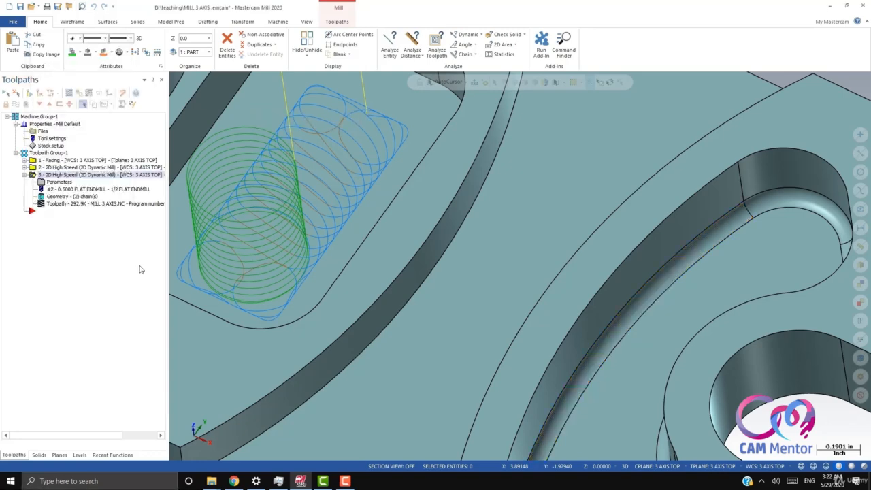
Start a new 2D Dynamic Mill toolpath with the curved pocket's upper edge loop as machining region, using the Stay inside strategy
scroll(780, 283, down, 4)
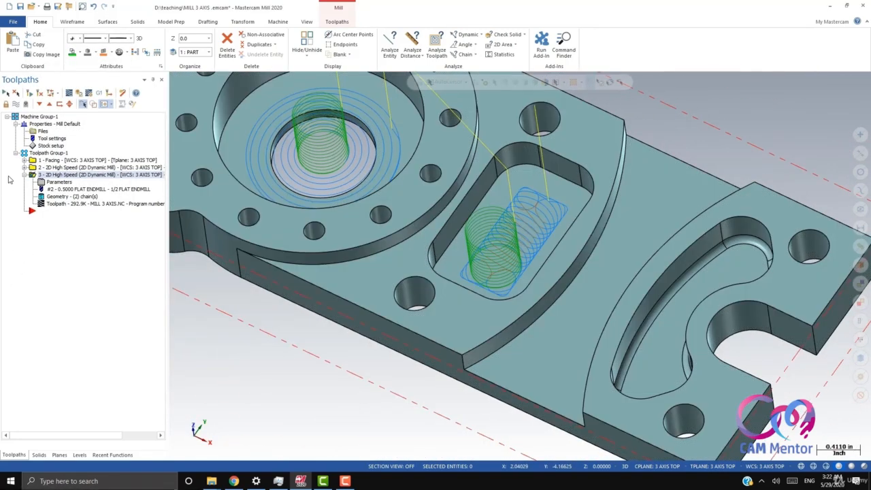
click(24, 176)
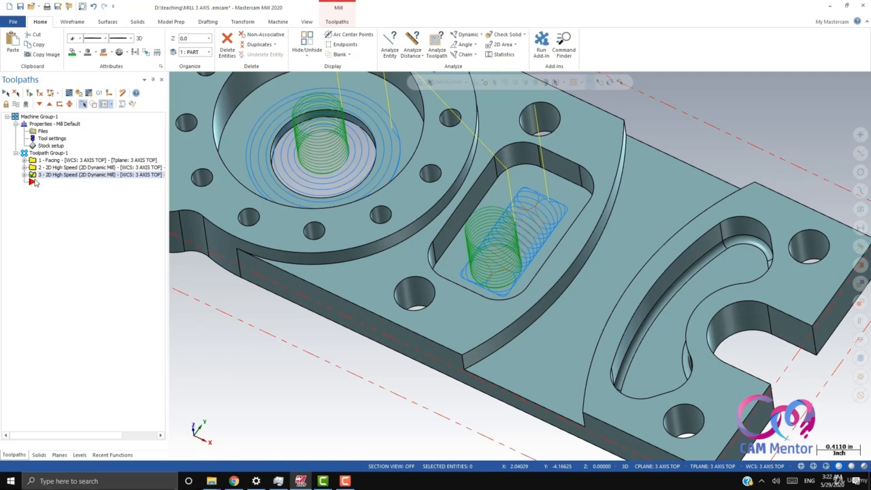
click(340, 23)
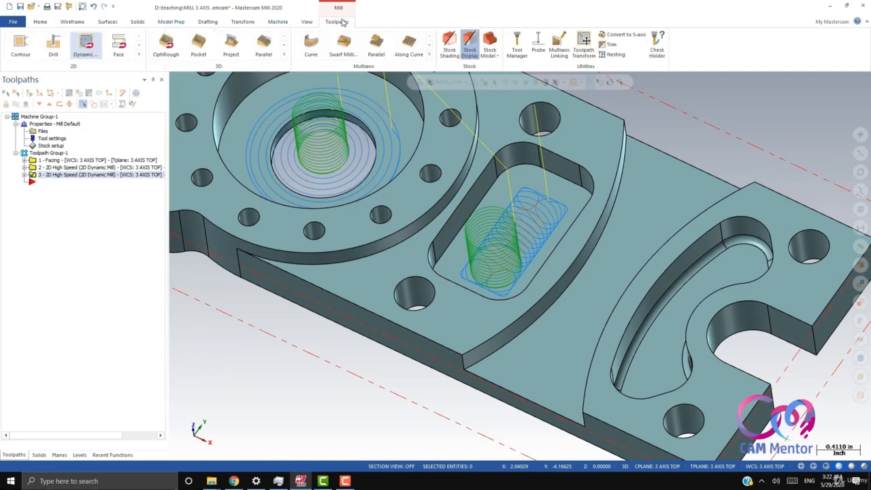
click(86, 54)
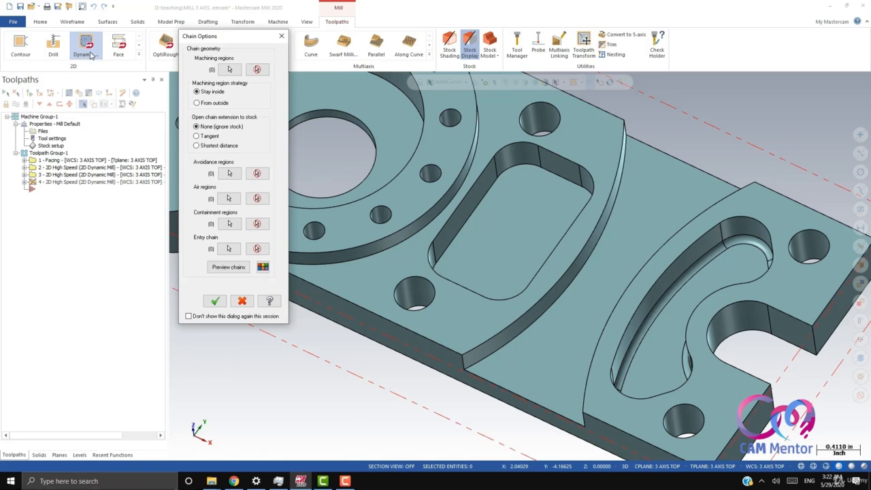
click(230, 70)
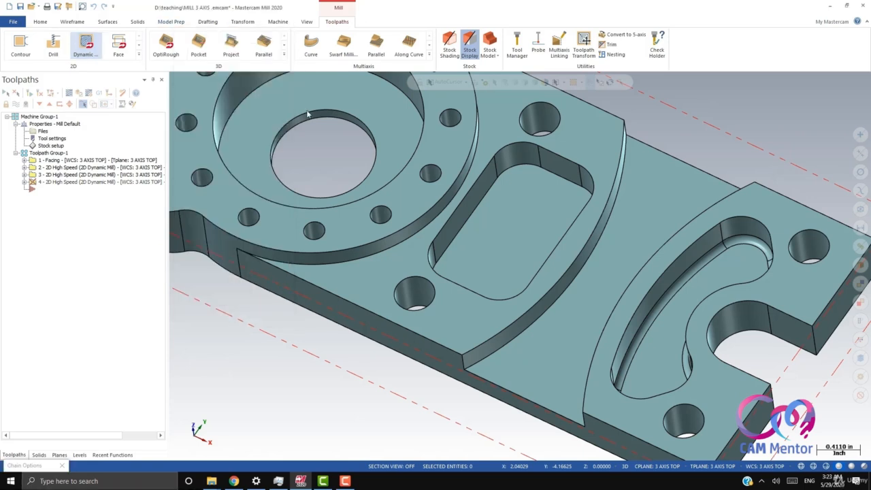
click(713, 229)
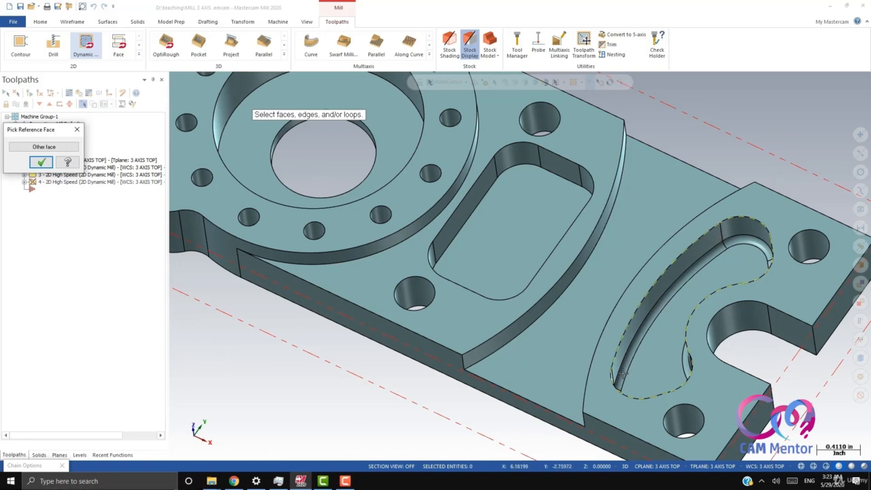
click(41, 162)
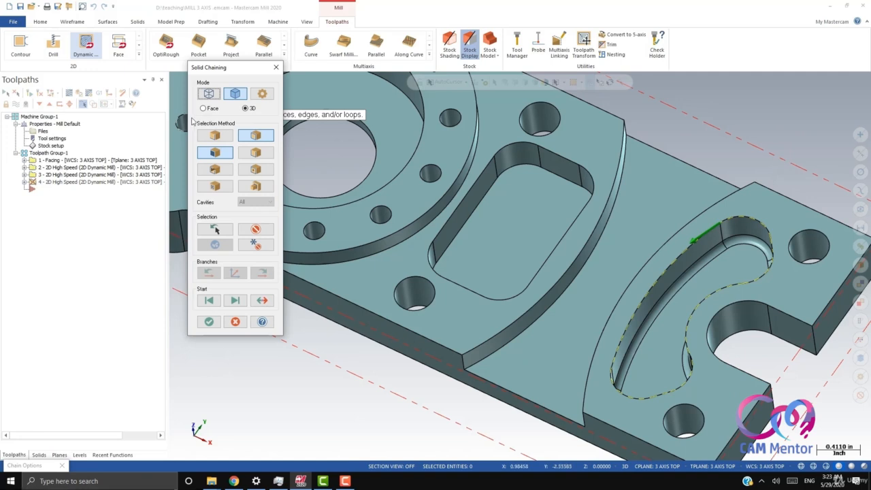
click(209, 321)
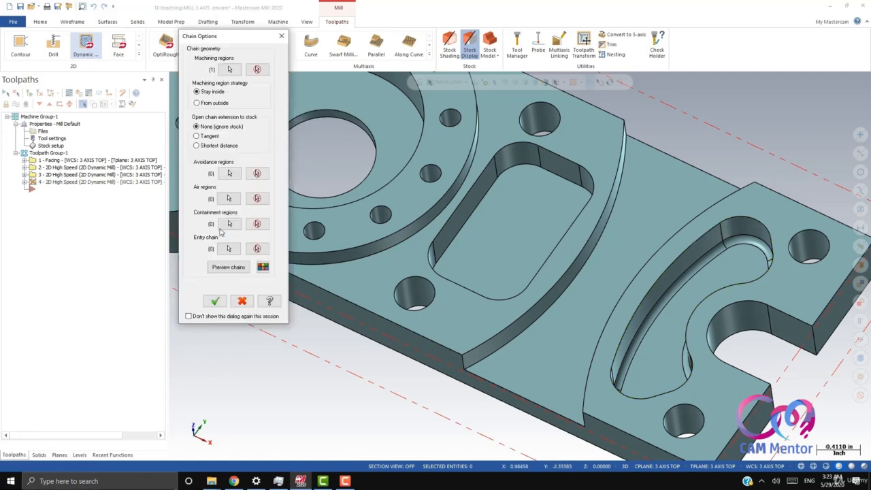
click(215, 300)
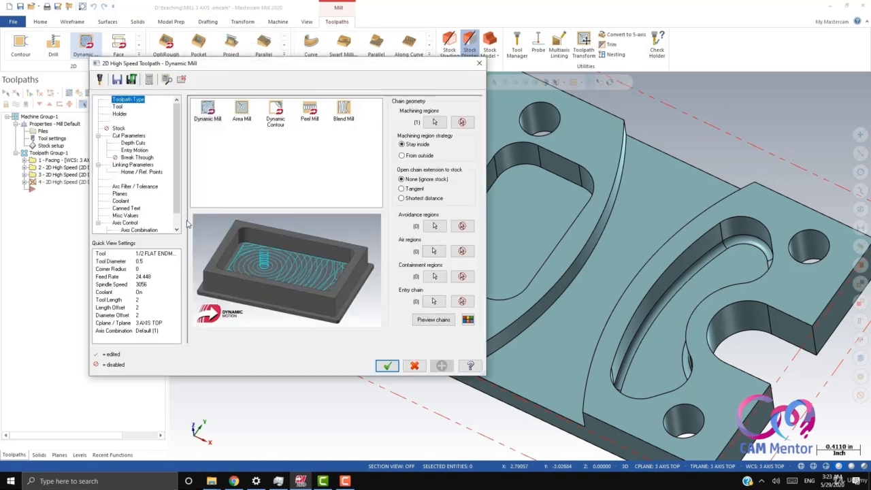
Filter the tool list to bull endmills and select the 3/8 BULL ENDMILL 0.0625 RAD from the Mill_Inch library
click(119, 107)
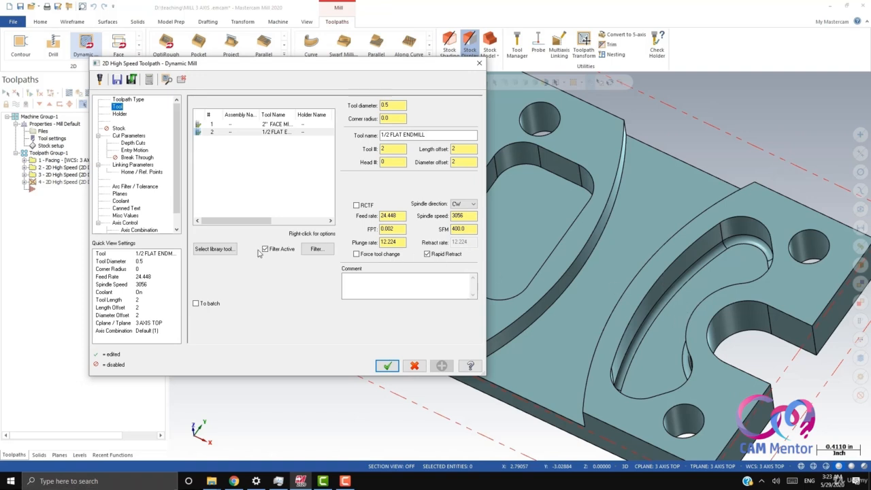
click(317, 249)
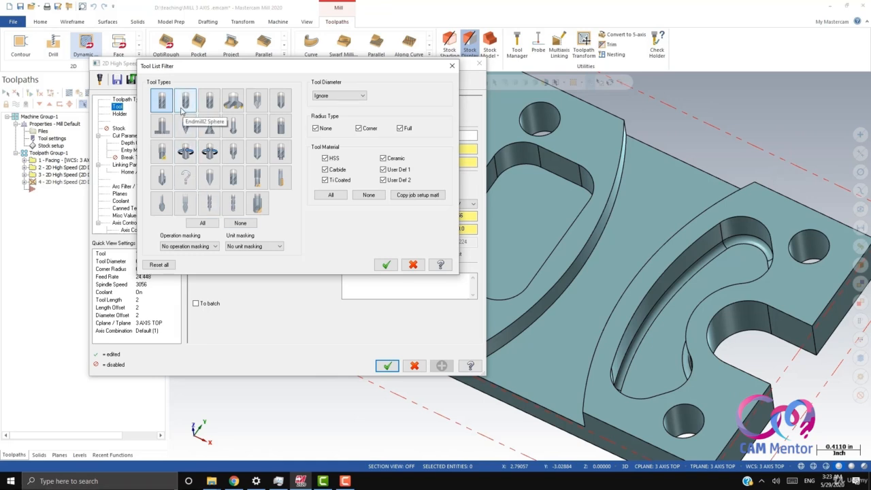
click(209, 101)
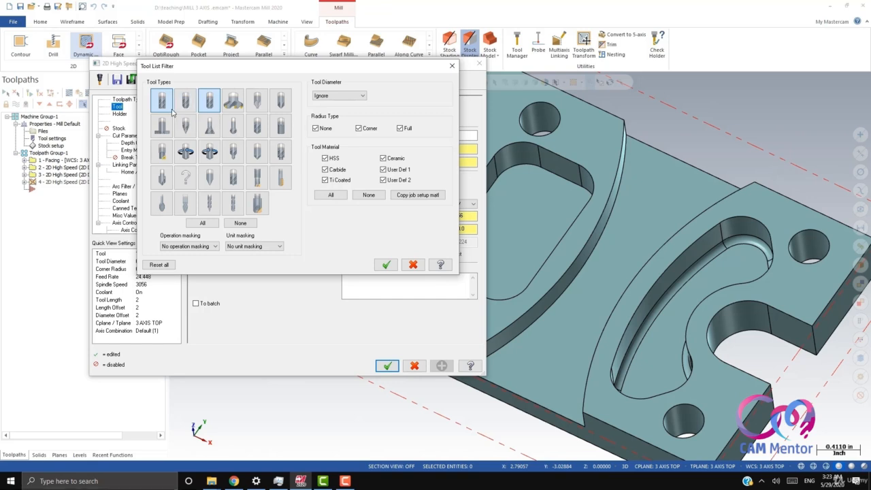
click(386, 265)
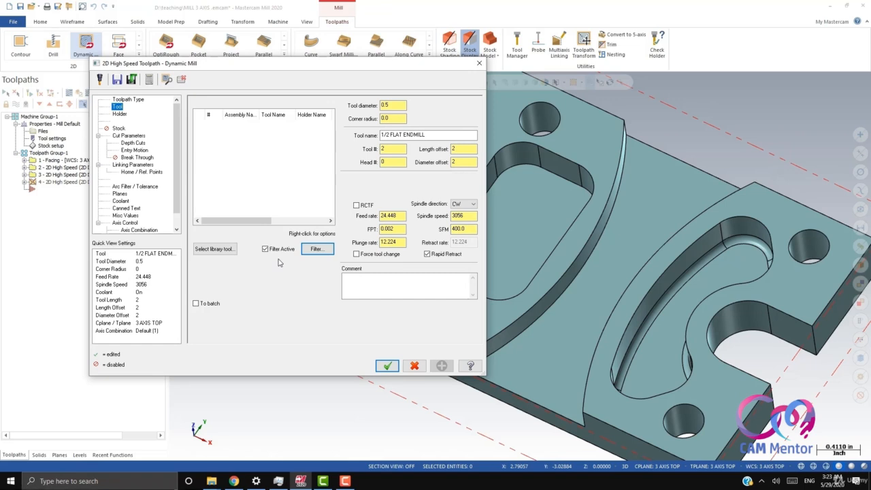
click(211, 250)
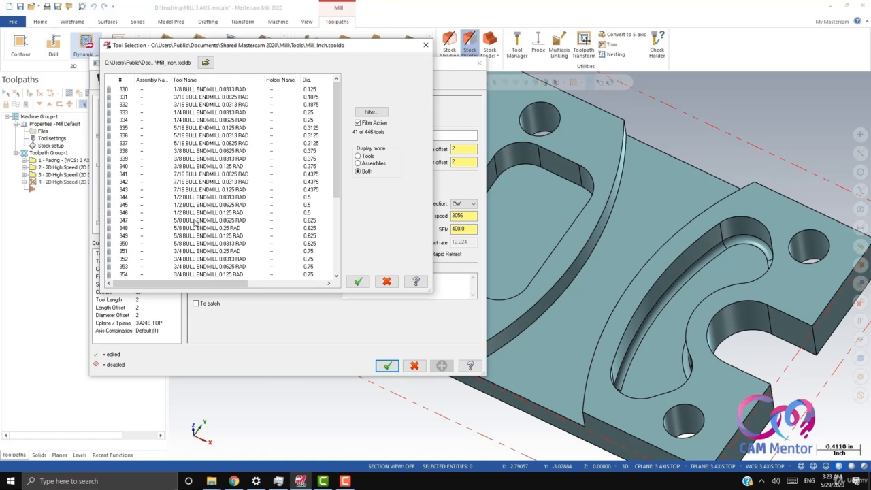
click(236, 151)
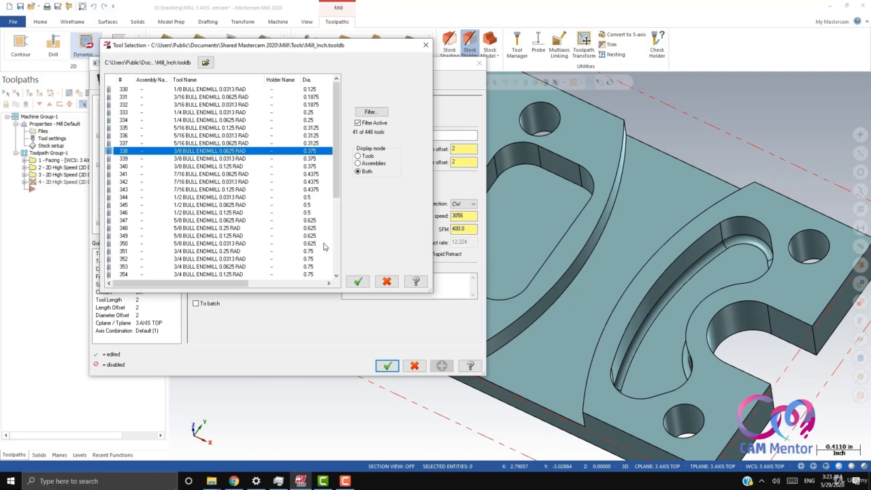
click(359, 282)
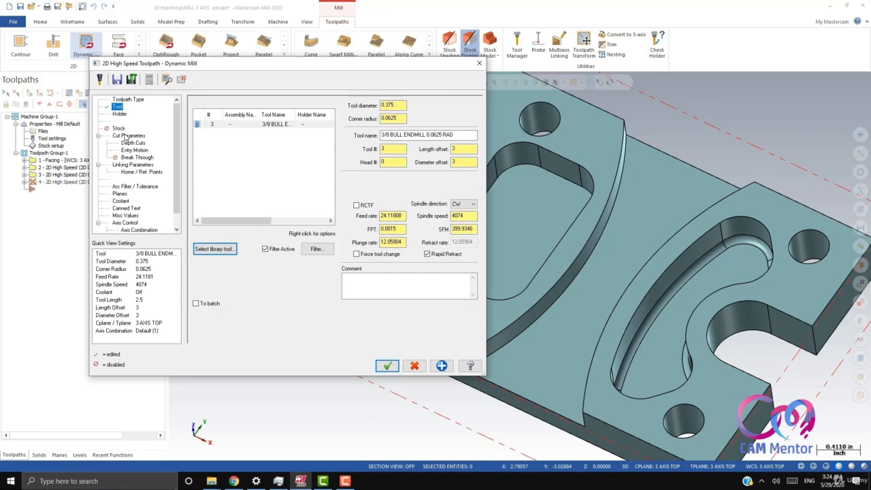
Set the cut parameters' stepover to 20% and the depth cuts' max rough step to 0.75
click(125, 136)
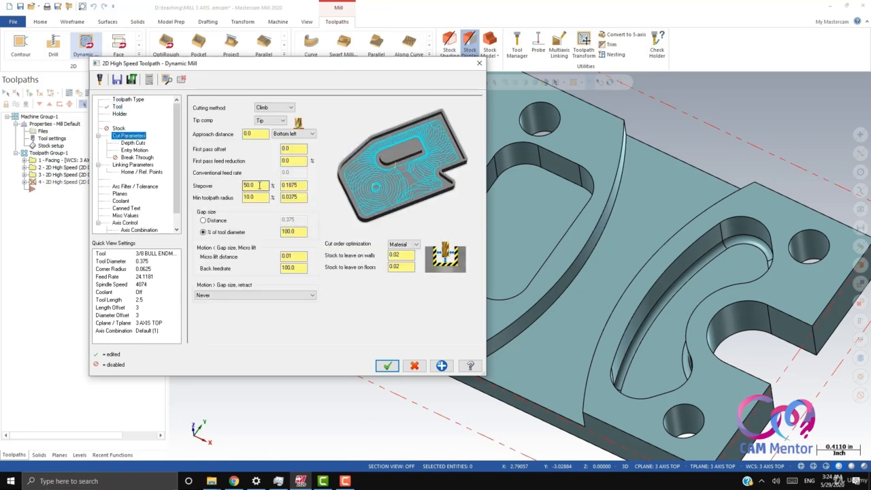
drag(259, 185, 233, 187)
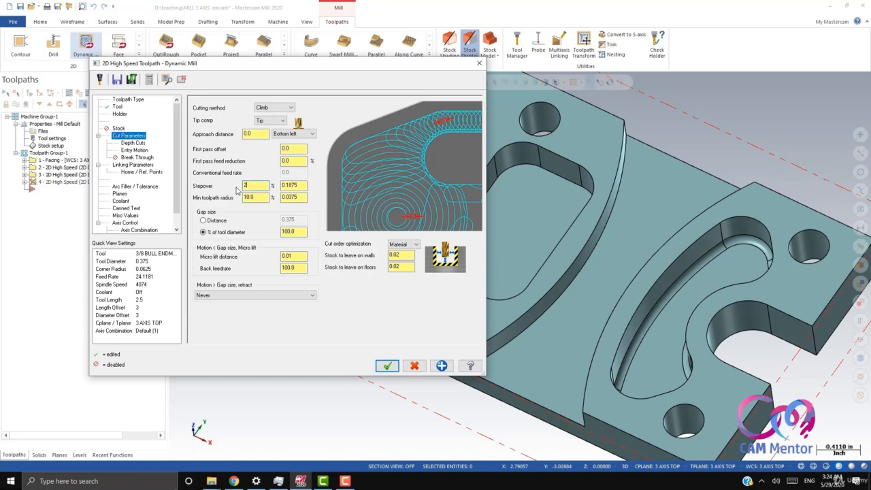
click(410, 255)
click(408, 266)
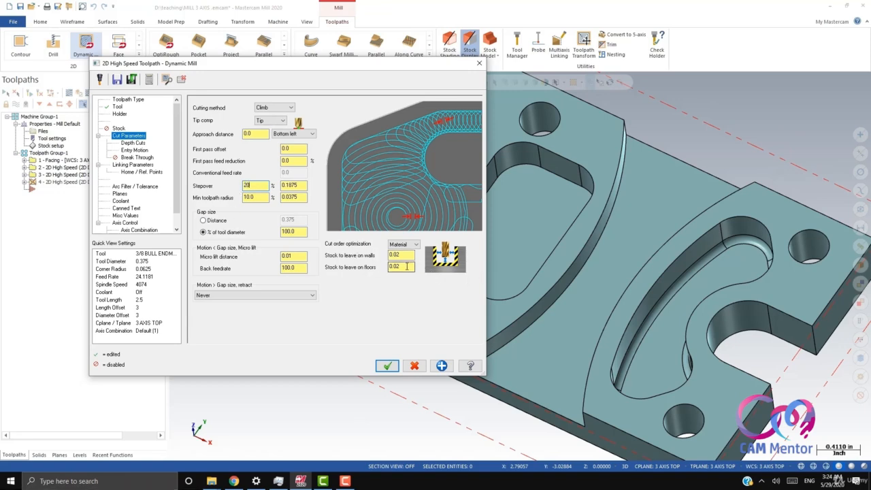
click(134, 144)
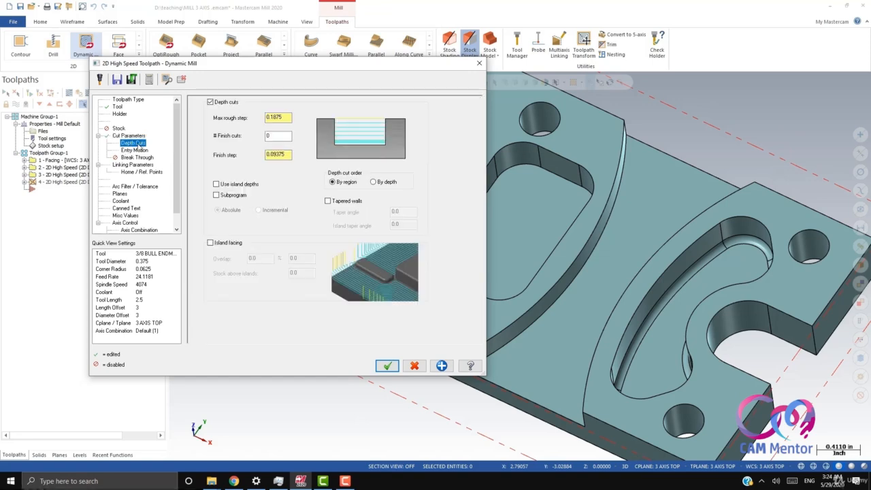
double_click(281, 117)
text(0.75)
Set the helix radius of the entry motion to 0.15
click(135, 165)
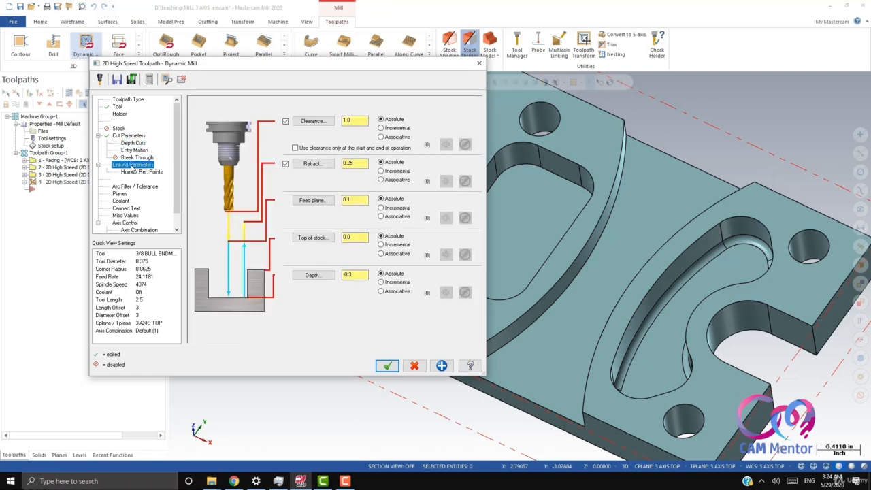
click(138, 150)
click(319, 161)
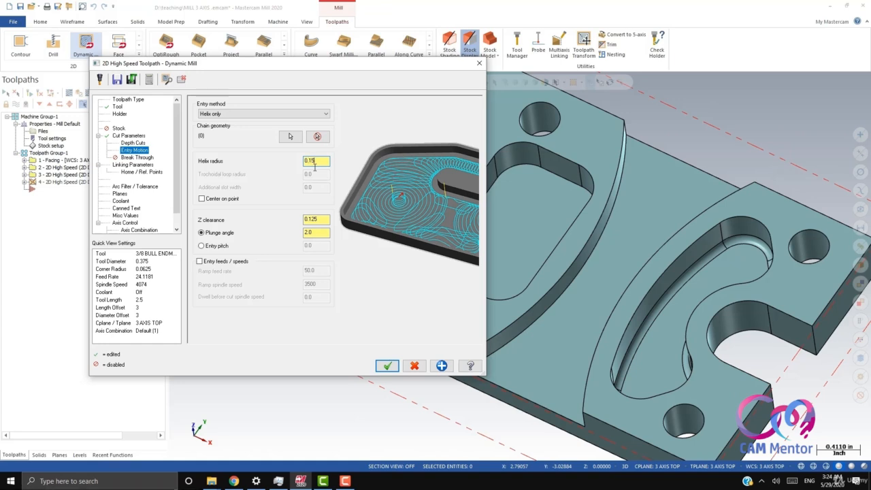
Pick points on the model to set the linking depth to -0.675 at the curved pocket's floor and the top of stock to -0.3
click(136, 165)
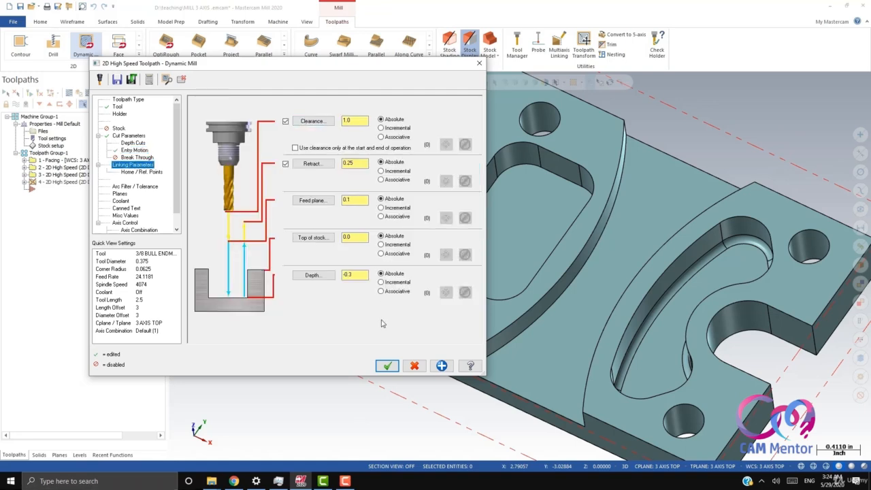
click(311, 276)
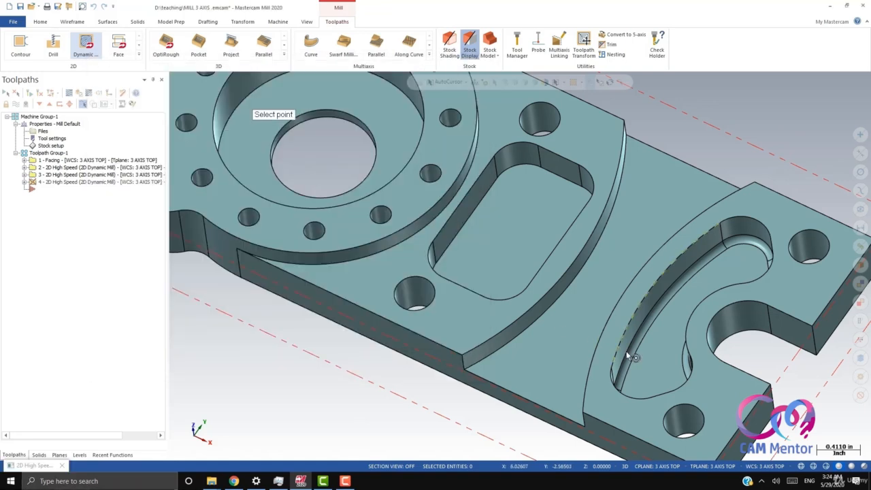
click(636, 362)
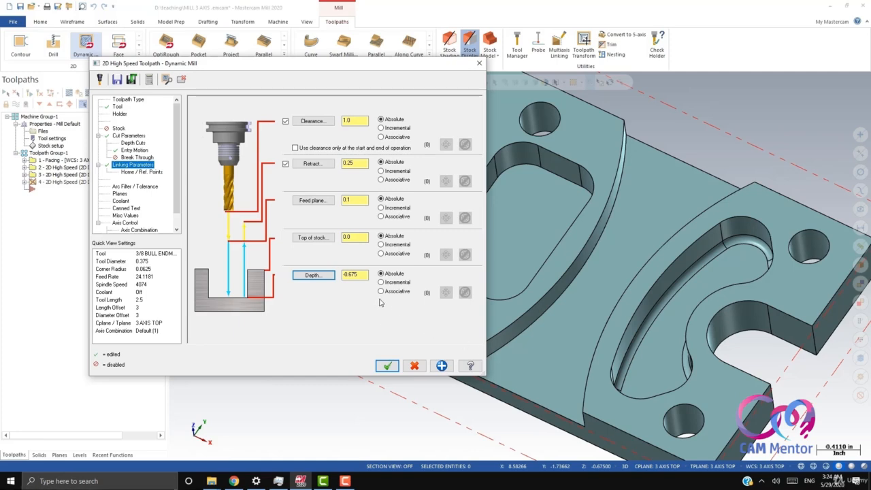
click(313, 238)
scroll(515, 309, up, 2)
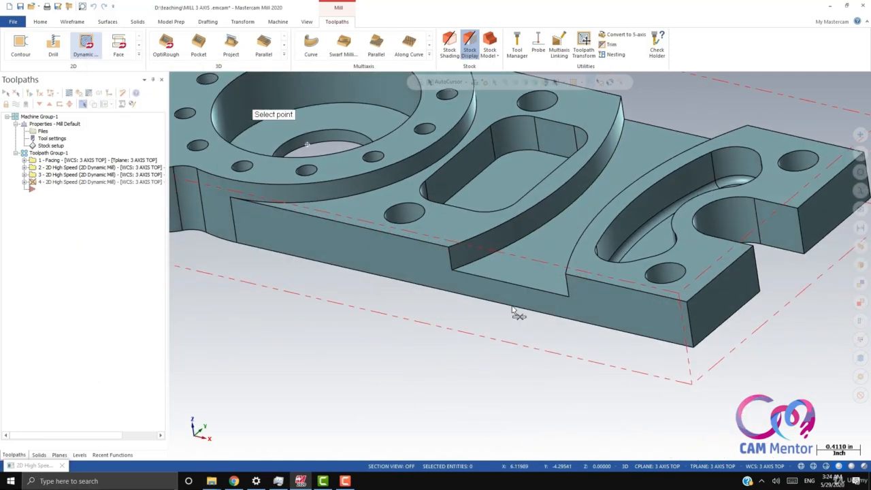
click(590, 235)
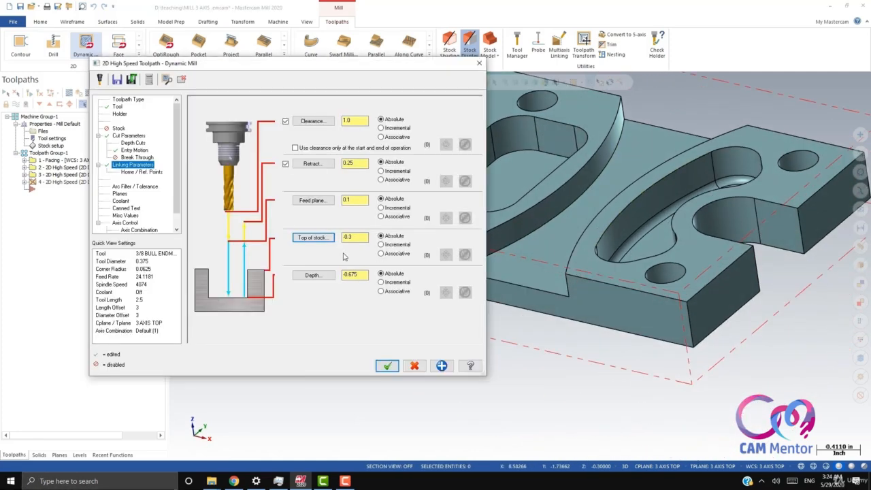
Turn flood coolant on and generate the curved pocket's Dynamic Mill toolpath
click(121, 193)
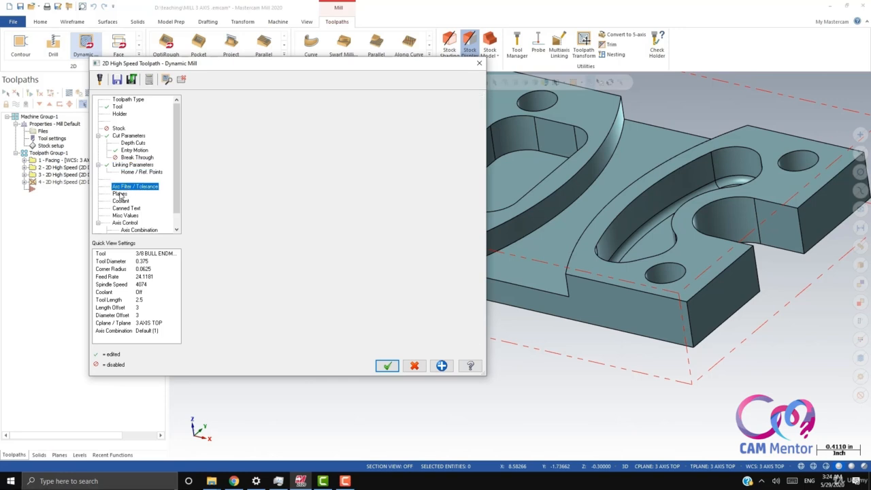
click(121, 200)
click(344, 151)
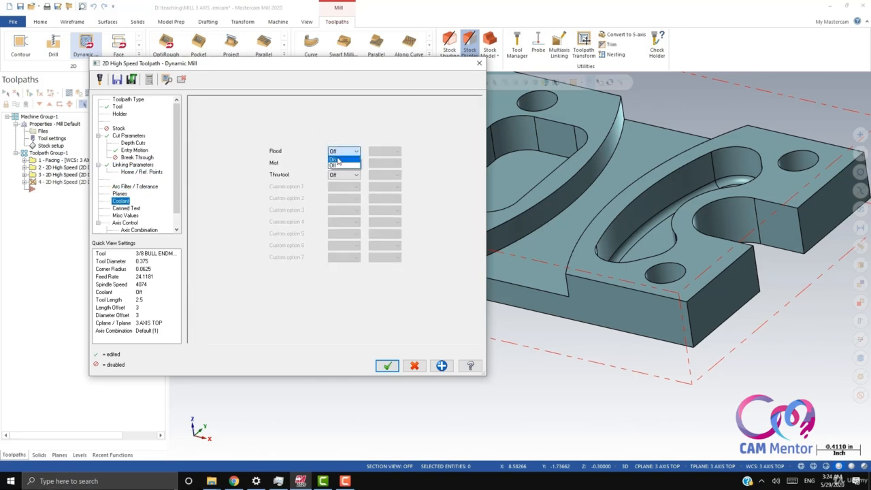
click(339, 160)
click(387, 367)
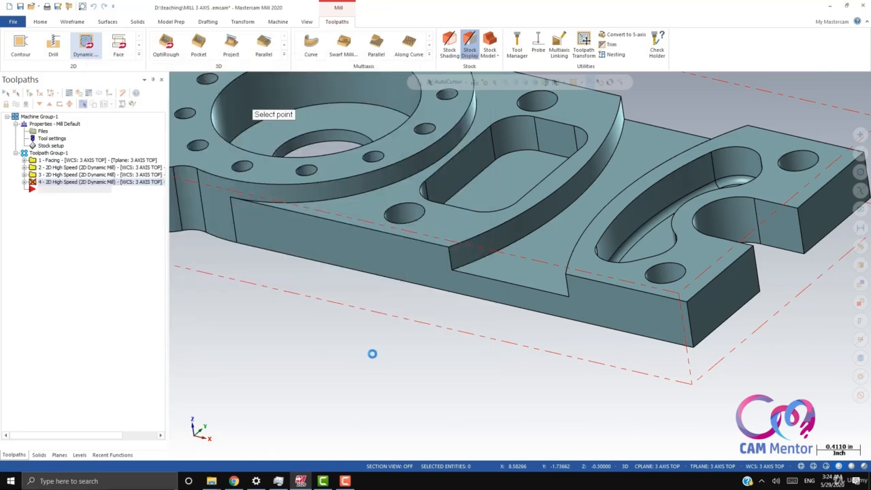
Select all operations in Toolpath Group-1 and play their stock-removal verification in Mastercam Simulator
scroll(463, 307, down, 5)
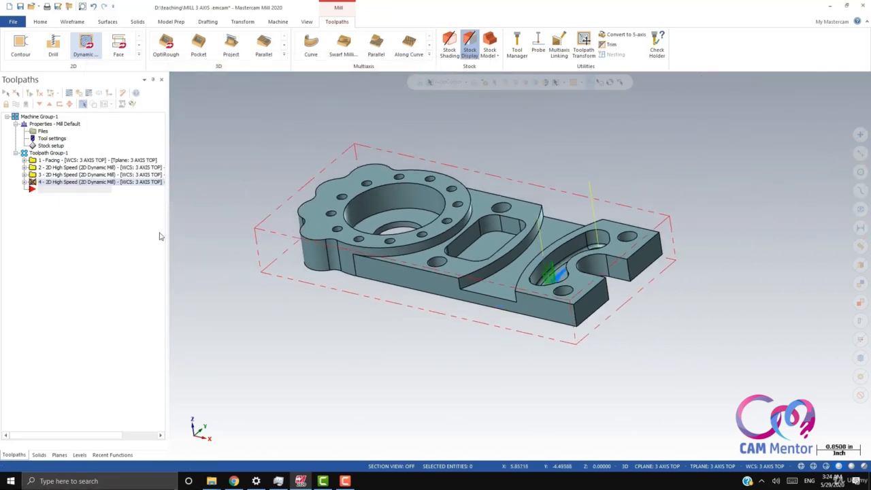
mouse_move(596, 280)
middle_down()
mouse_move(618, 292)
mouse_move(599, 282)
middle_up()
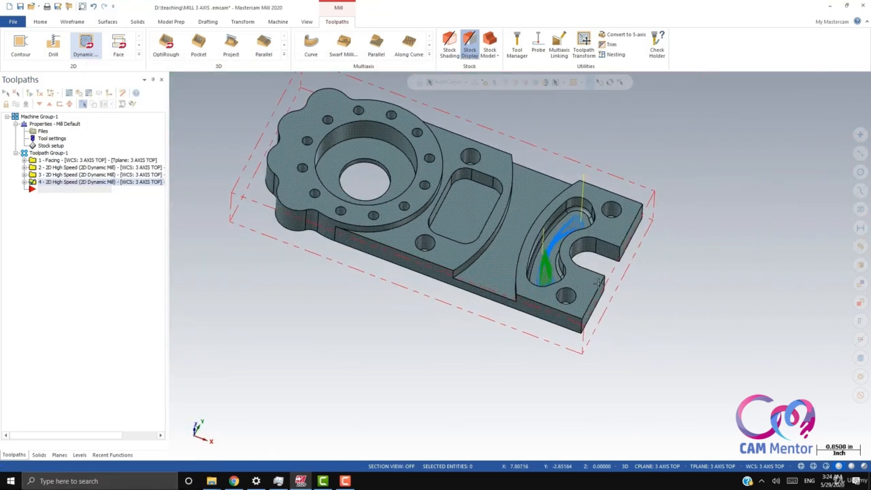
scroll(598, 282, up, 3)
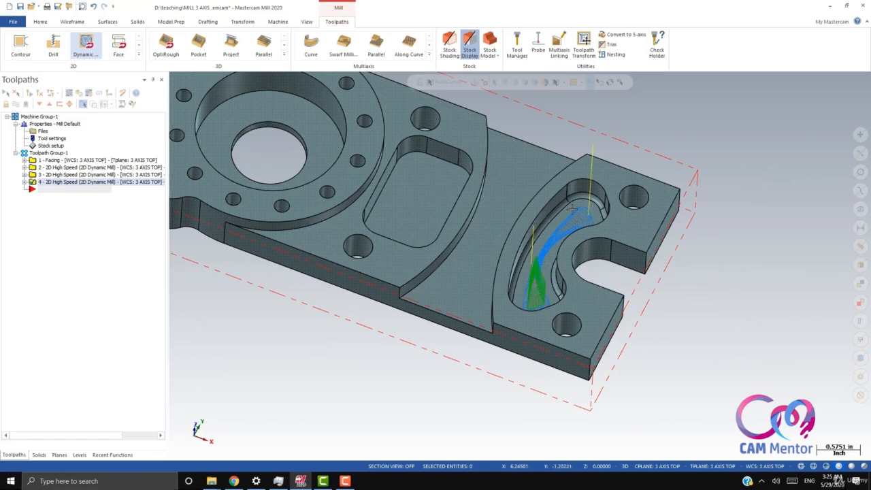
scroll(528, 232, down, 2)
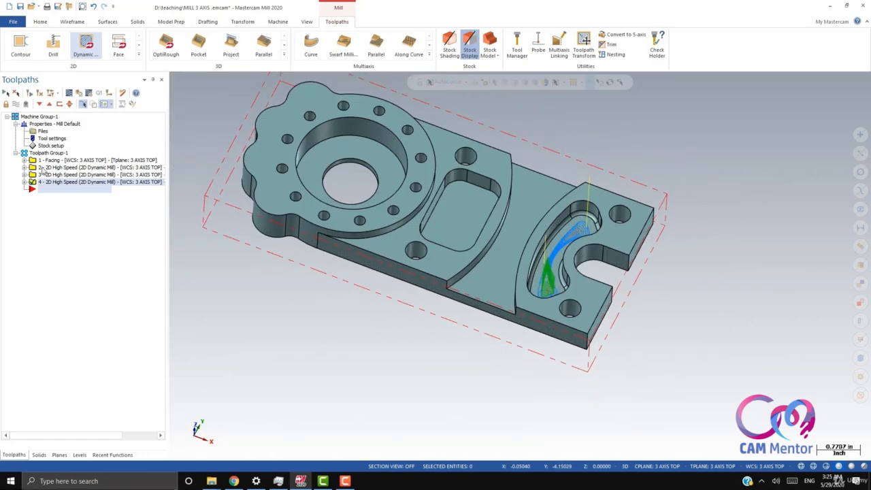
click(44, 153)
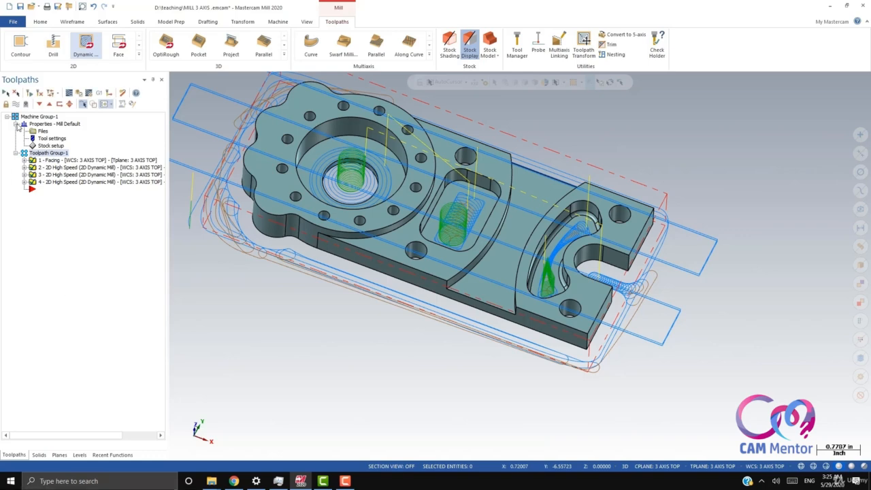
click(79, 94)
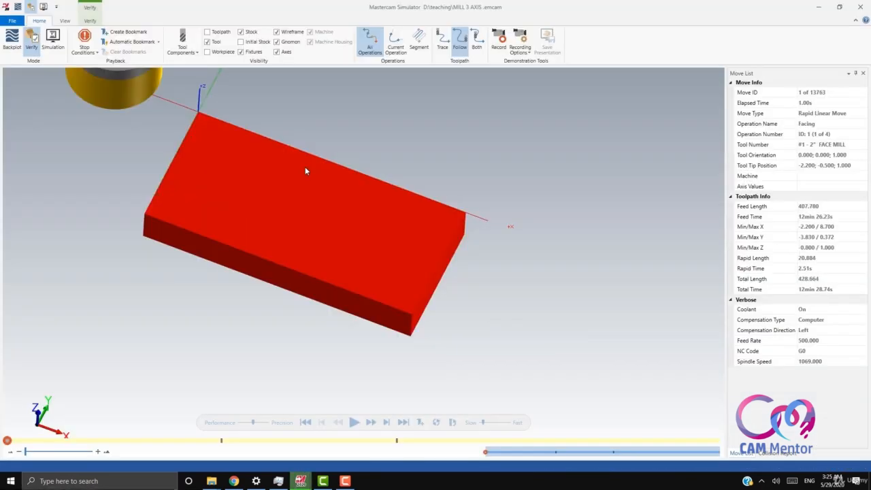
middle_drag(466, 288, 453, 274)
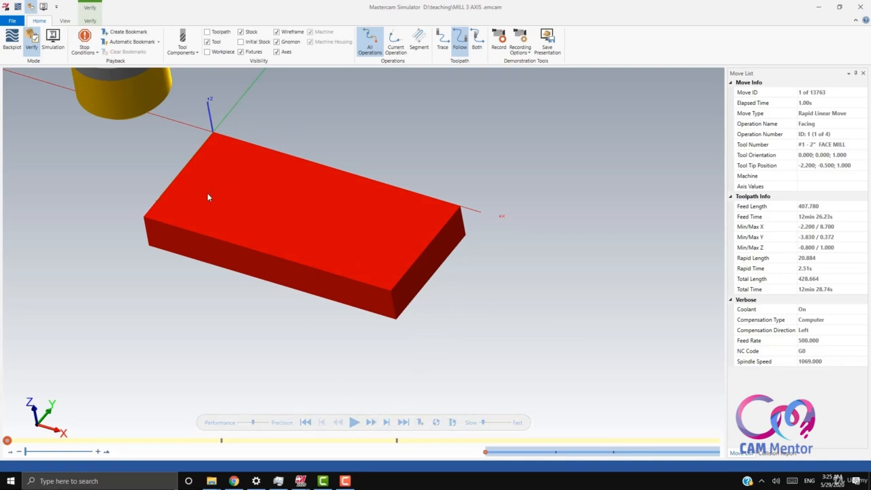
click(354, 422)
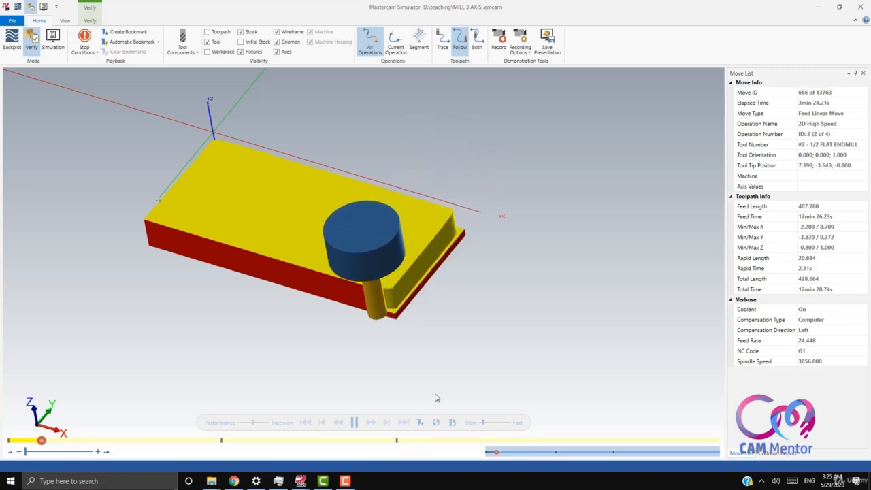
Adjust the verification playback speed and examine the outer profile and open end slot being roughed
drag(484, 423, 488, 424)
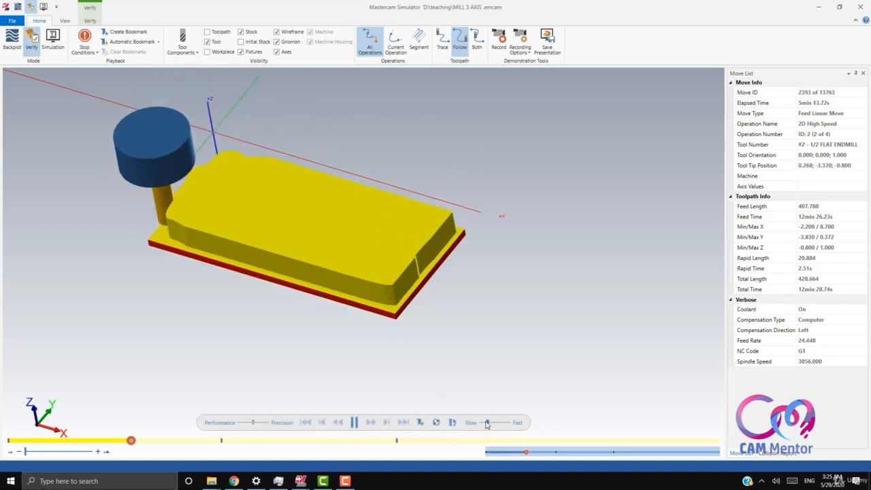
drag(485, 423, 483, 424)
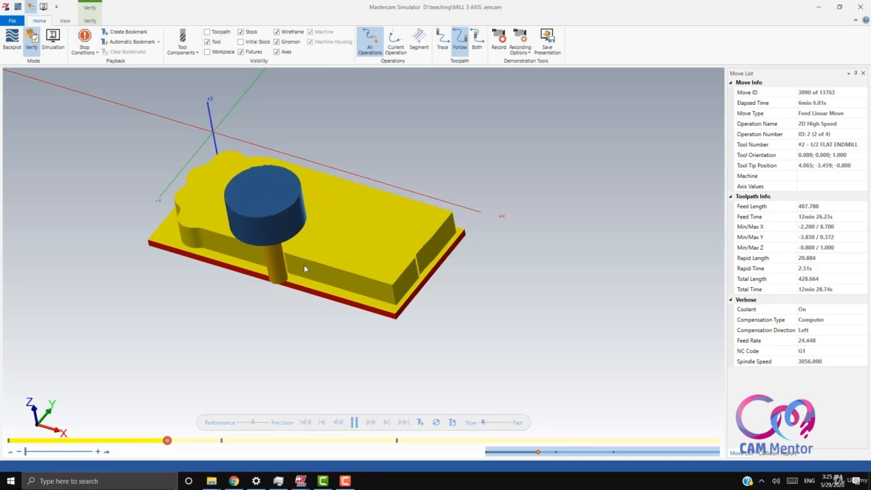
middle_drag(304, 264, 394, 317)
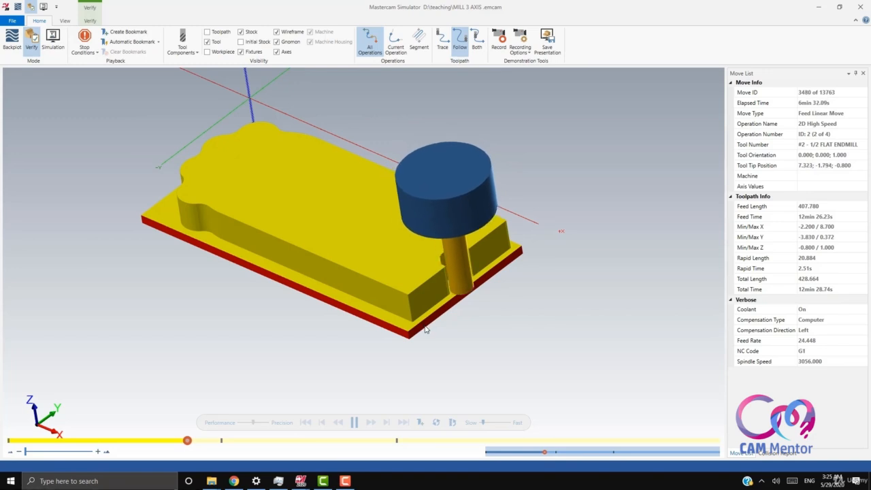
scroll(441, 278, up, 1)
scroll(442, 276, up, 2)
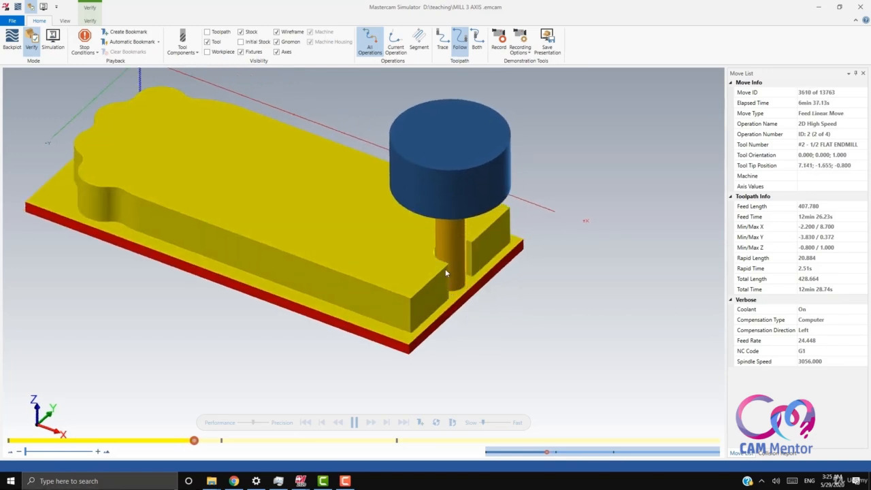
scroll(445, 269, up, 2)
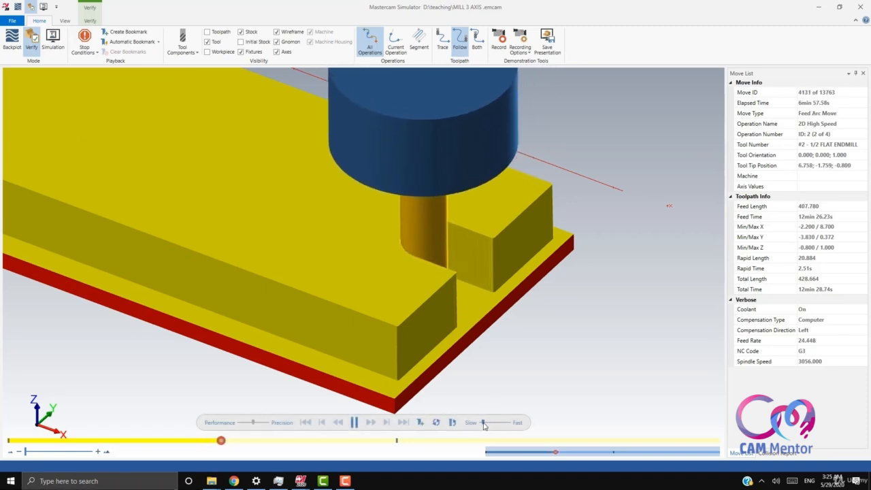
Examine the round pocket's roughing from a closer view as verification continues
scroll(372, 282, down, 3)
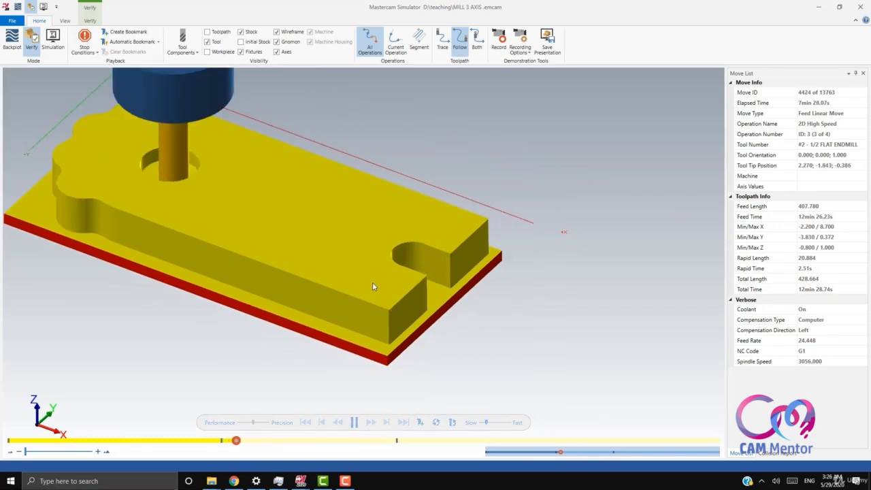
scroll(168, 181, down, 2)
scroll(143, 148, up, 2)
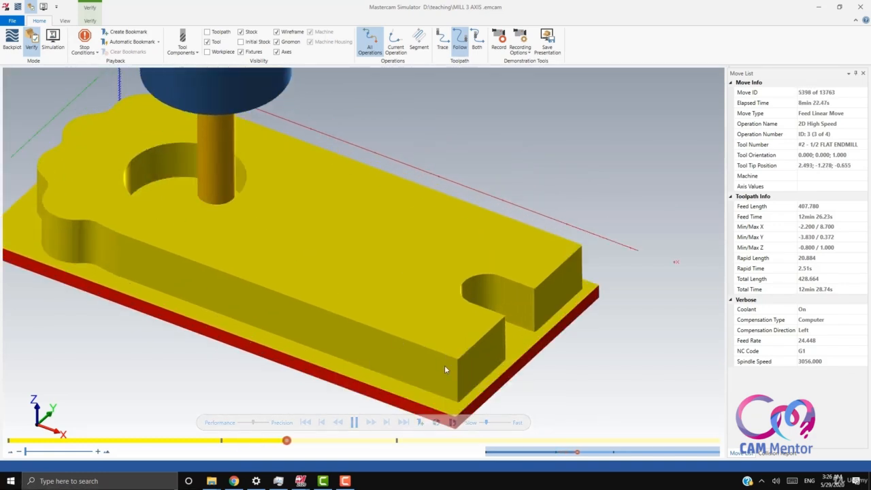
scroll(203, 226, up, 1)
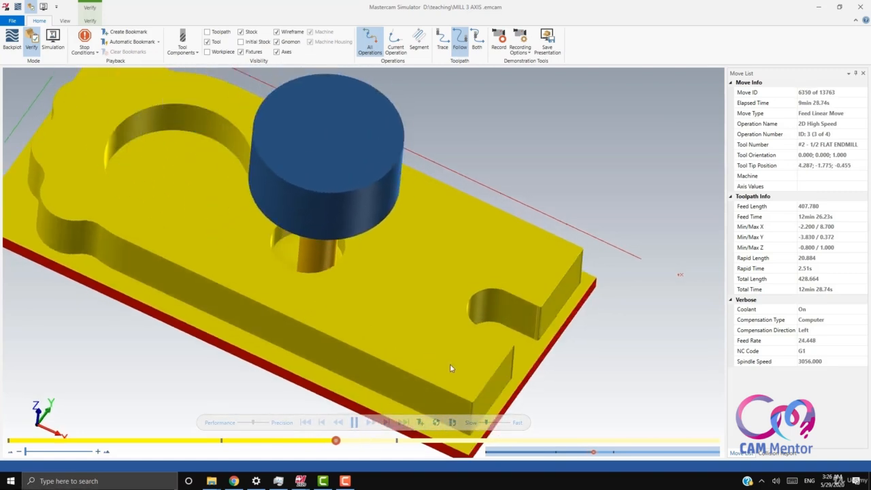
Slow playback to examine the rectangular pocket, speed it up through the curved pocket, and play verification to the end
drag(488, 424, 483, 424)
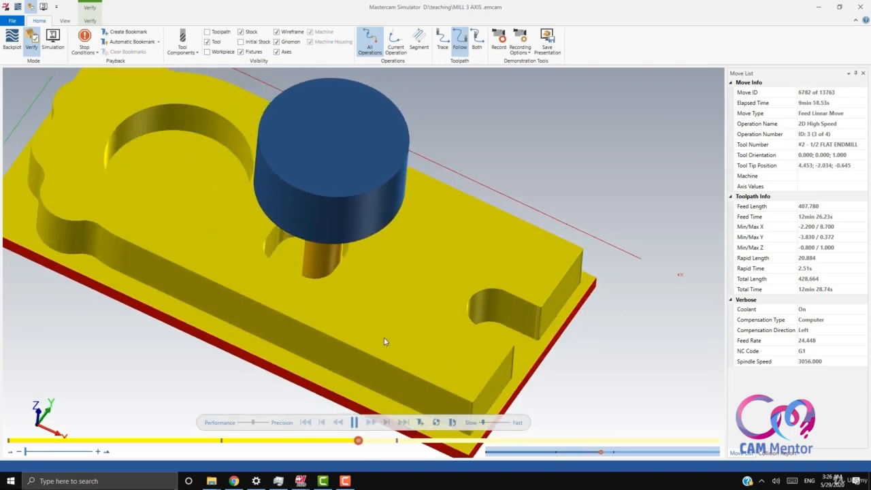
middle_drag(368, 321, 346, 277)
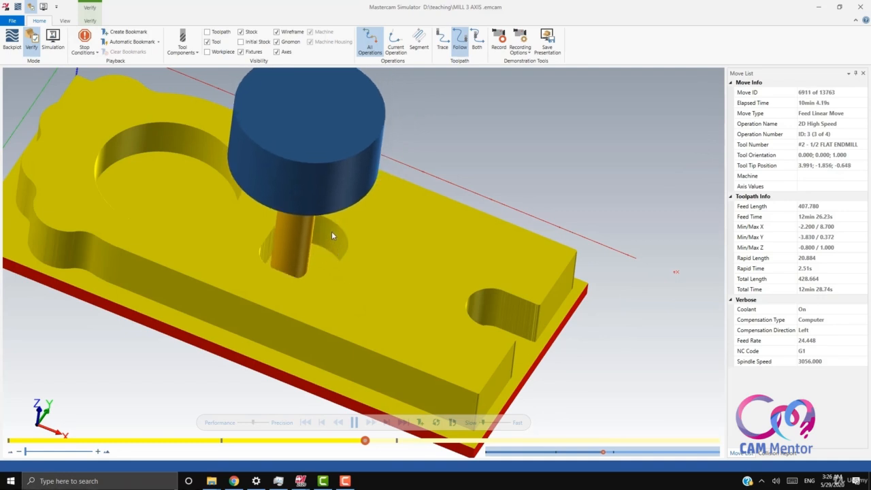
scroll(372, 238, up, 2)
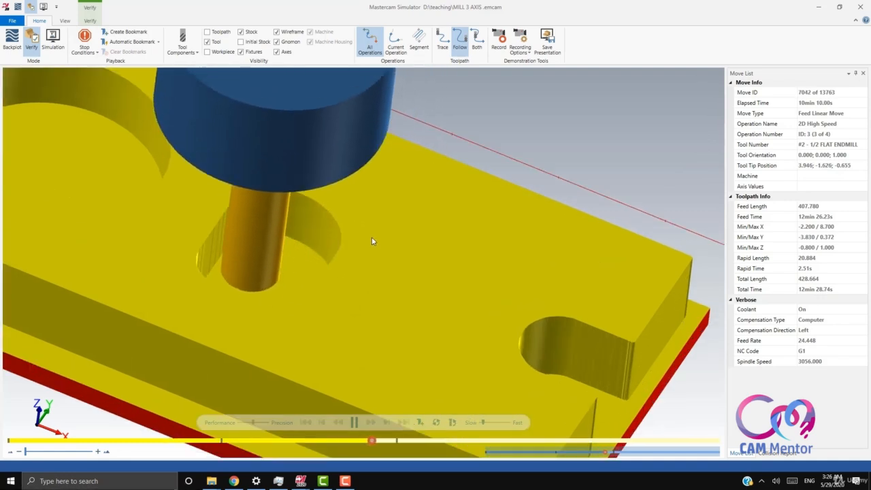
scroll(428, 292, down, 2)
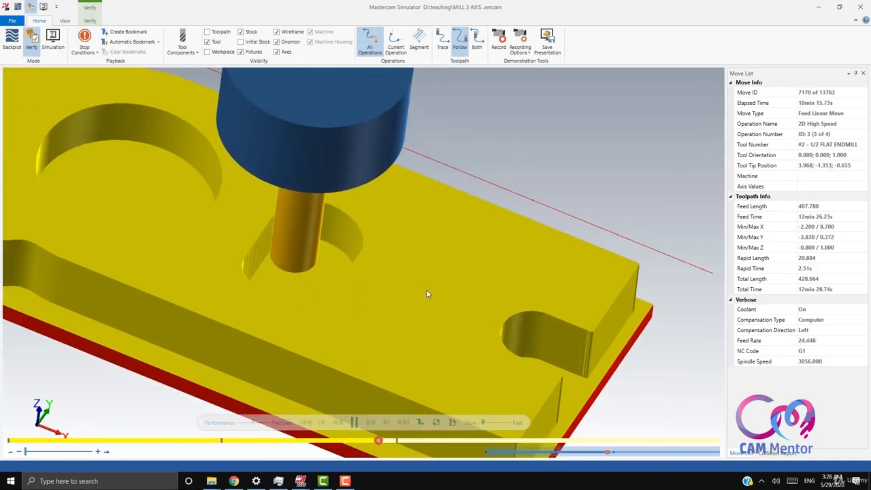
scroll(427, 293, down, 2)
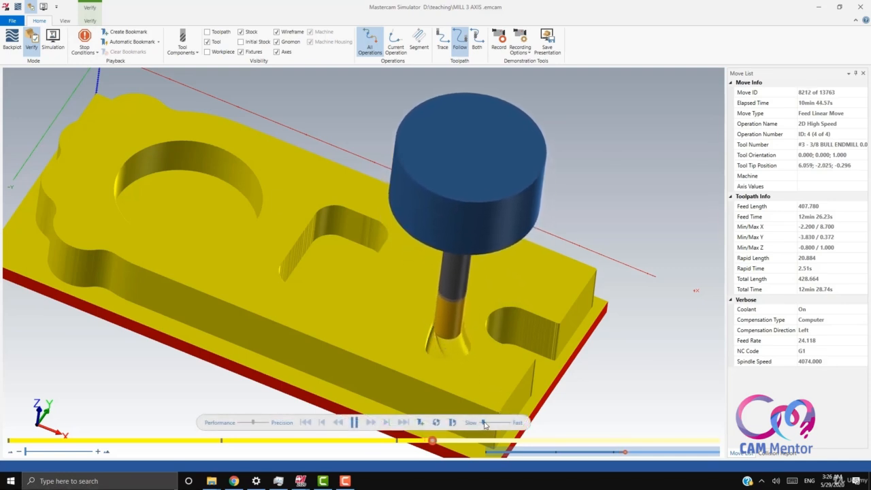
drag(484, 424, 490, 424)
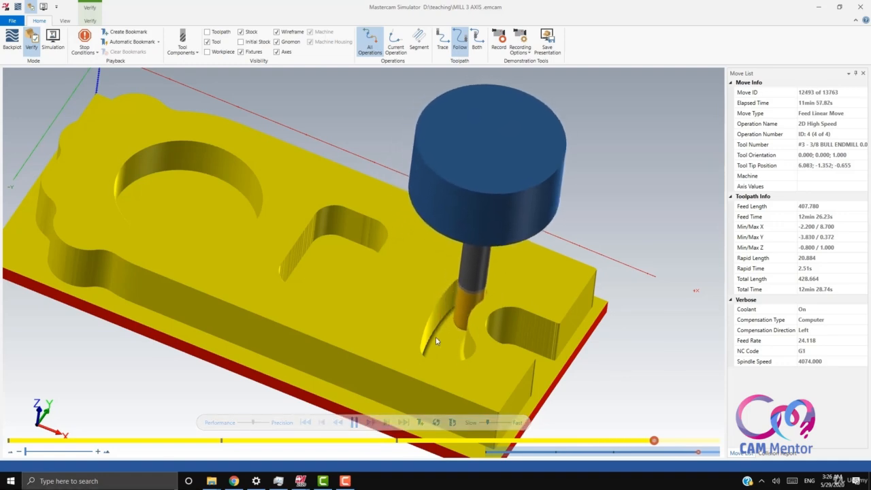
mouse_move(437, 341)
middle_down()
mouse_move(423, 346)
mouse_move(436, 343)
mouse_move(426, 335)
middle_up()
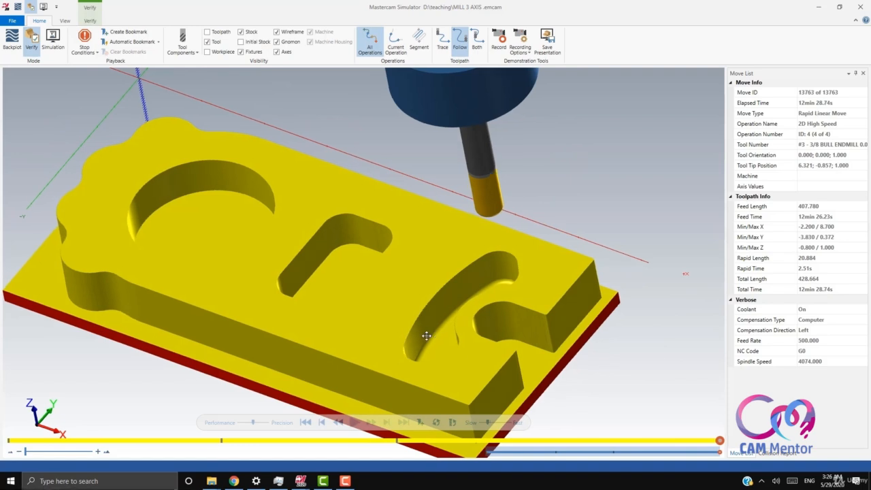
Turn on Color Loop for the verified stock and inspect the machined profile and pockets by operation color
click(89, 22)
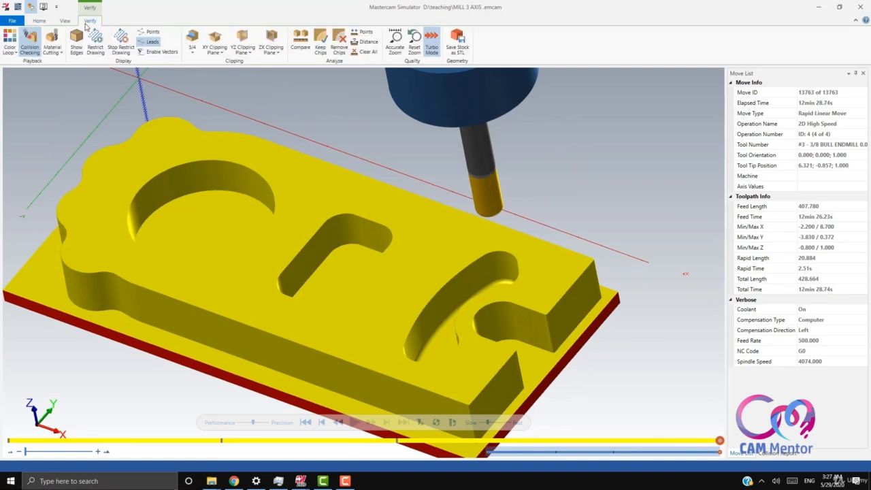
click(14, 35)
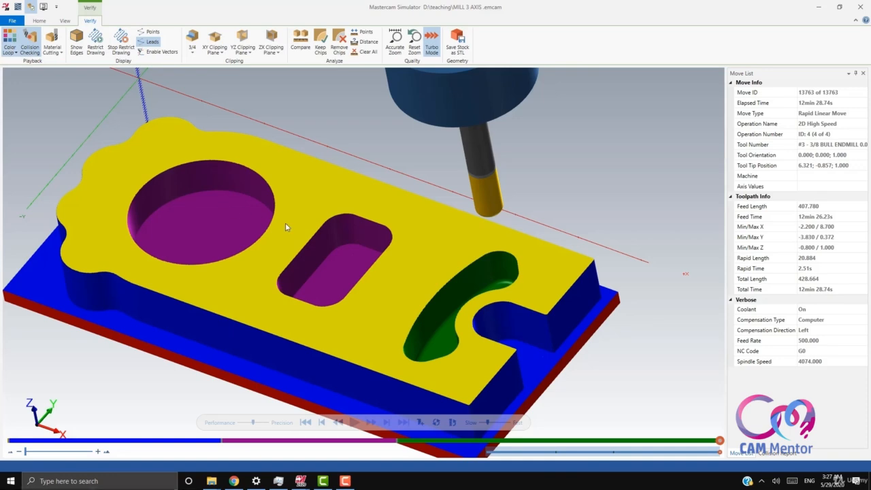
scroll(286, 226, up, 2)
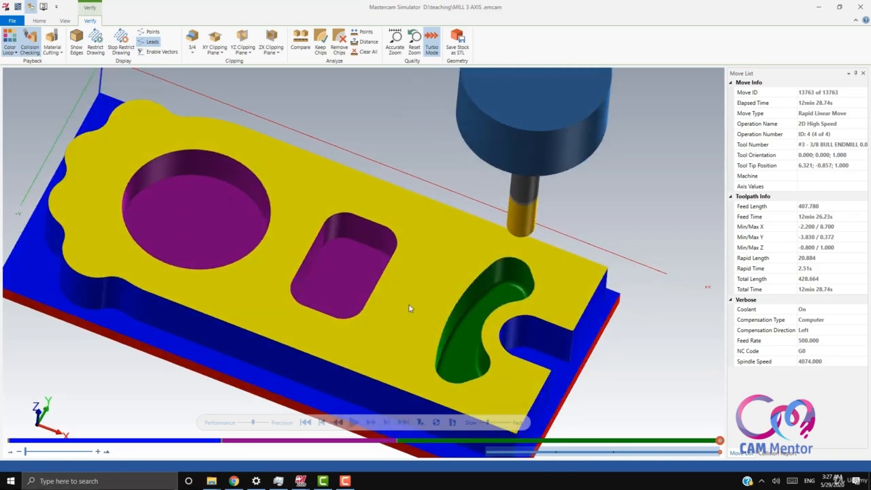
mouse_move(436, 295)
middle_down()
mouse_move(458, 304)
mouse_move(449, 292)
mouse_move(427, 291)
mouse_move(449, 286)
middle_up()
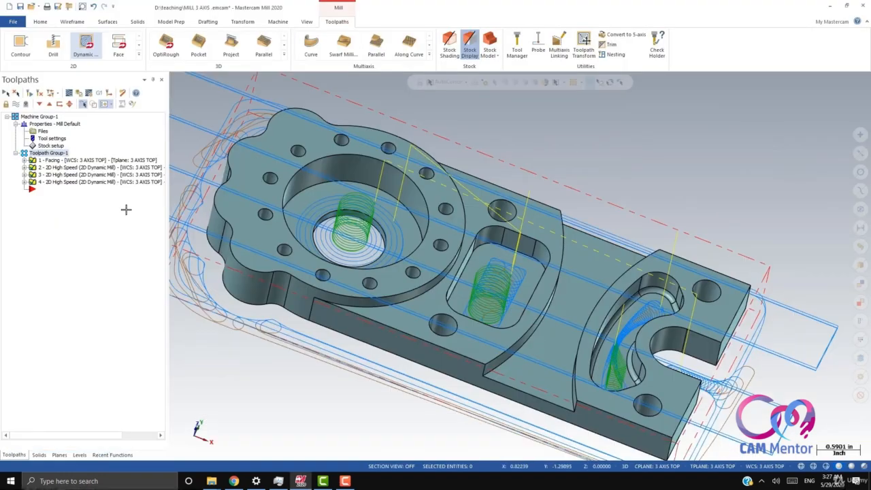
Return to Mastercam, start a new 2D Dynamic Mill toolpath, and chain the part's lower outer edge loop as the machining region
middle_drag(354, 320, 367, 344)
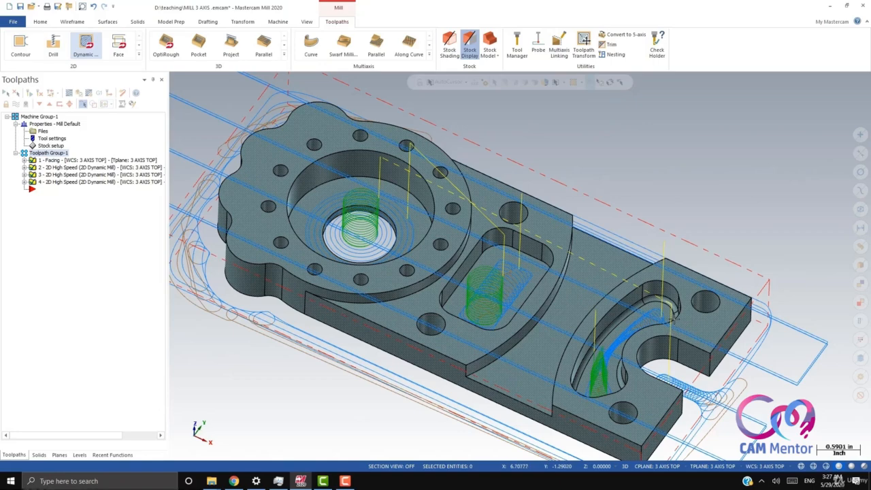
middle_drag(673, 317, 739, 271)
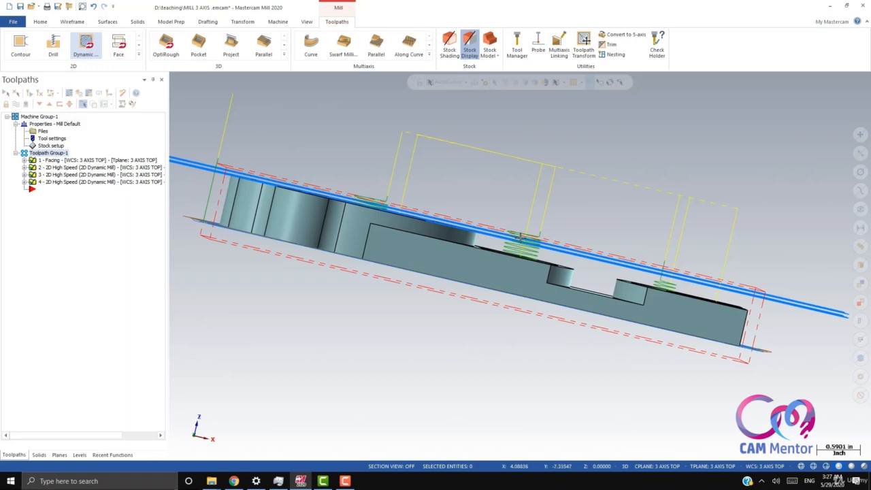
middle_drag(554, 253, 517, 274)
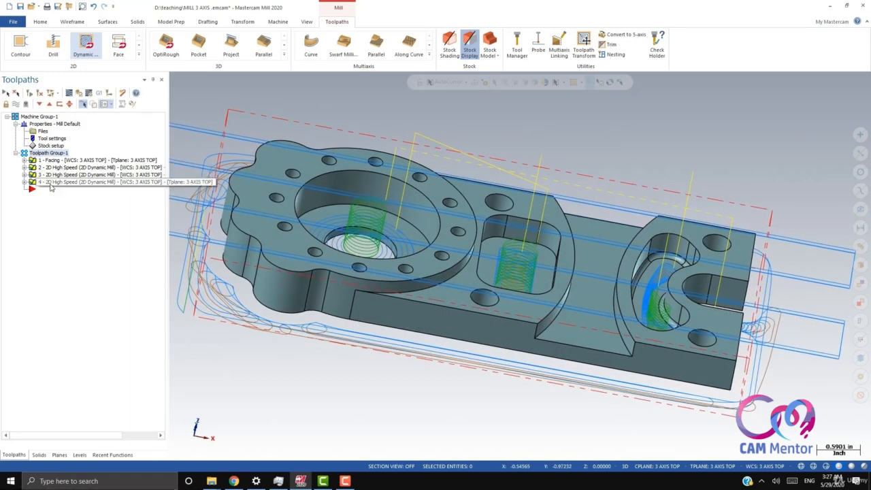
click(84, 47)
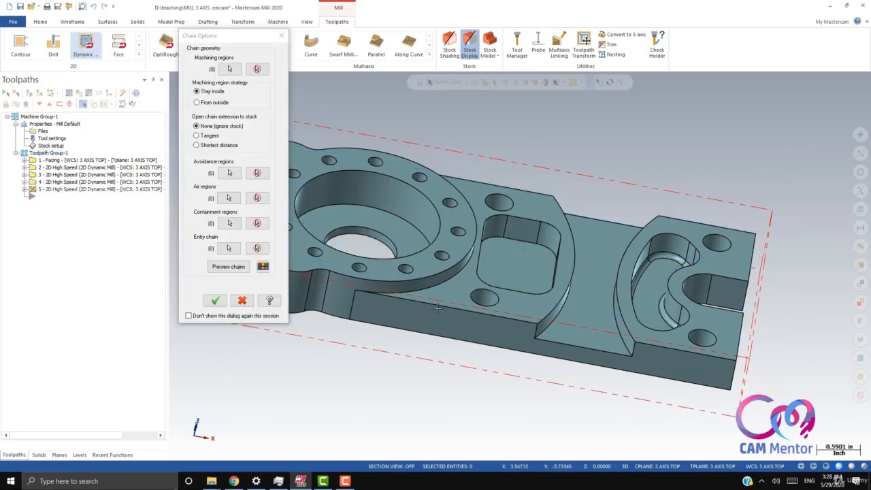
middle_drag(452, 294, 435, 330)
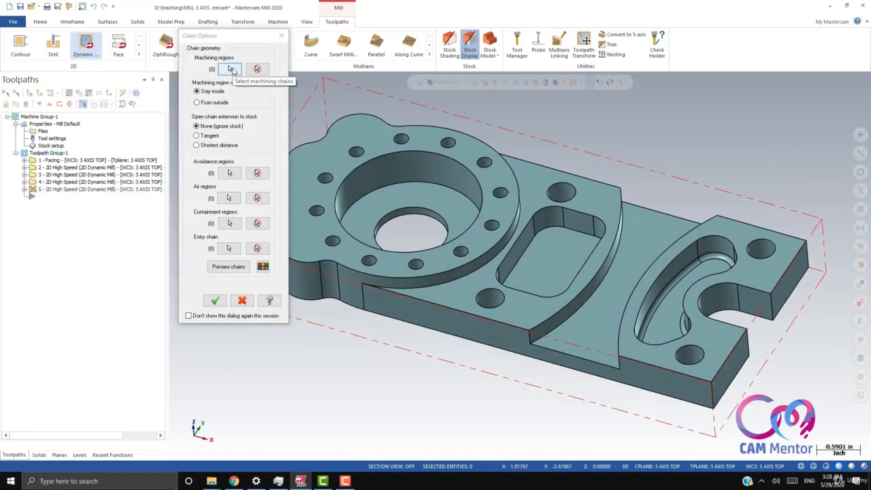
click(230, 69)
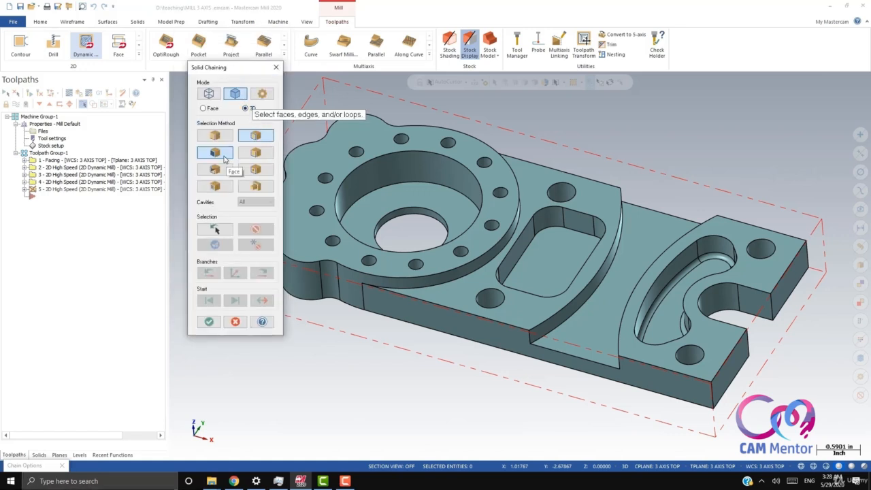
click(684, 408)
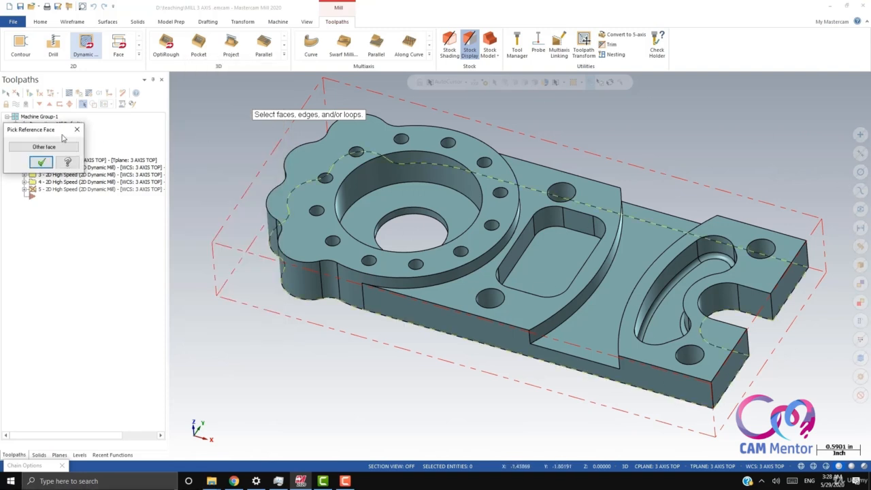
click(42, 163)
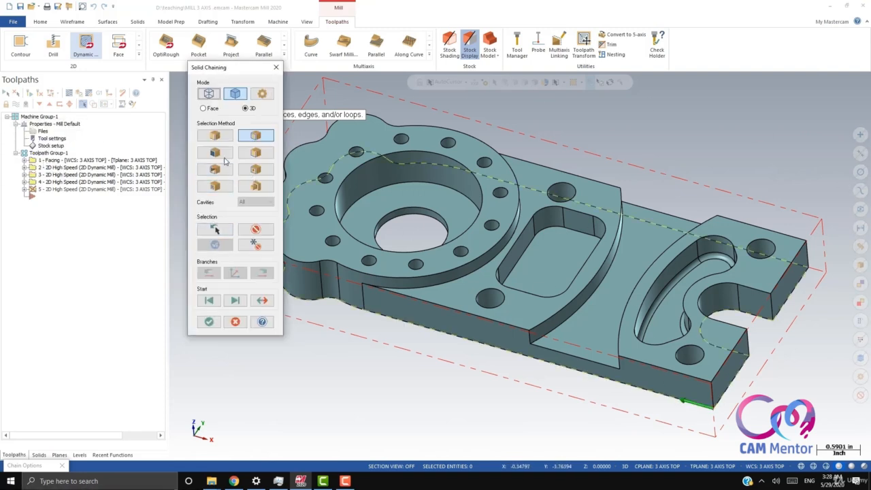
click(209, 322)
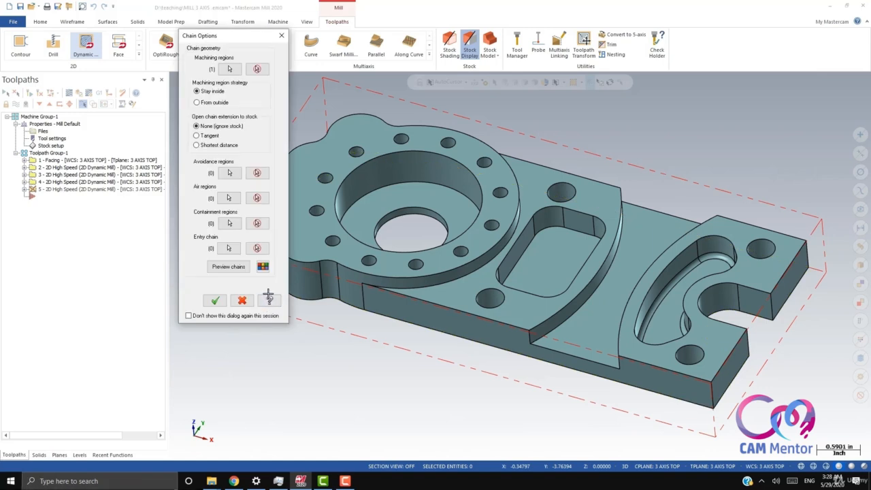
Chain the scalloped round boss's top outer edge as the avoidance region and accept the chains with the From outside strategy
click(230, 174)
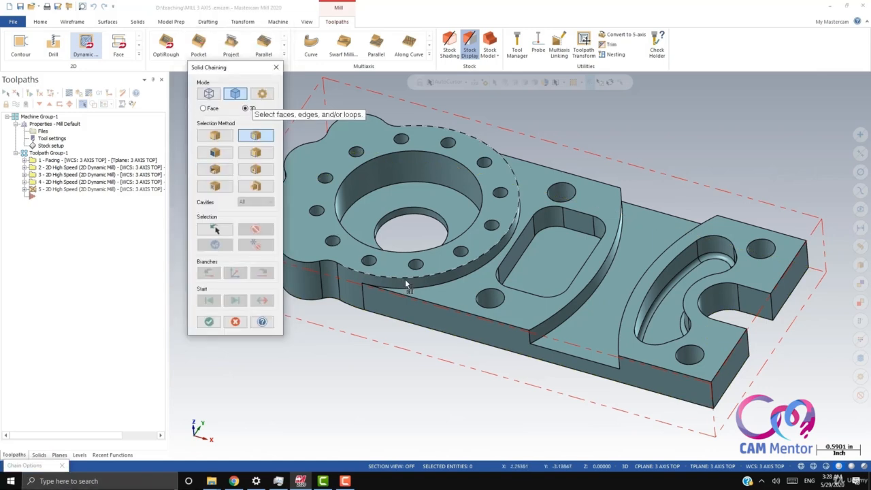
click(486, 145)
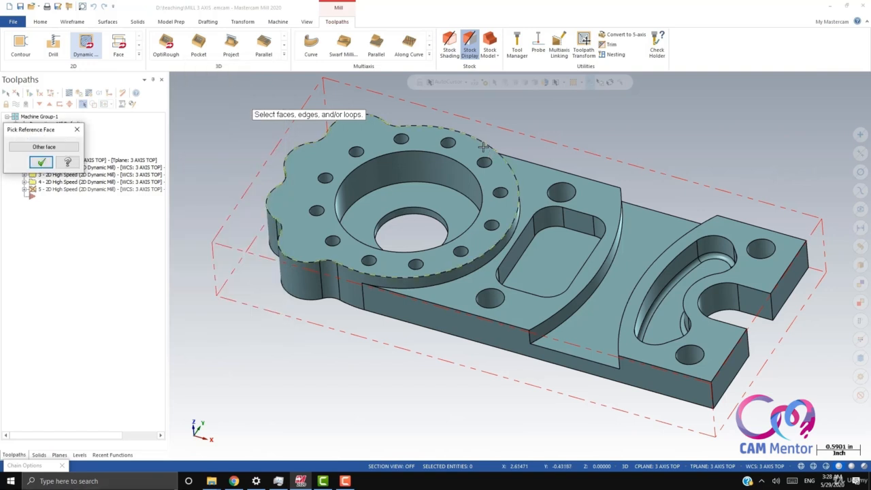
click(41, 162)
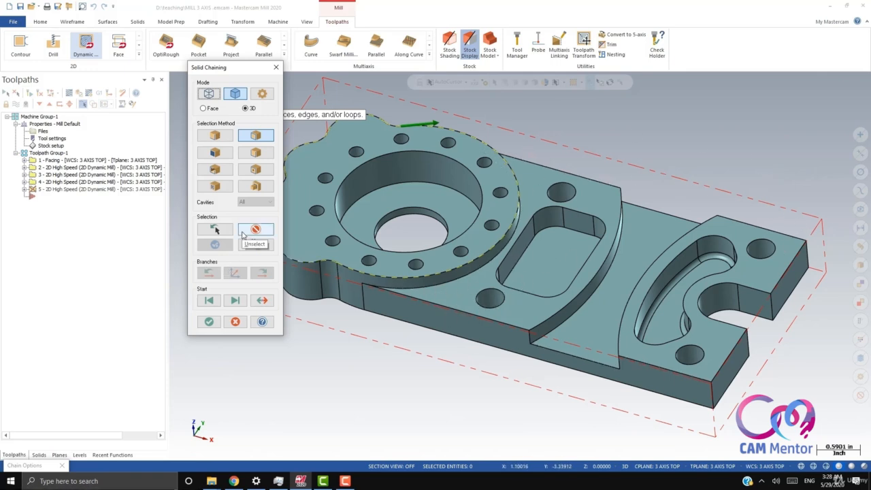
click(209, 322)
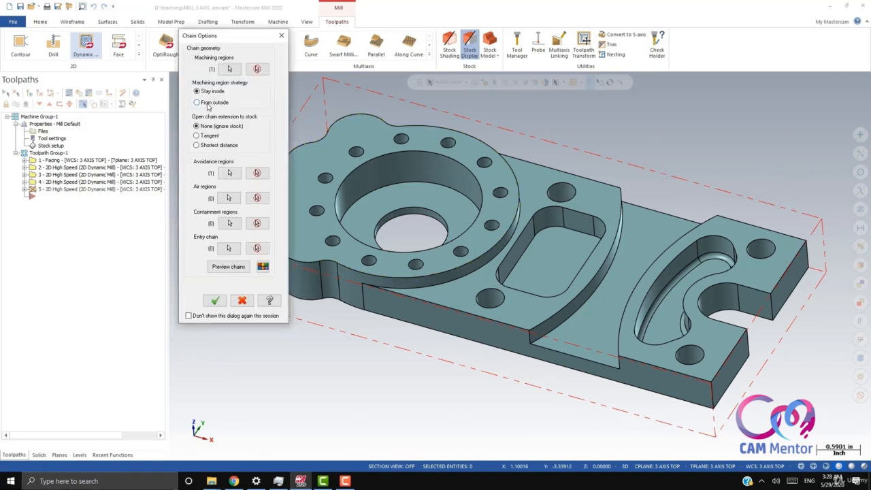
click(216, 301)
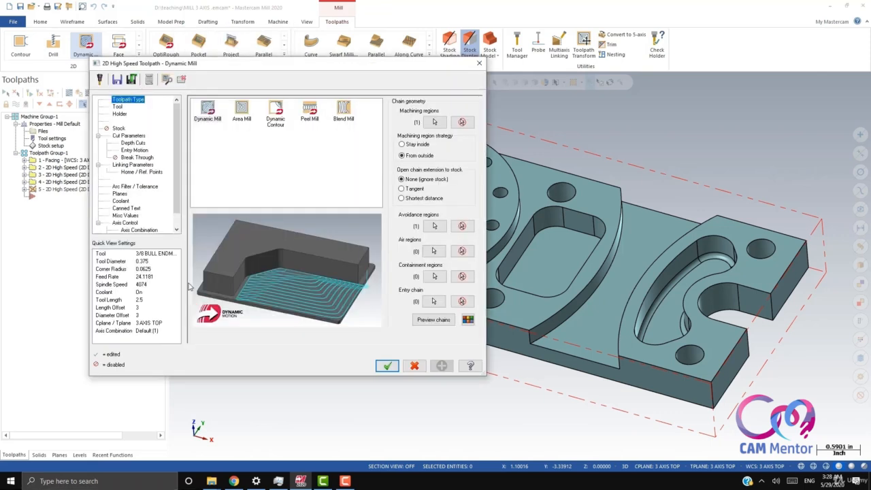
Choose tool 2, the 1/2 flat endmill, for the new Dynamic Mill toolpath
click(117, 107)
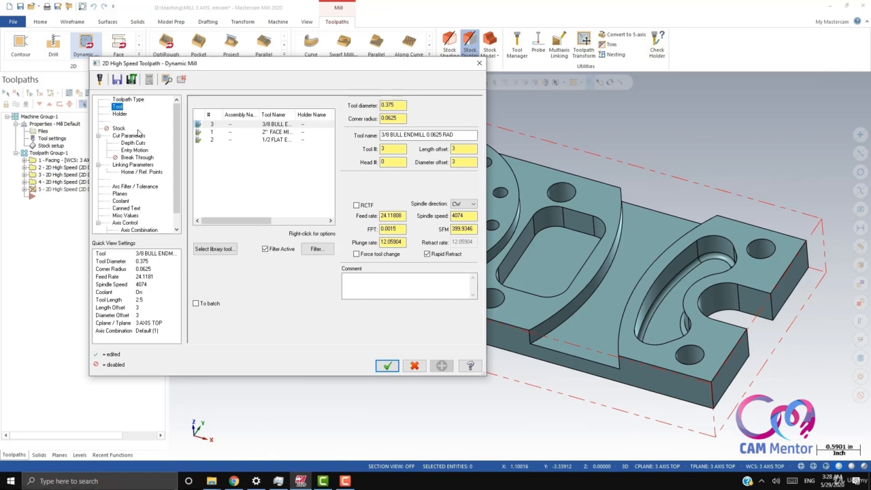
click(216, 139)
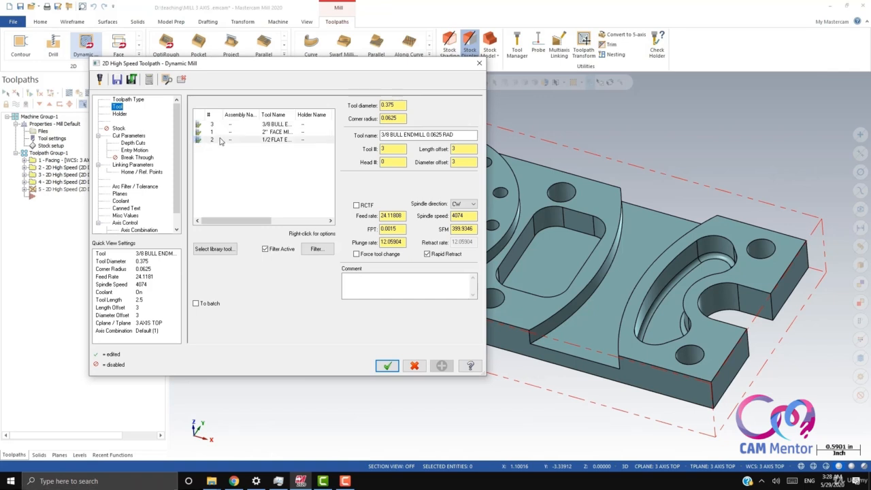
Set the stepover to 20% and enable depth cuts with a max rough step of 1
click(120, 114)
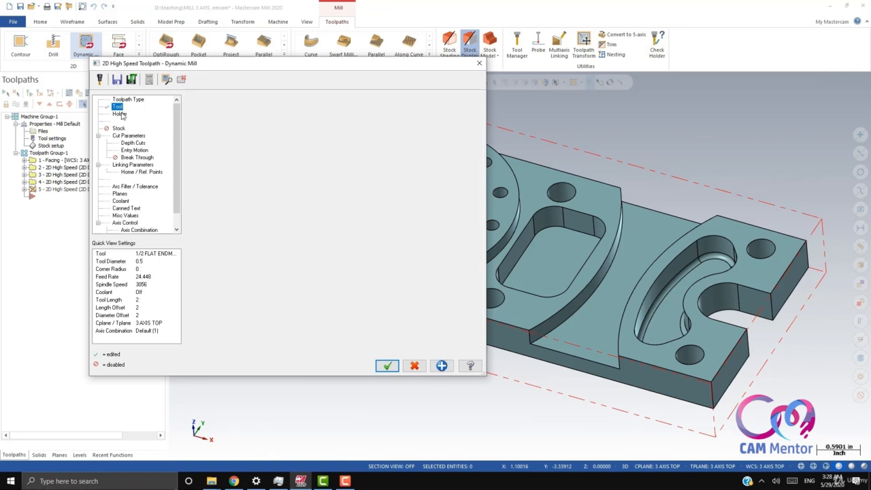
click(128, 136)
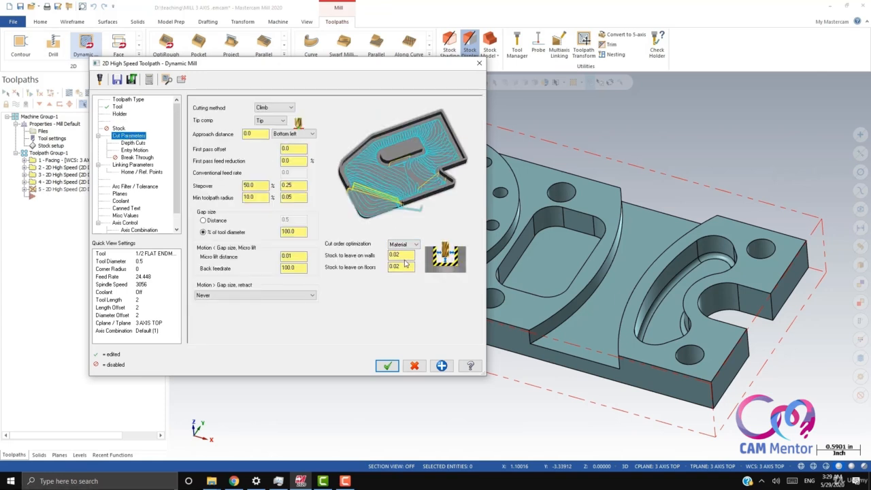
click(259, 187)
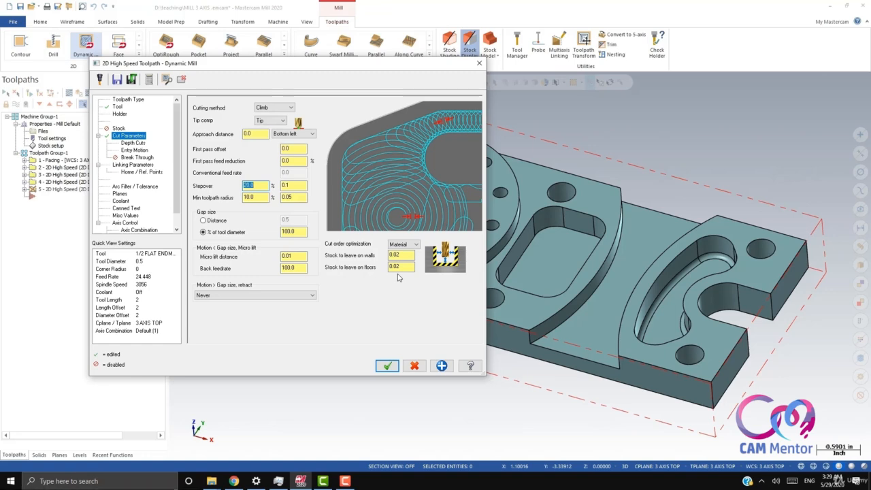
click(127, 144)
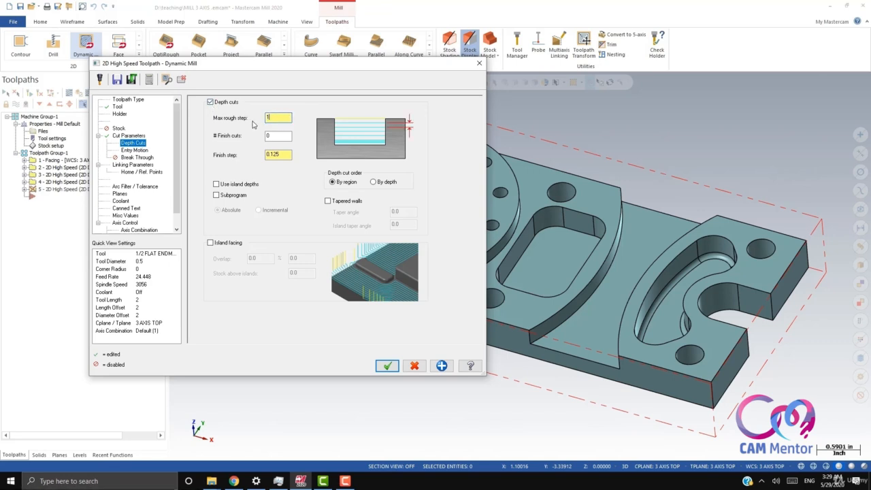
Set the depth to -0.3 and the top of stock to -0.1 by picking points on the round boss
click(132, 164)
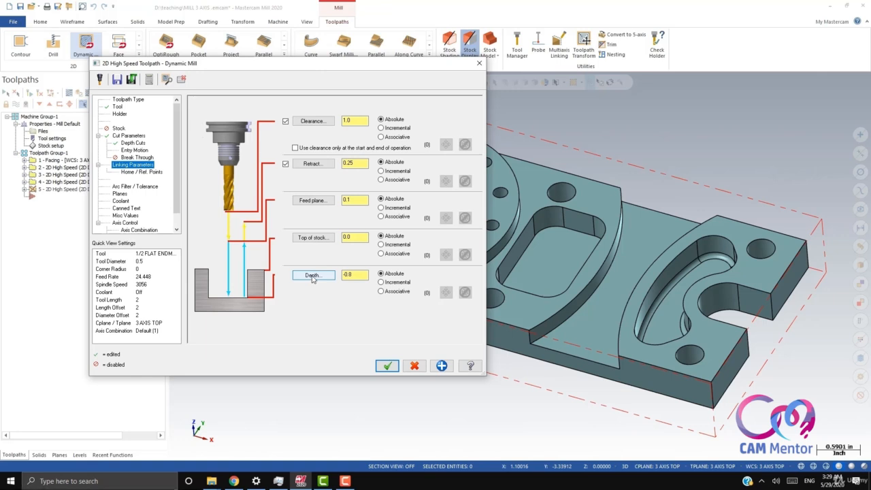
click(312, 277)
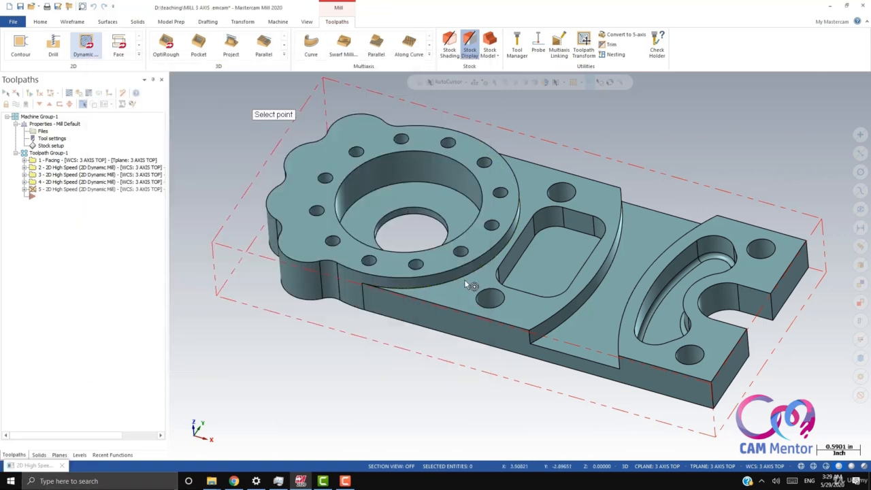
click(468, 285)
click(307, 244)
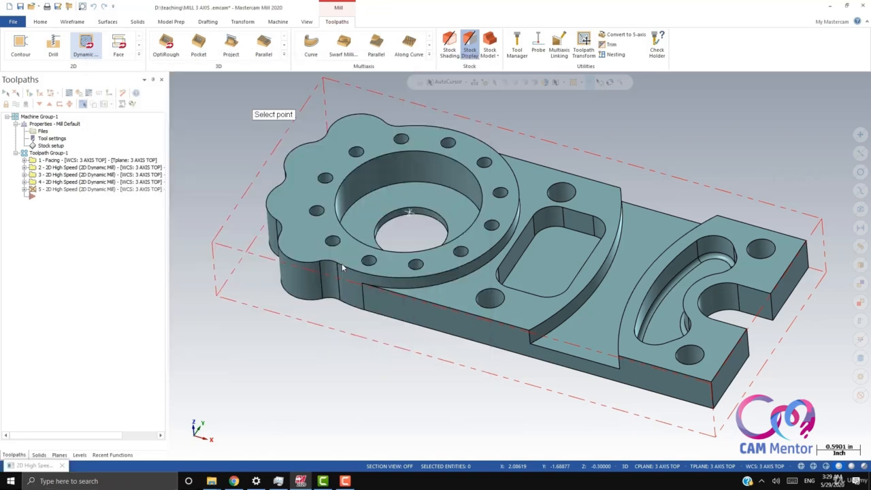
click(427, 272)
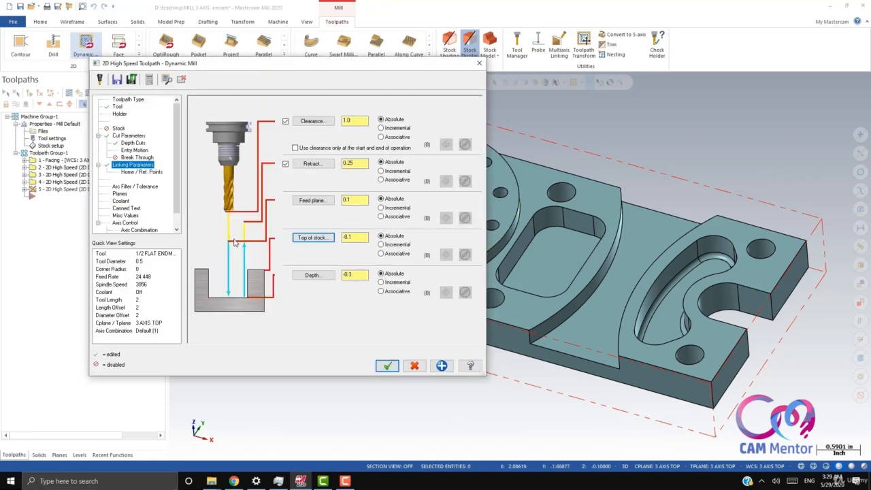
Check the toolpath planes, turn on flood coolant, and generate the Dynamic Mill toolpath
click(121, 194)
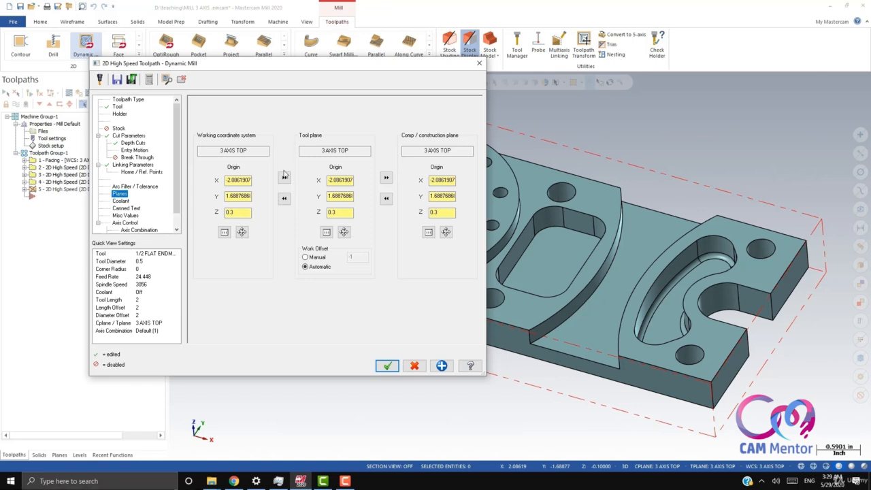
click(120, 201)
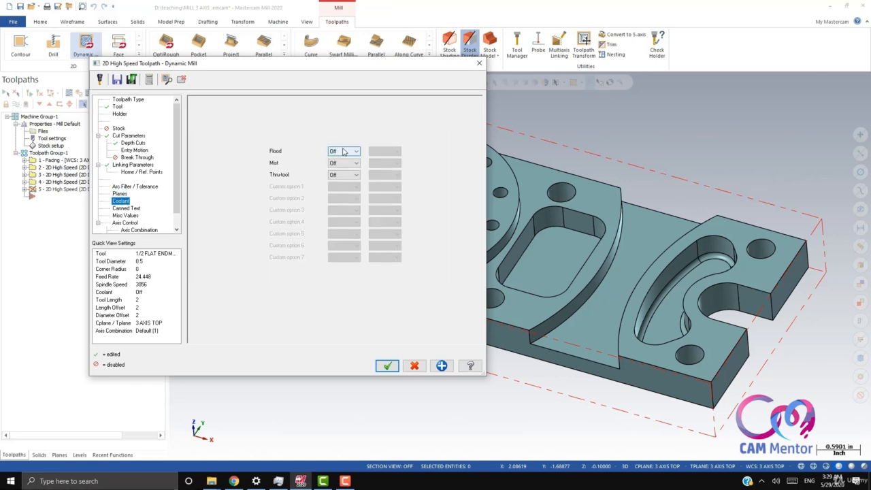
click(344, 151)
click(341, 166)
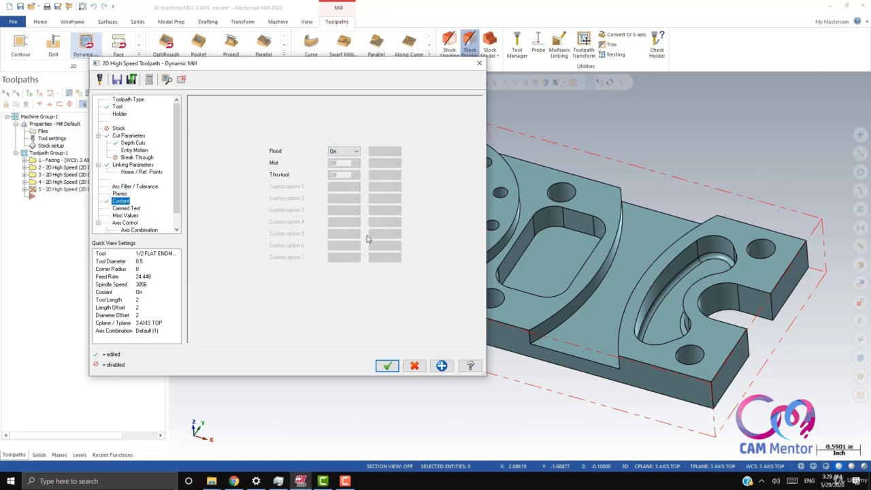
click(387, 366)
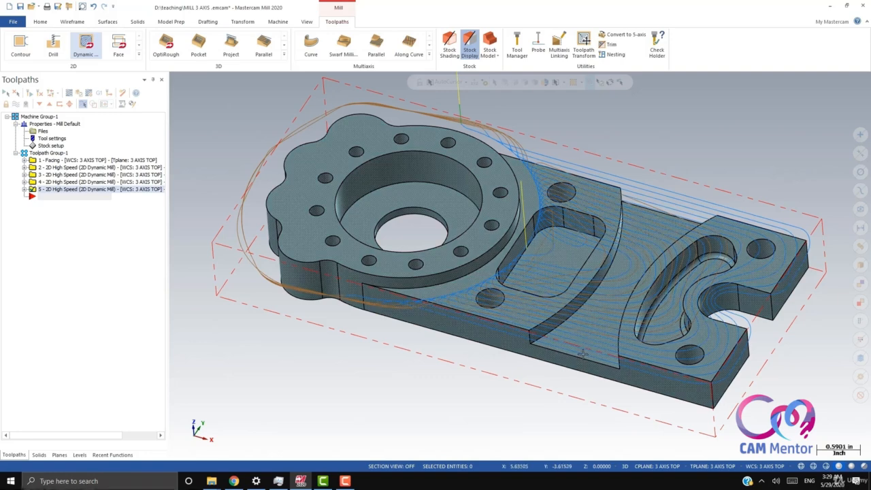
Start a new 2D Dynamic Mill toolpath and chain the upper edge of the boss's central through hole as a Stay inside machining region
middle_drag(583, 353, 590, 314)
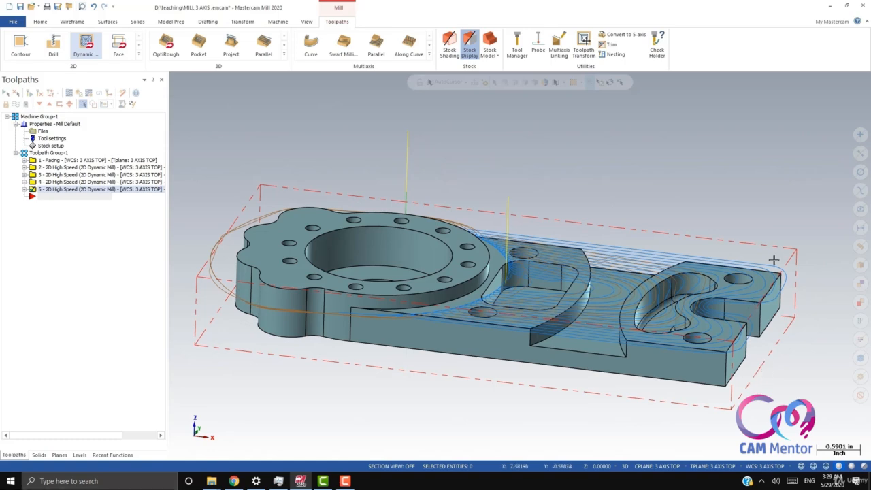
mouse_move(596, 364)
middle_down()
mouse_move(587, 383)
mouse_move(483, 412)
middle_up()
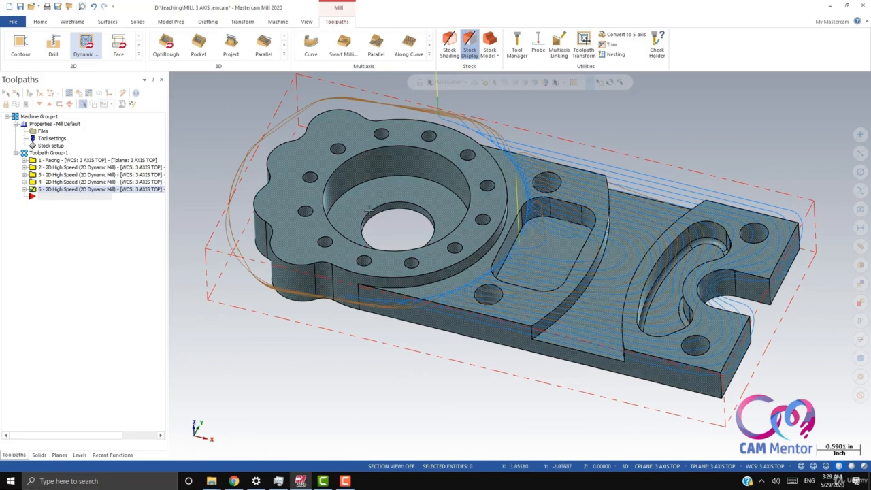
mouse_move(366, 216)
middle_down()
mouse_move(392, 229)
mouse_move(389, 208)
middle_up()
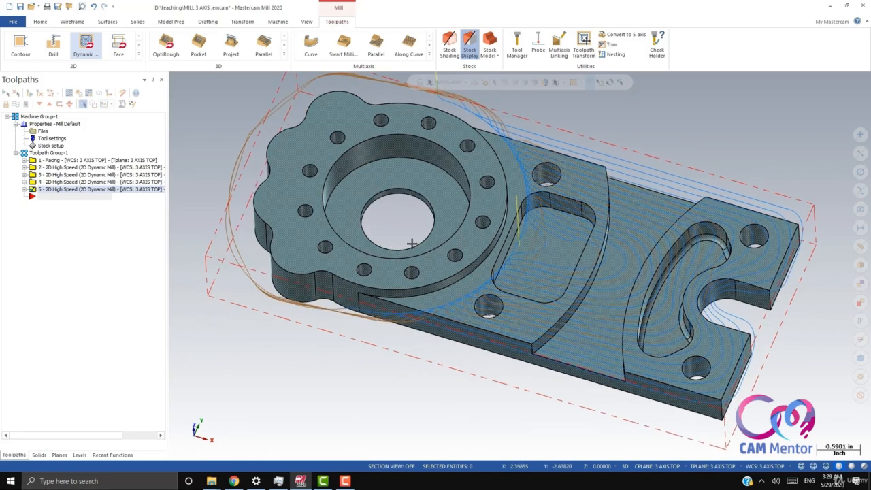
click(86, 45)
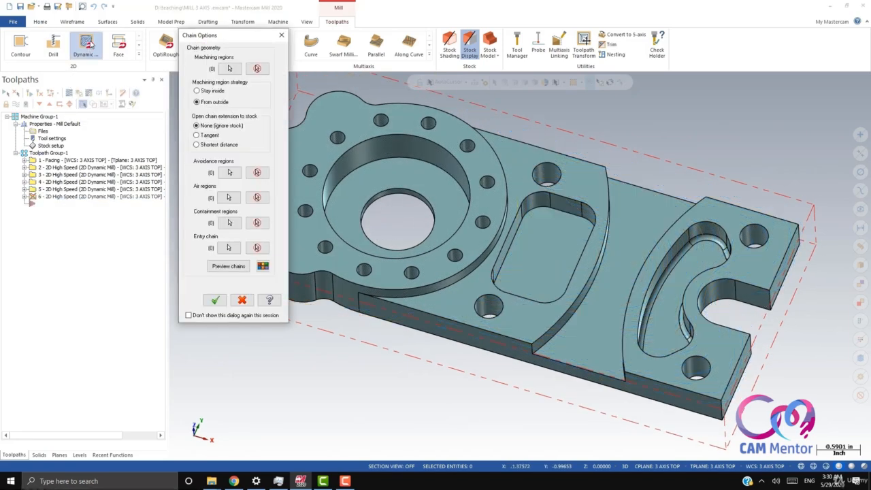
click(229, 68)
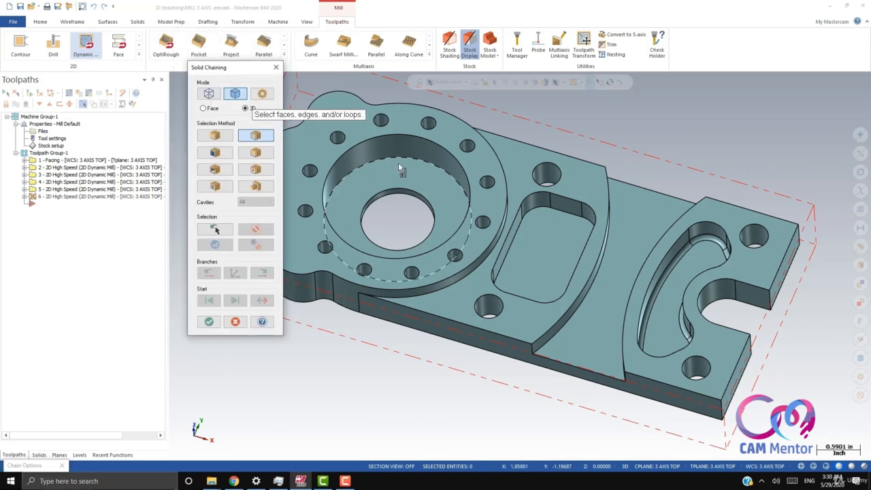
click(416, 196)
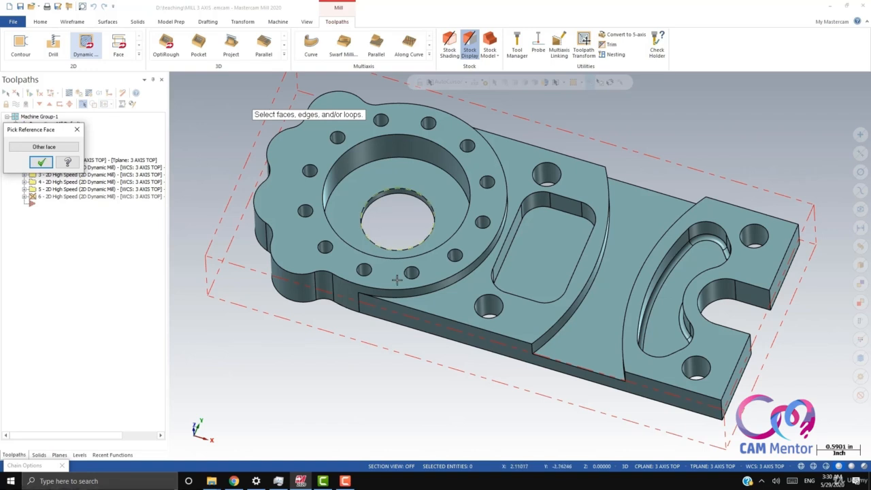
click(41, 162)
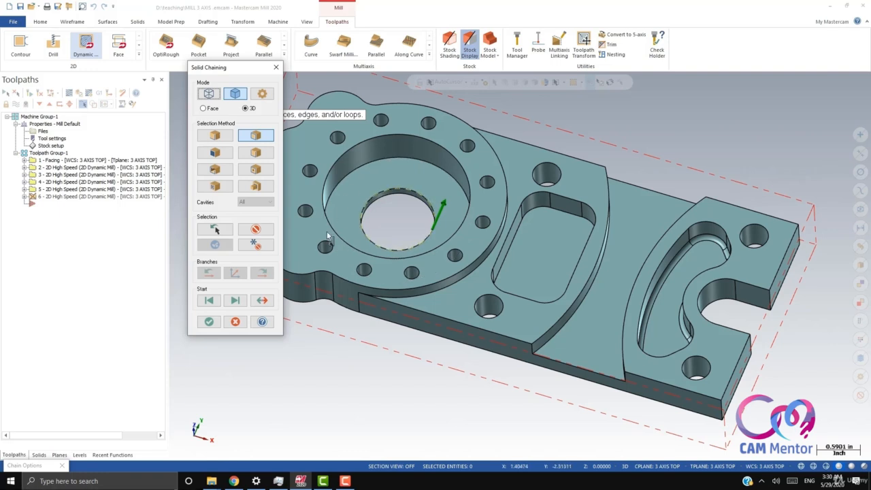
click(208, 322)
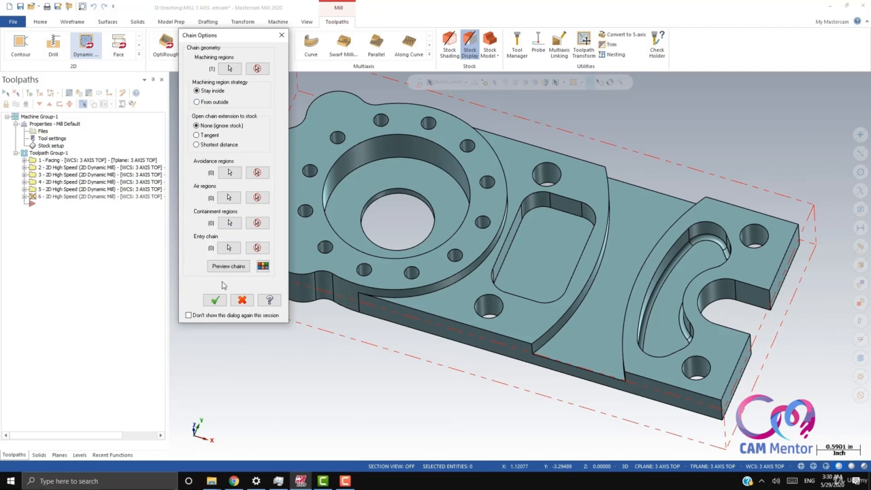
click(215, 300)
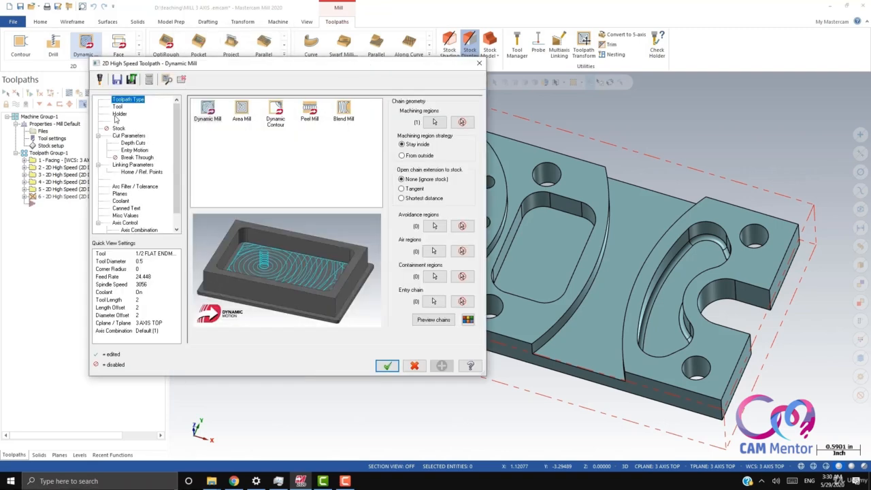
Filter the tool types to flat endmills and choose the 3/8 flat endmill from the Mill_Inch tool library
click(117, 107)
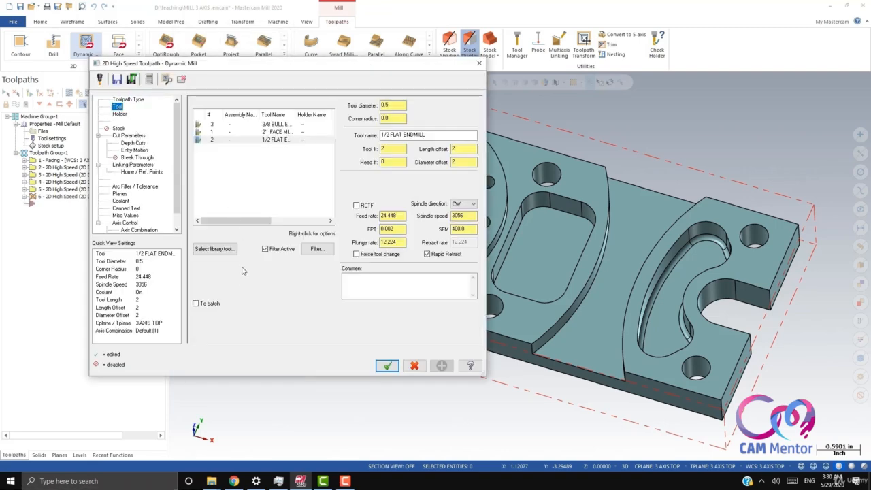
click(317, 250)
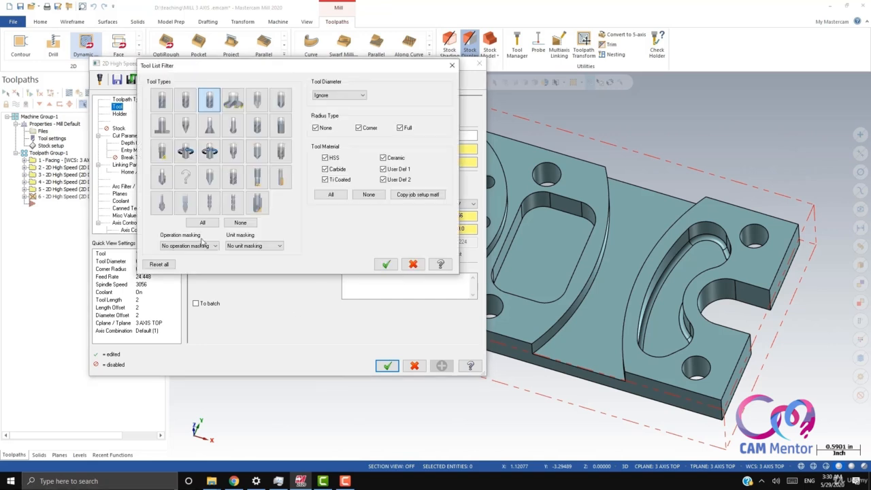
click(161, 102)
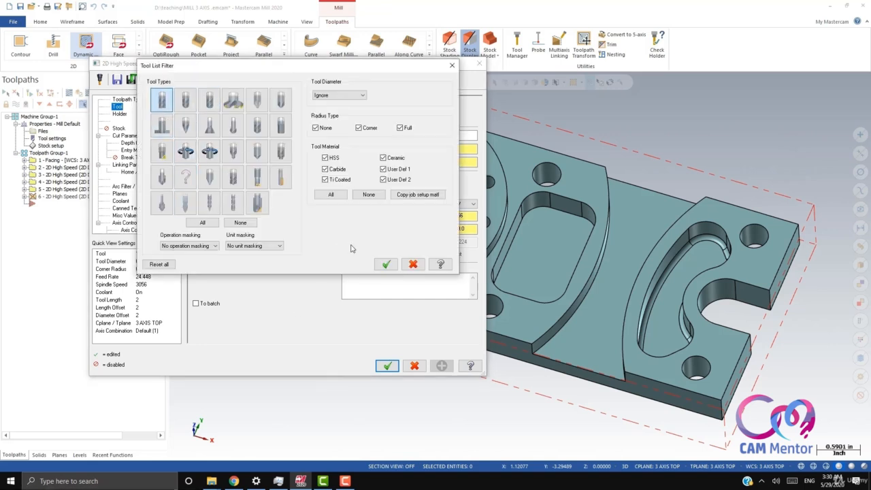
click(386, 264)
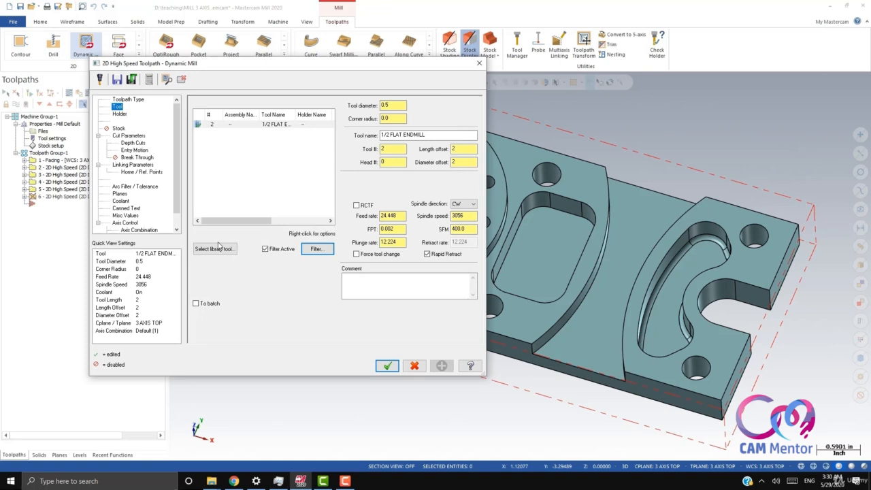
click(205, 251)
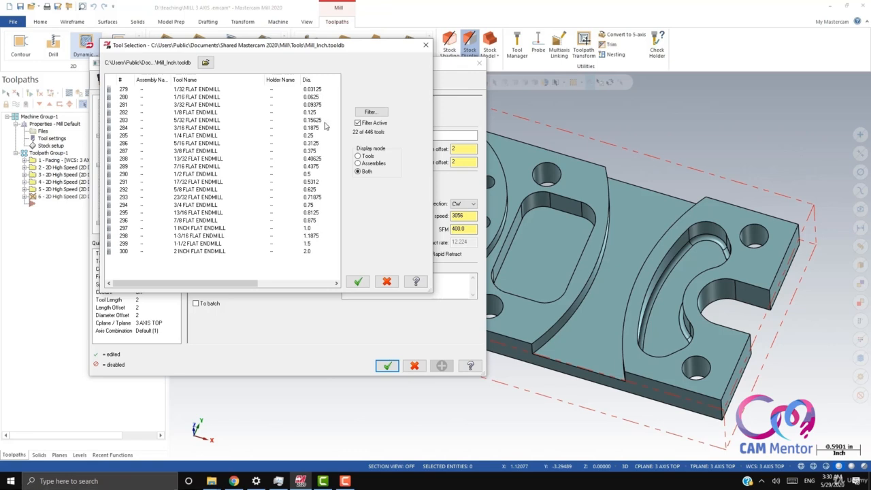
click(311, 152)
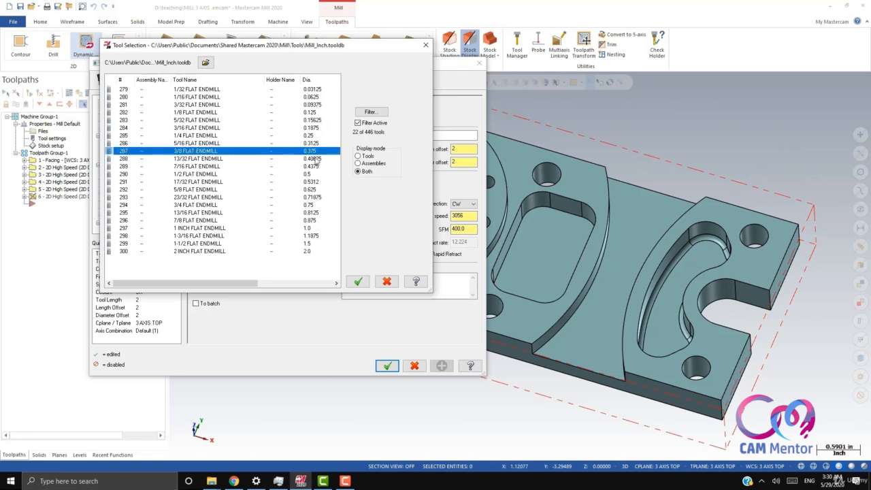
click(358, 282)
Set the stepover to 20% and the stock to leave on floors to 0.00 in the cut parameters
click(128, 136)
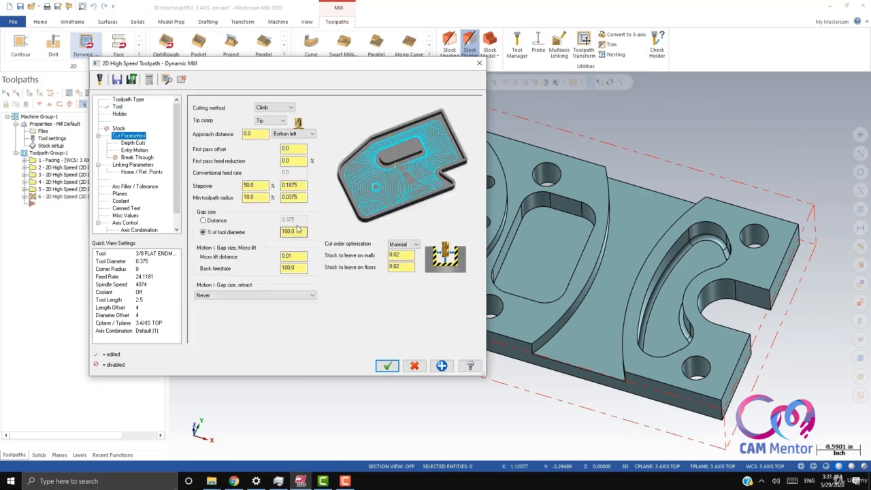
double_click(246, 185)
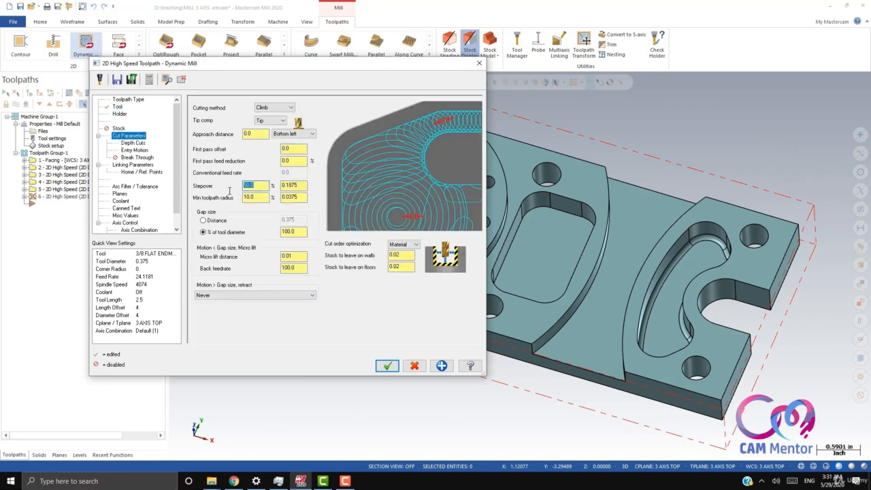
key(Return)
click(401, 266)
click(402, 268)
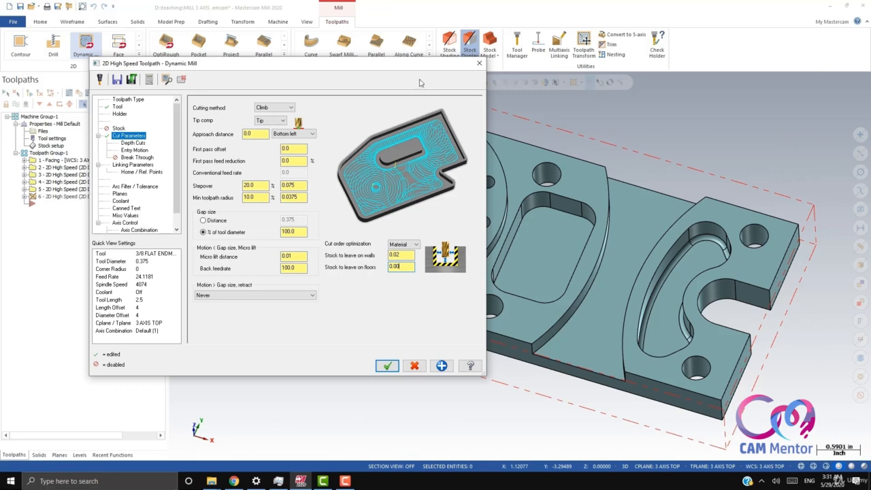
drag(408, 63, 286, 66)
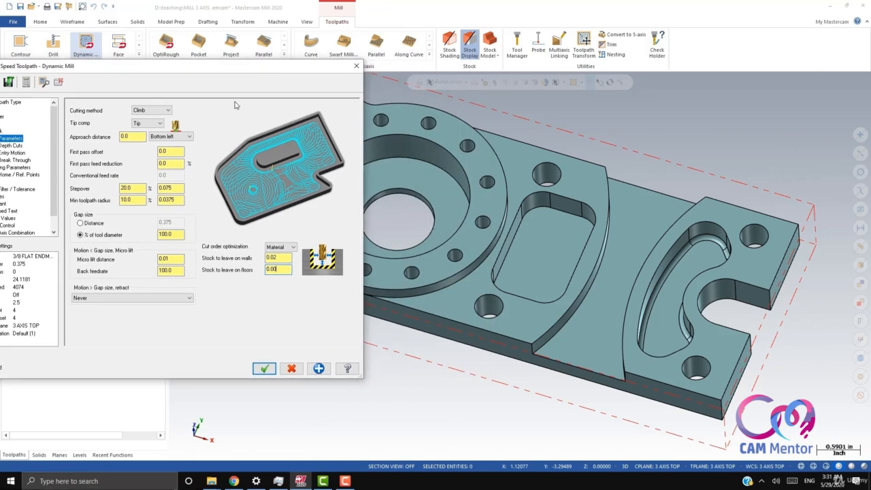
drag(240, 67, 467, 73)
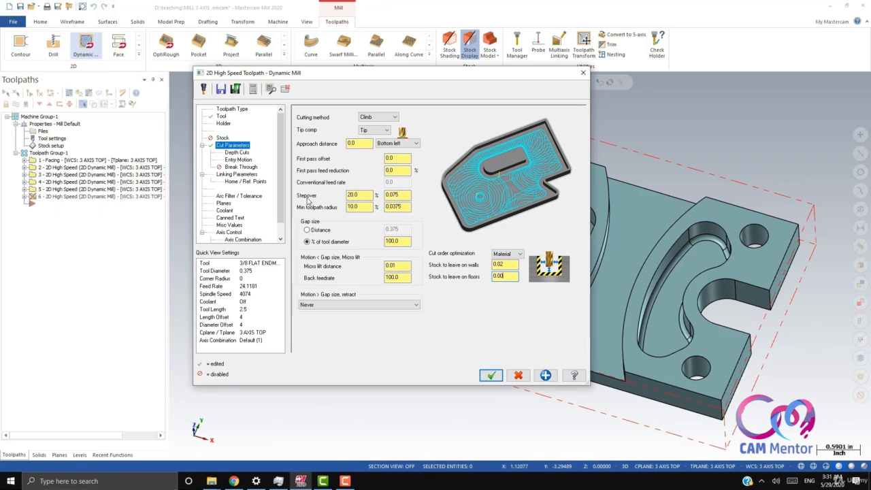
Enable depth cuts for the central hole toolpath and change the max rough step
click(235, 152)
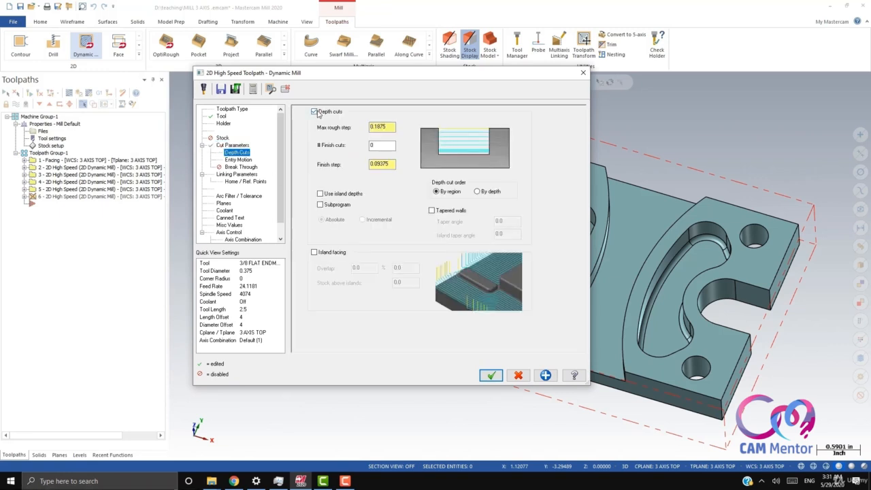
double_click(375, 128)
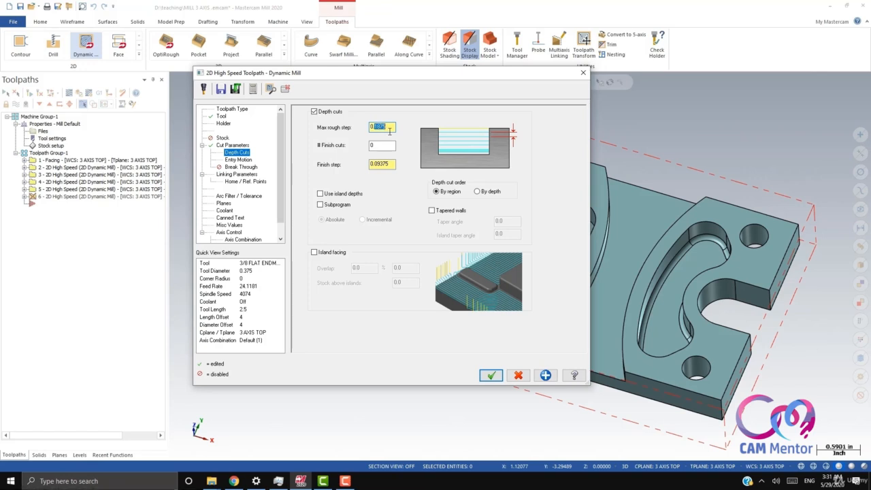
text(7)
drag(385, 130, 373, 129)
Set the central hole toolpath's depth from the hole's lower edge and its top of stock from the hole's upper edge
click(238, 174)
click(429, 286)
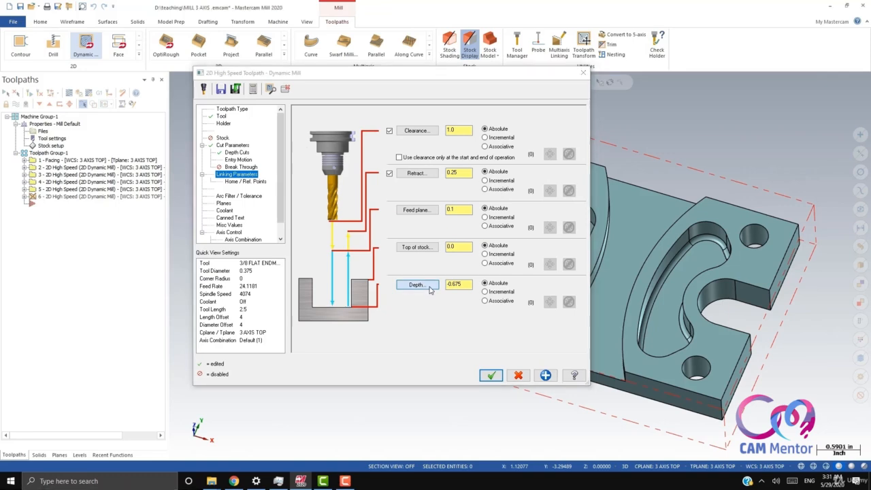
scroll(393, 204, up, 5)
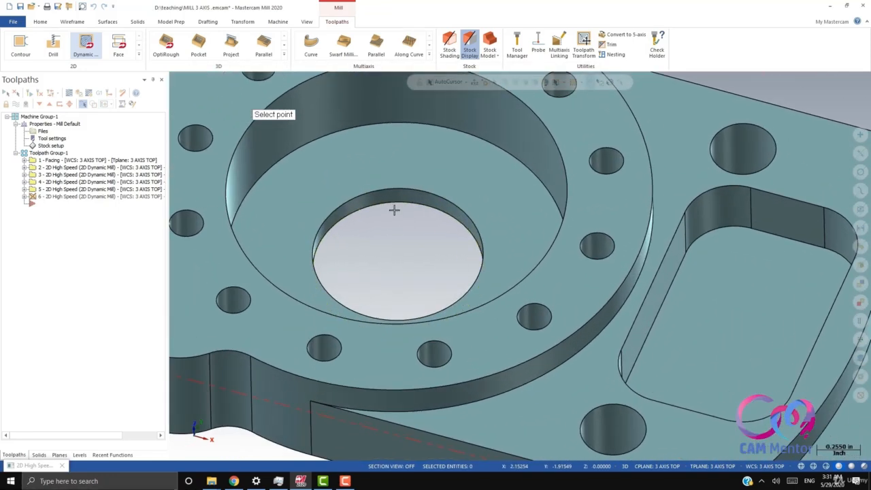
click(403, 208)
click(406, 249)
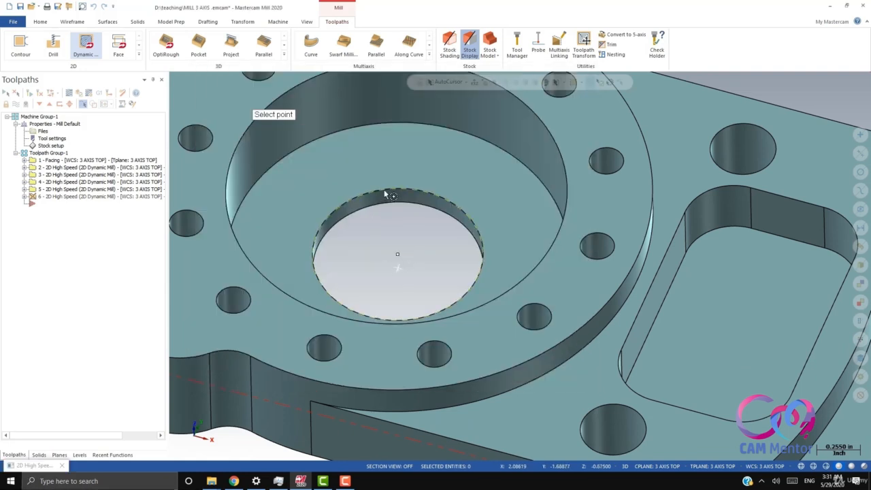
click(385, 195)
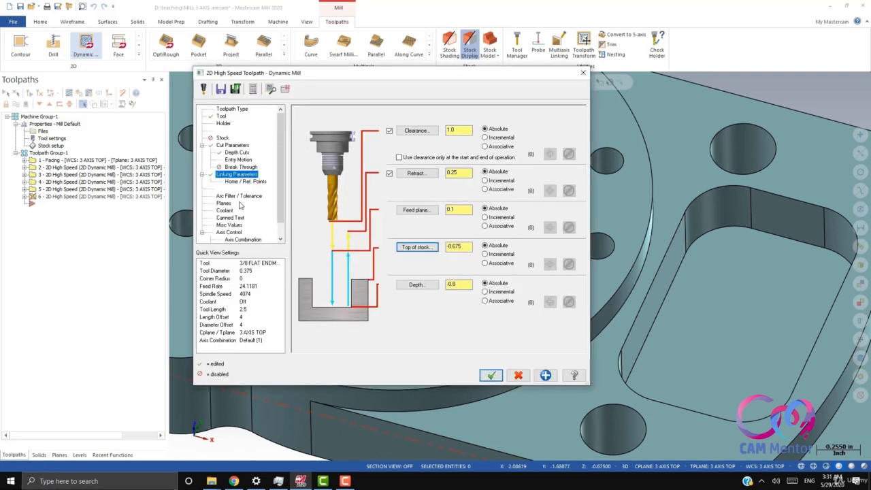
Turn on flood coolant for the central hole toolpath and generate it
click(224, 204)
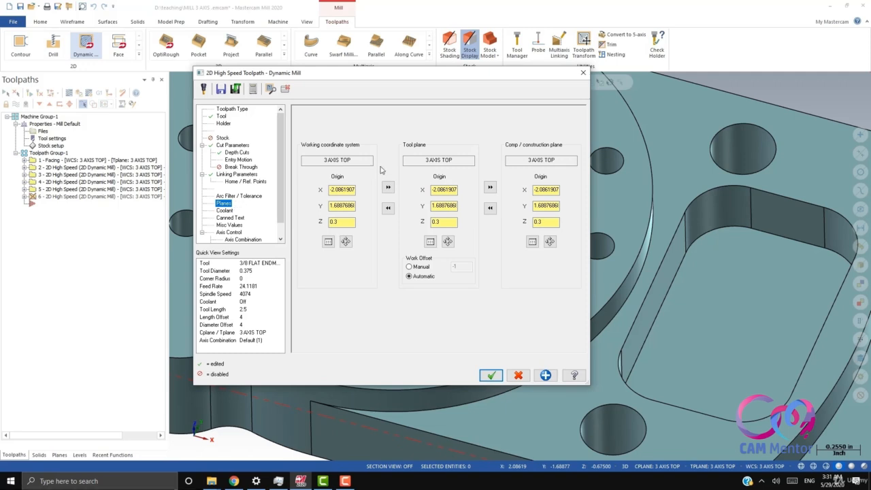
click(224, 210)
click(448, 160)
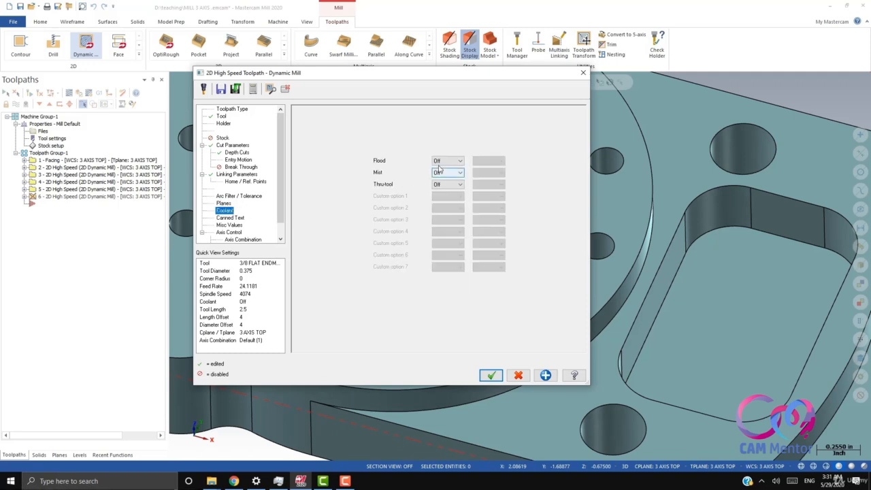
click(442, 168)
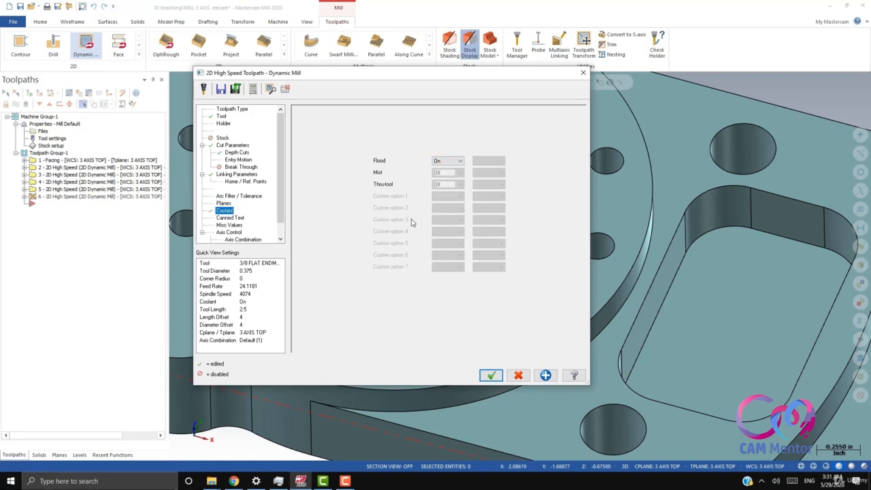
click(490, 375)
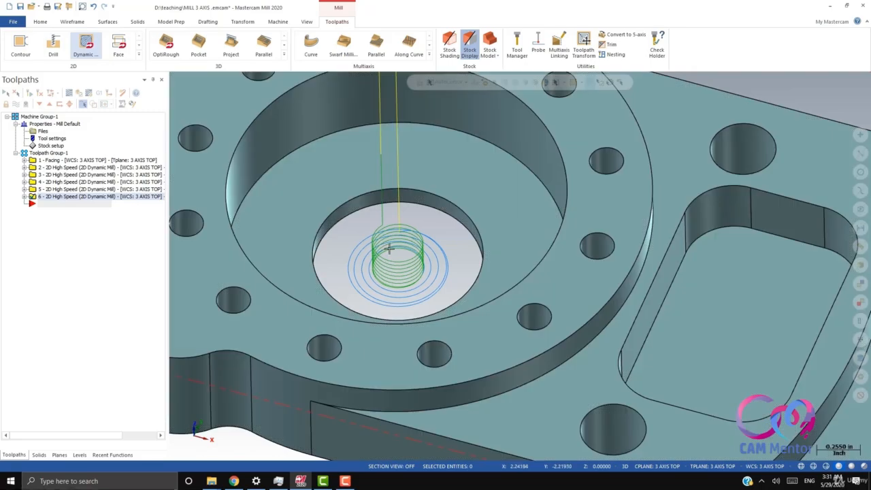
mouse_move(383, 275)
middle_down()
mouse_move(379, 297)
mouse_move(386, 278)
middle_up()
scroll(386, 278, down, 5)
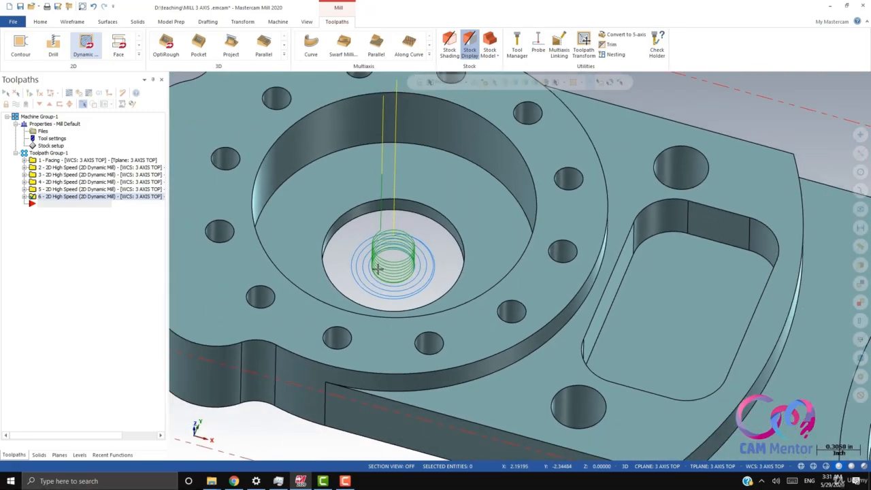
mouse_move(616, 325)
middle_down()
mouse_move(627, 322)
mouse_move(630, 340)
mouse_move(627, 324)
mouse_move(657, 274)
mouse_move(637, 288)
mouse_move(640, 311)
middle_up()
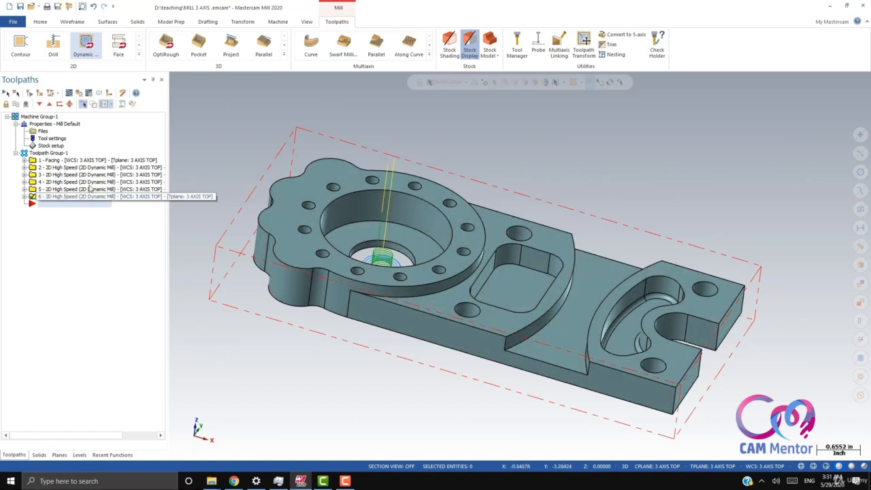
Copy the fifth operation, the Dynamic Mill toolpath around the boss, to the end of the toolpath group
click(69, 189)
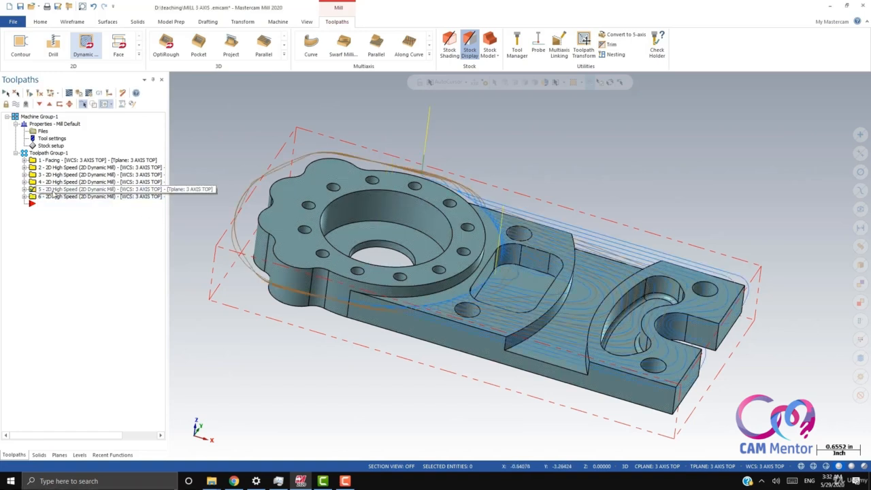
right_drag(53, 192, 56, 225)
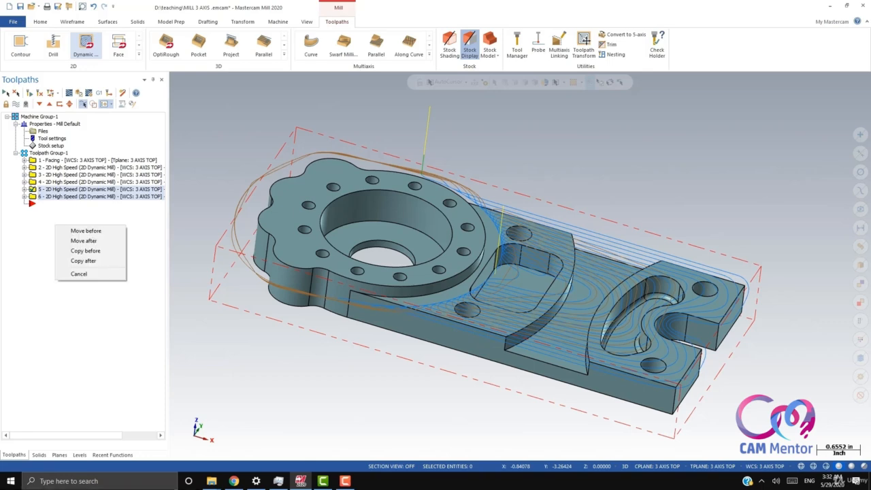
click(78, 262)
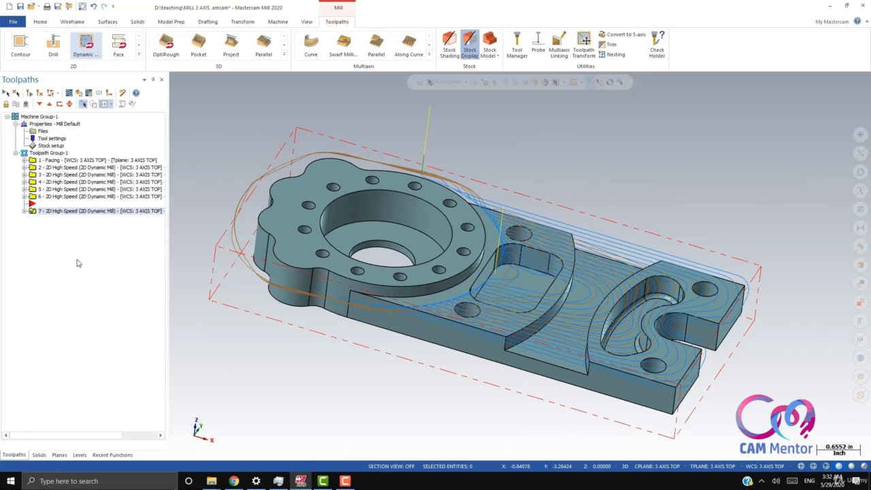
Edit the copied Dynamic Mill toolpath's cut parameters and set its stepover to 60%
click(24, 211)
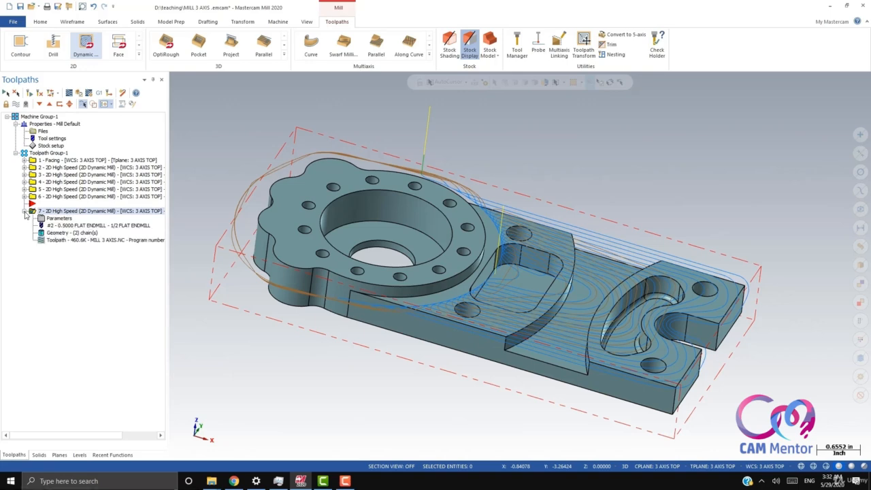
click(57, 219)
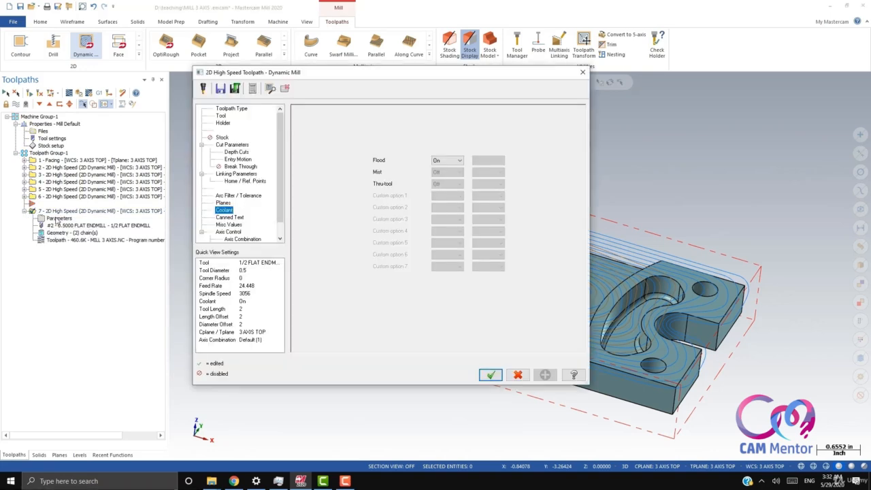
click(232, 108)
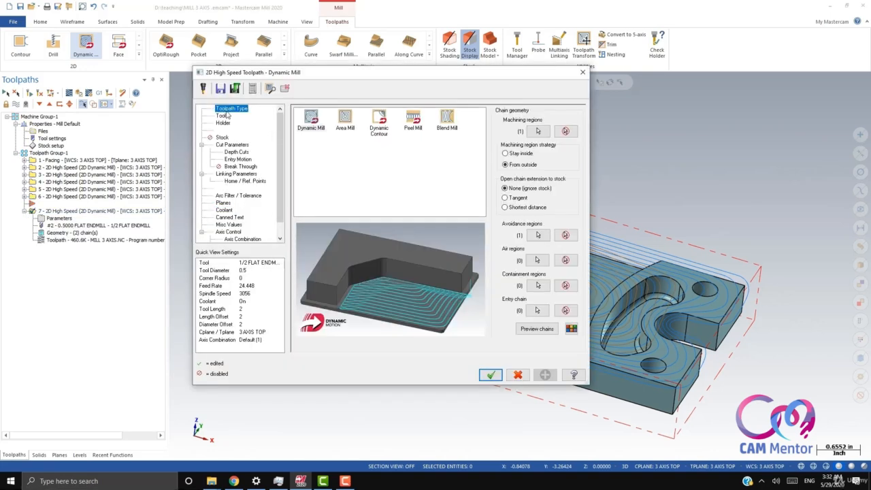
click(222, 115)
click(234, 143)
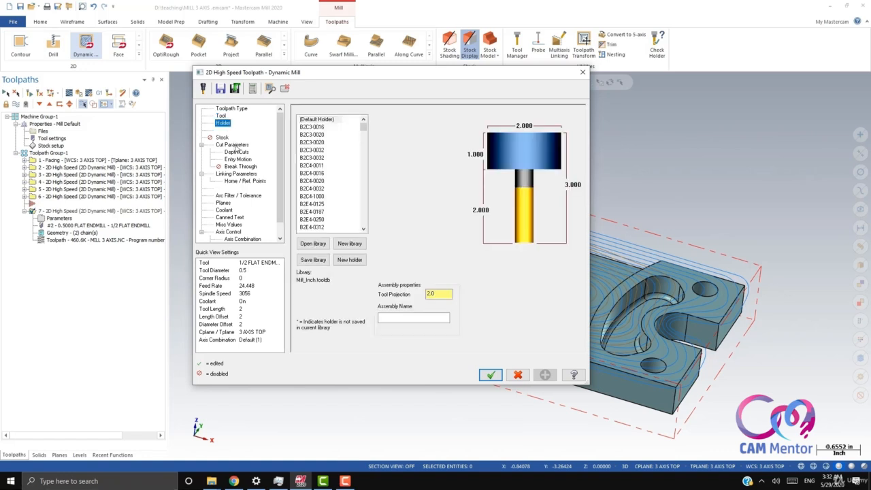
click(235, 145)
double_click(352, 194)
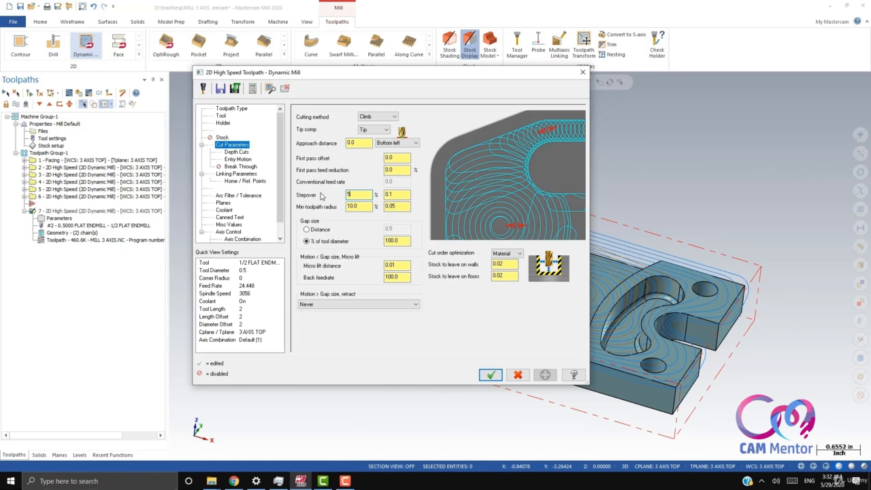
text(60)
key(Return)
Set the copied toolpath's stock to leave on floors to 0, check its depth cuts and linking parameters, and accept the changes
drag(511, 284, 361, 294)
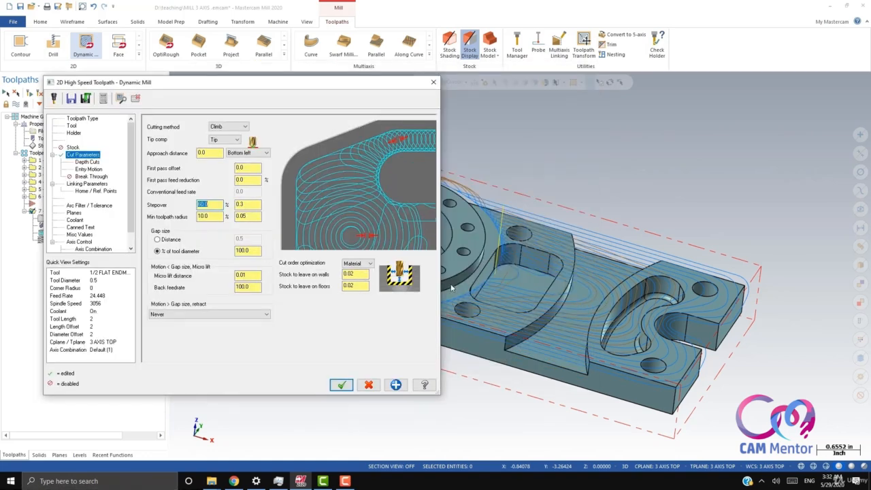
double_click(350, 286)
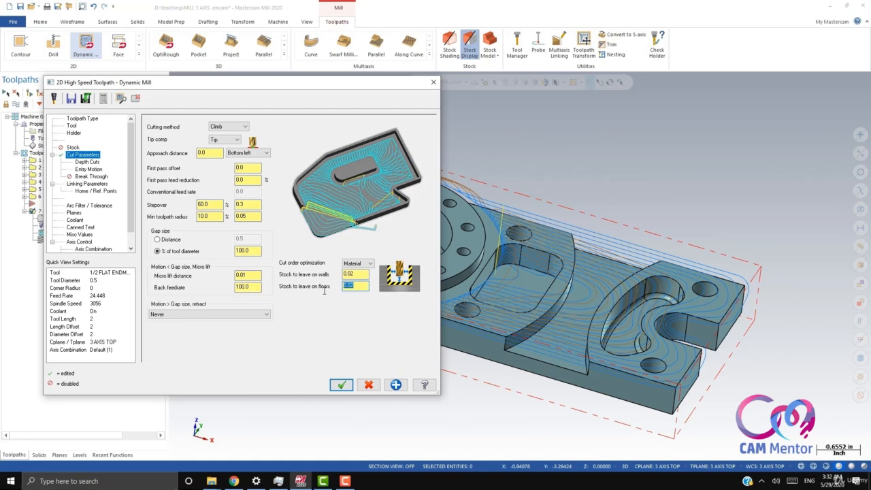
text(0)
click(87, 162)
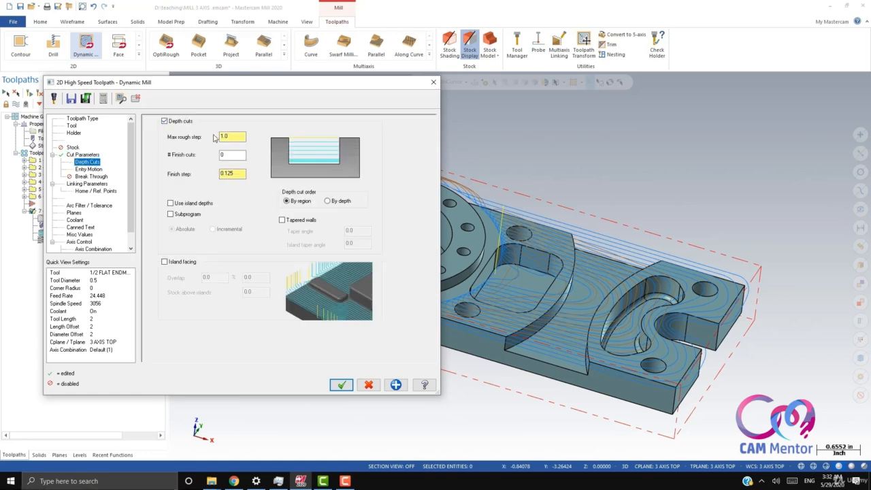
click(88, 169)
click(87, 184)
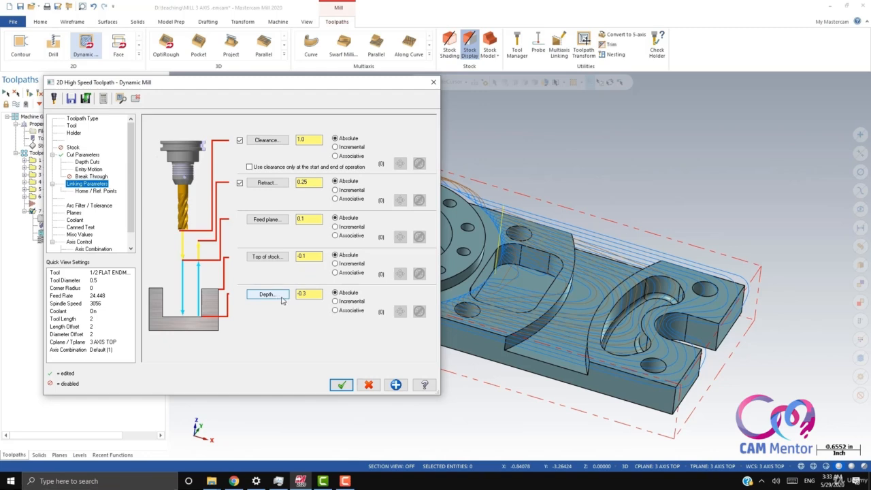
click(341, 385)
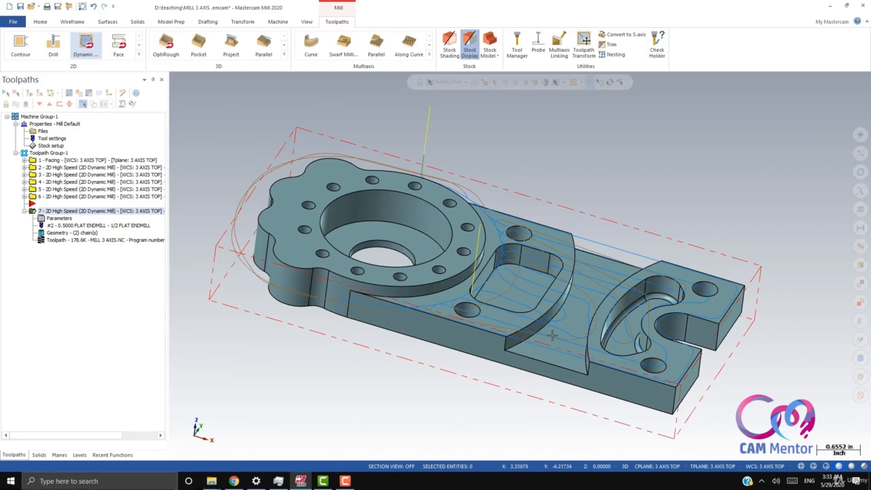
Select all operations in Toolpath Group-1 and open them in the verification simulator
middle_drag(622, 337, 626, 399)
scroll(500, 407, up, 1)
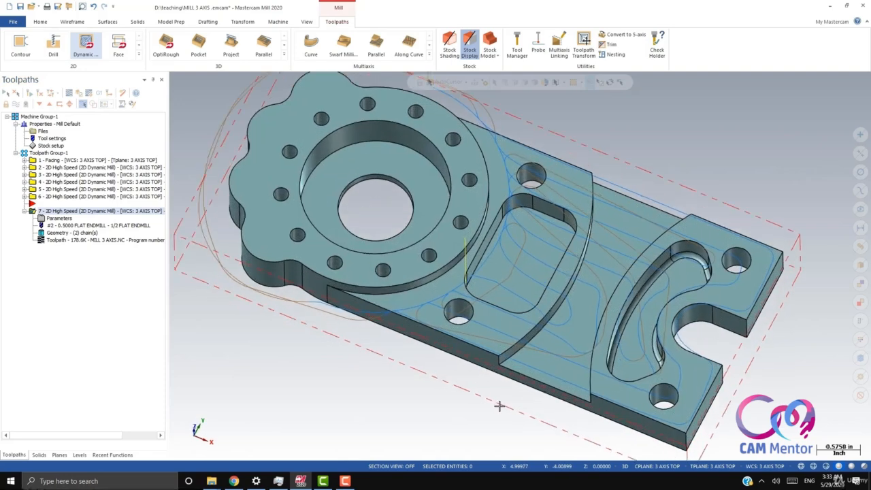
scroll(500, 406, up, 2)
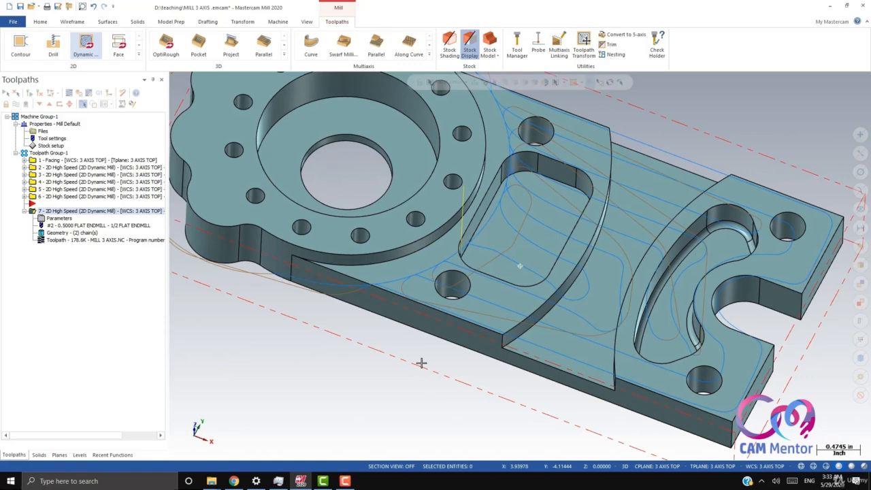
middle_drag(421, 362, 360, 339)
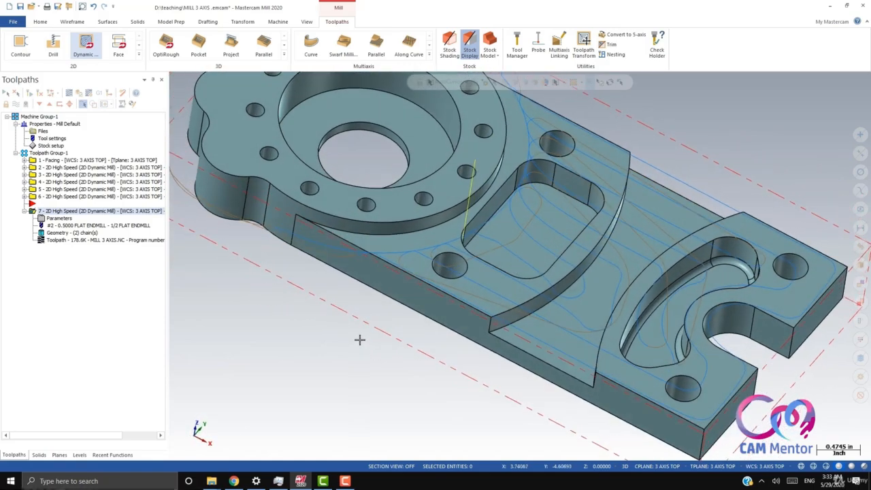
right_click(360, 339)
click(402, 423)
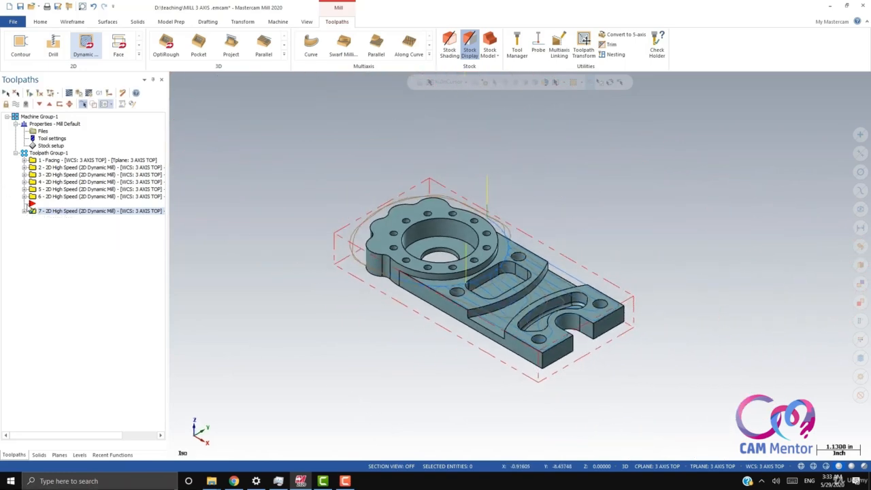
click(47, 153)
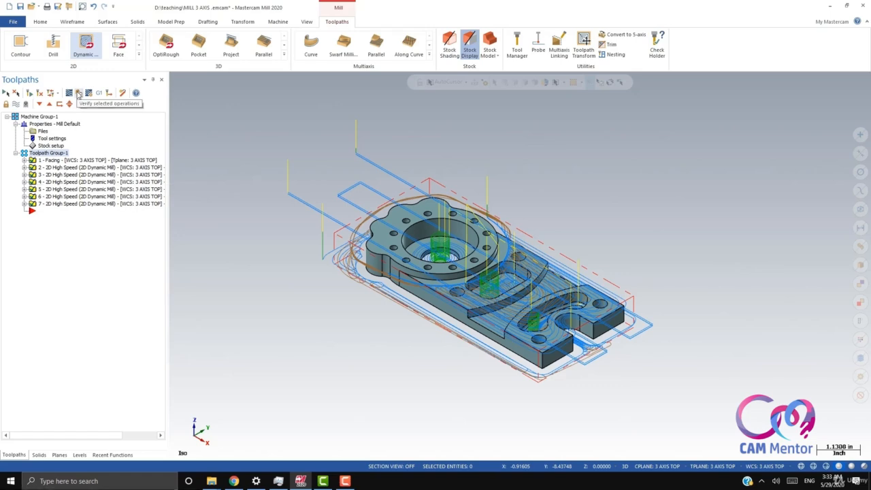
click(79, 94)
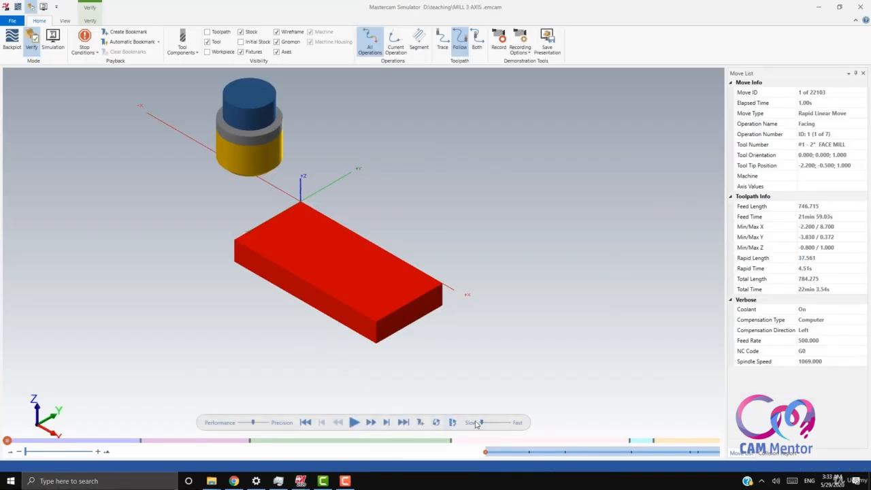
Set the simulation to stop at each operation change, play the facing operation, and continue into the second operation
click(97, 21)
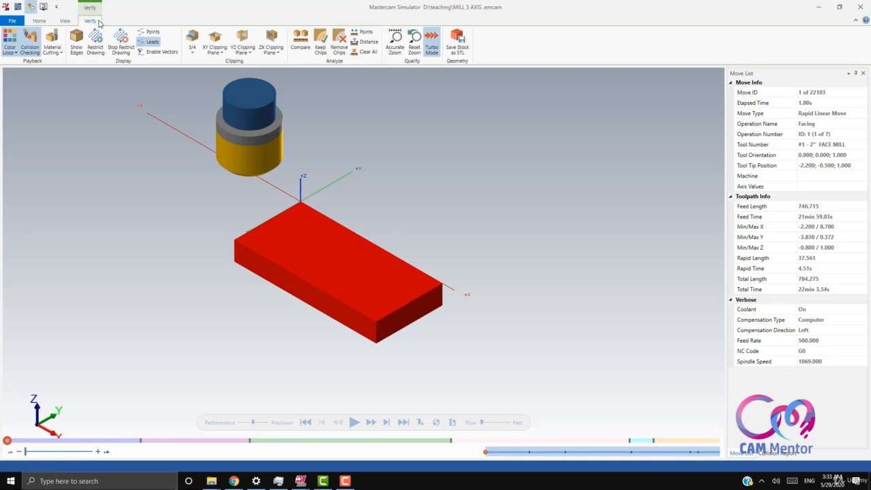
click(39, 20)
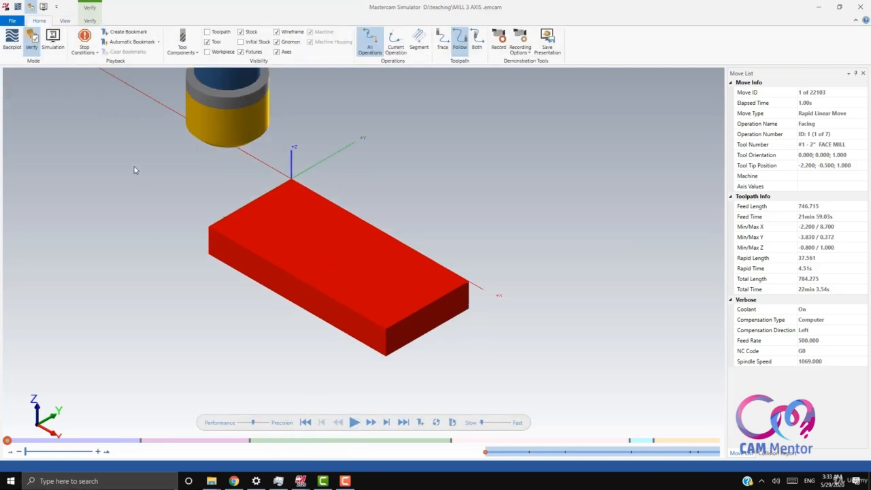
click(89, 55)
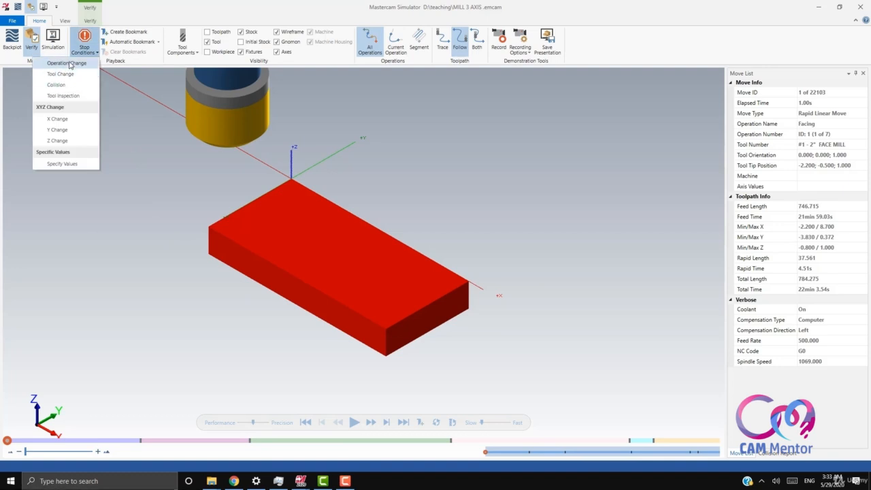
click(126, 146)
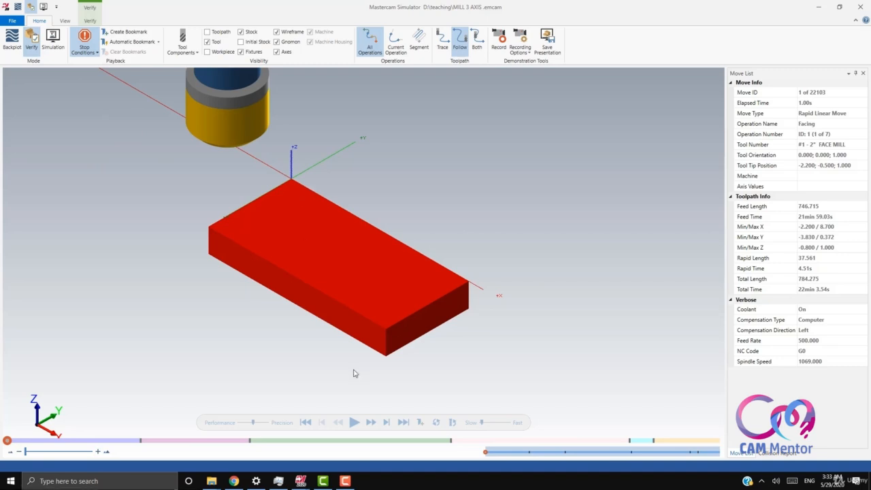
click(356, 423)
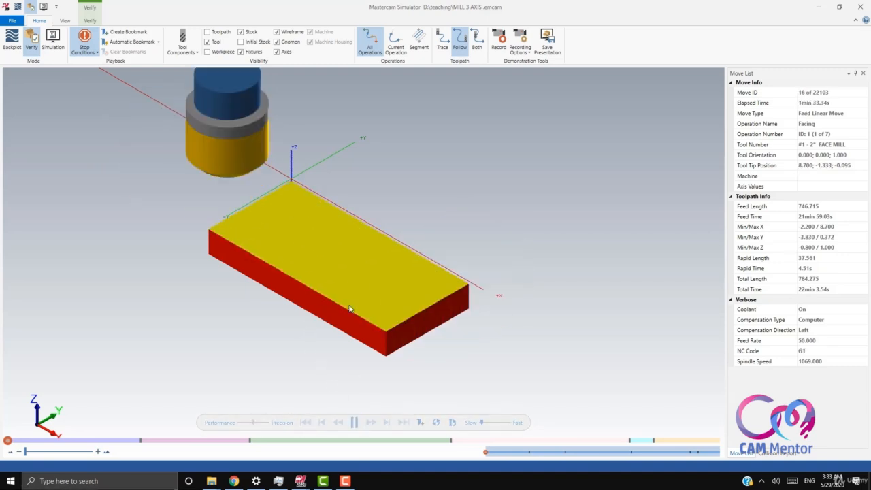
click(354, 423)
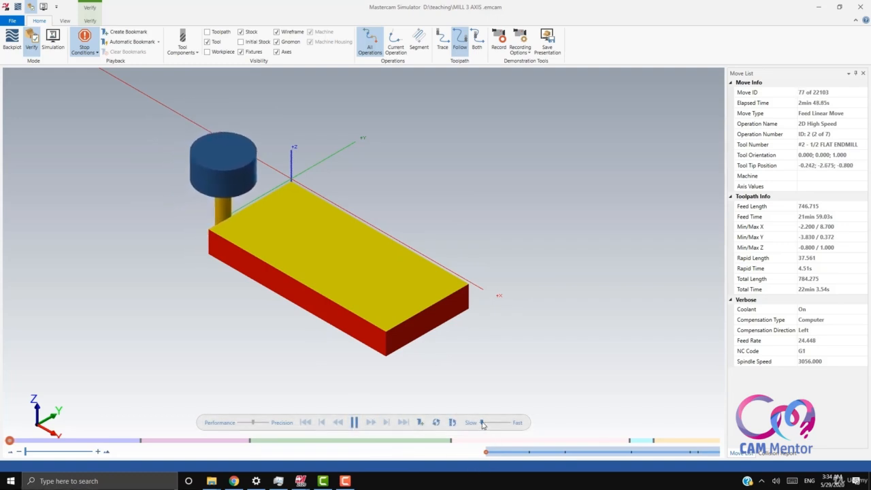
Increase the simulation speed slightly and play the second, third and fourth operations, covering the outer profile, the two pockets and the curved slot
drag(481, 424, 488, 423)
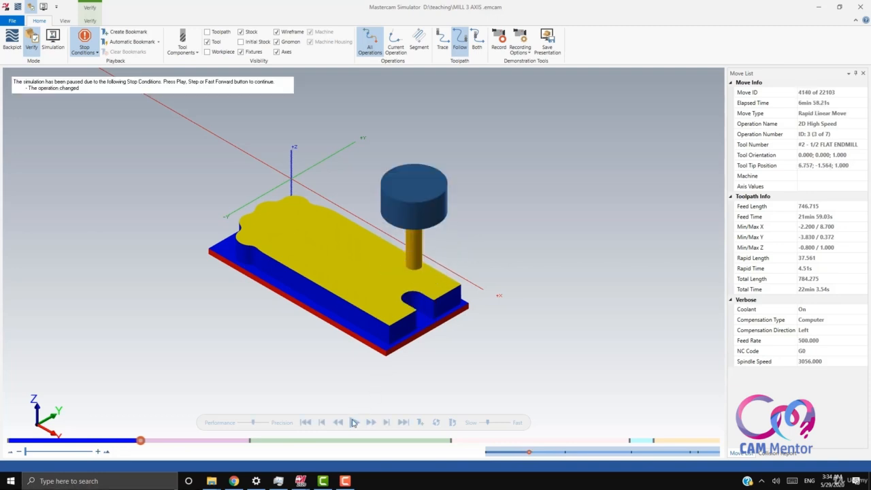
click(354, 422)
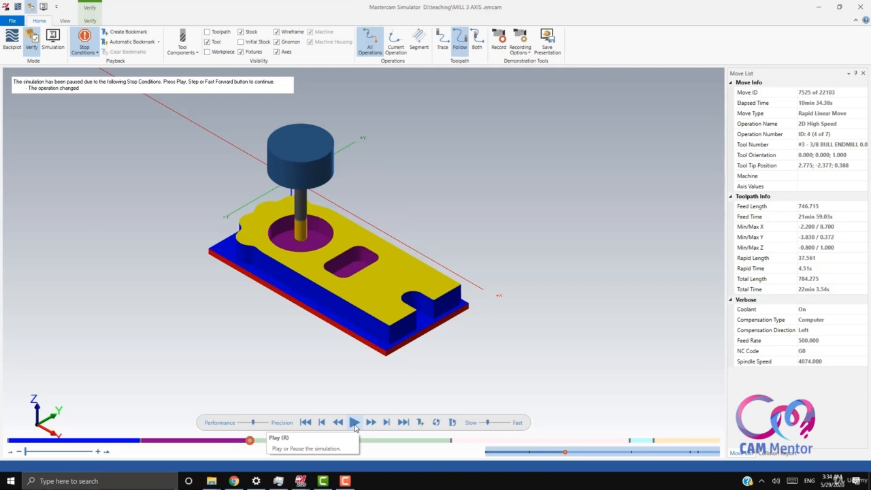
click(355, 423)
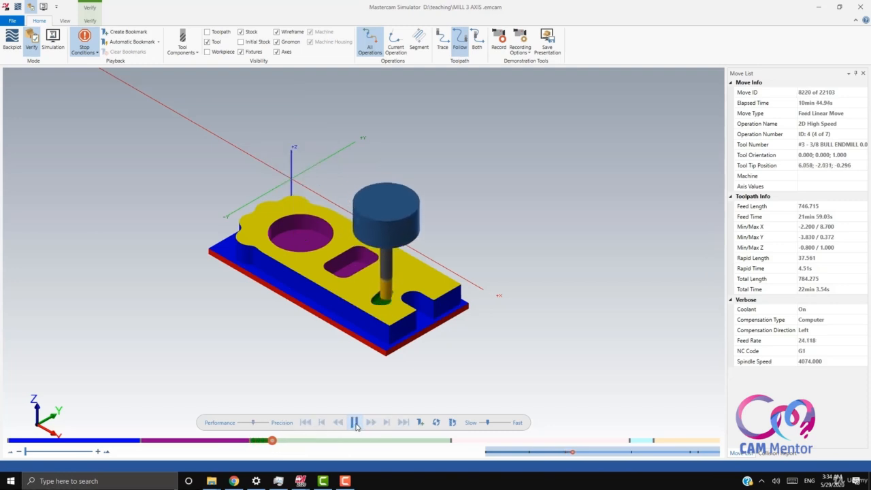
scroll(388, 359, up, 2)
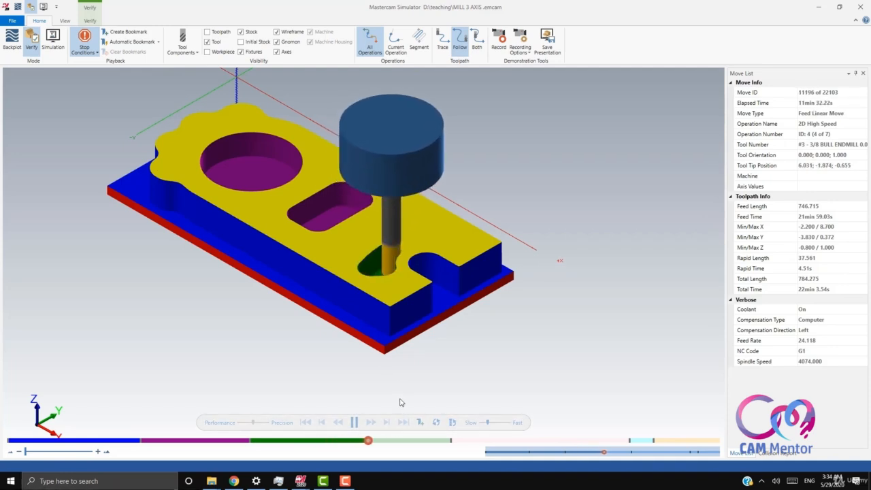
middle_drag(400, 387, 400, 392)
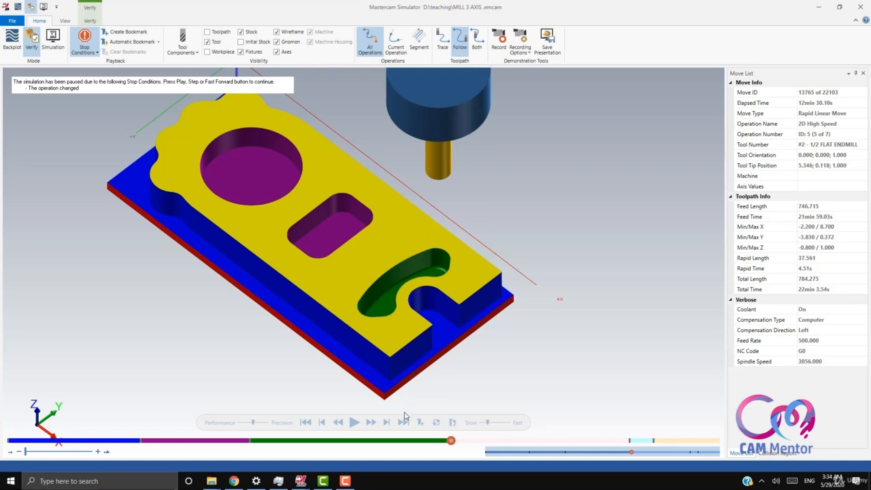
Play the fifth operation that roughs around the boss and the sixth that cuts the small circular pocket
click(357, 423)
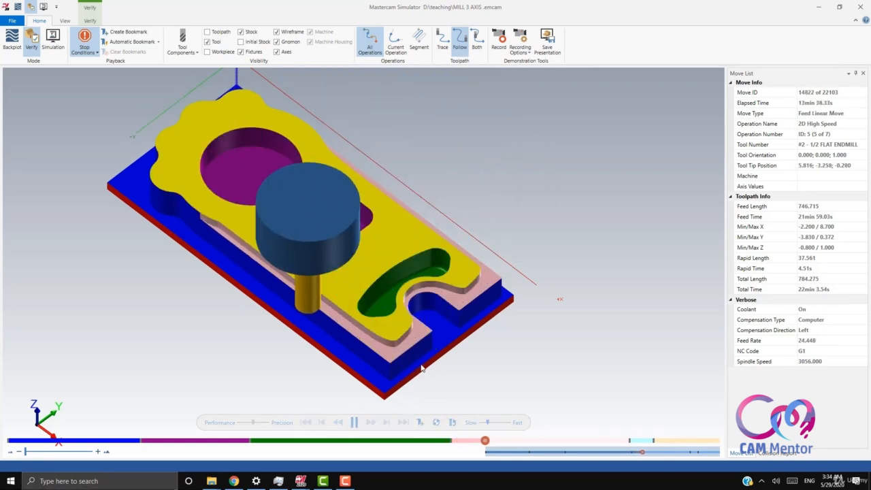
middle_drag(425, 362, 370, 374)
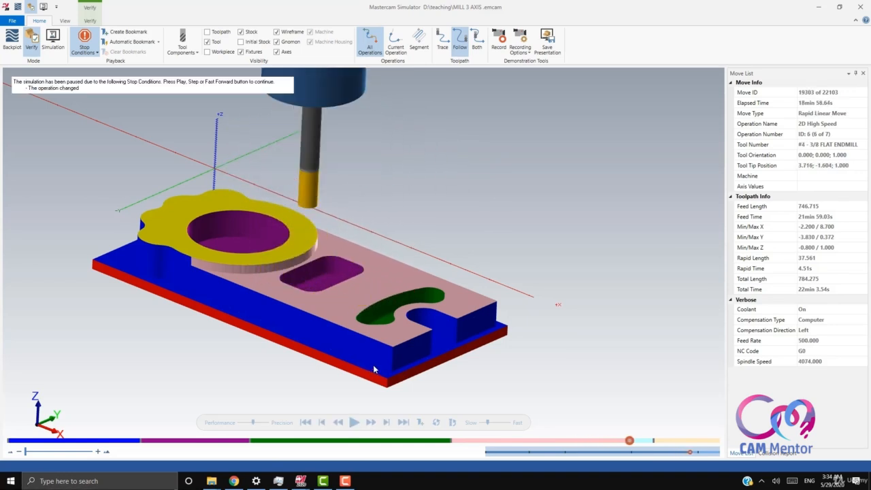
middle_drag(374, 366, 381, 382)
click(354, 422)
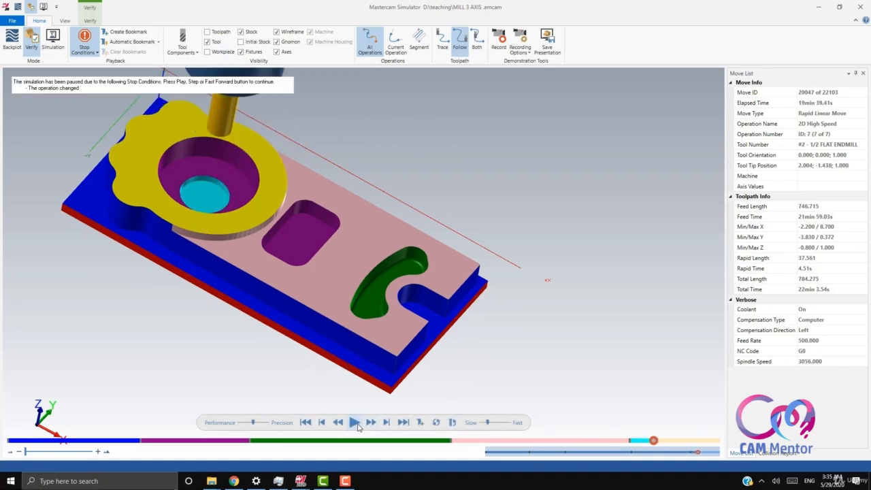
Play the seventh operation to its end and inspect the finished floor around the boss up close
click(354, 422)
scroll(371, 347, up, 2)
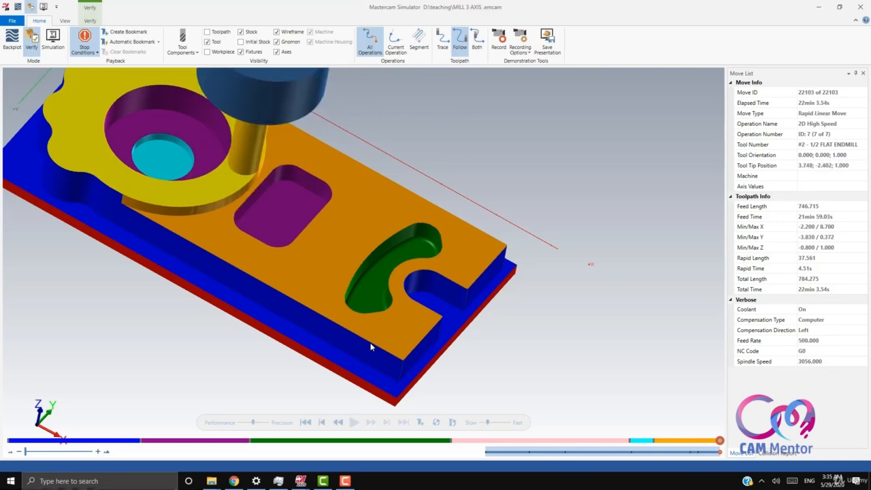
scroll(368, 327, down, 2)
mouse_move(360, 272)
middle_down()
mouse_move(409, 253)
mouse_move(388, 238)
mouse_move(355, 258)
mouse_move(355, 272)
middle_up()
scroll(348, 268, up, 4)
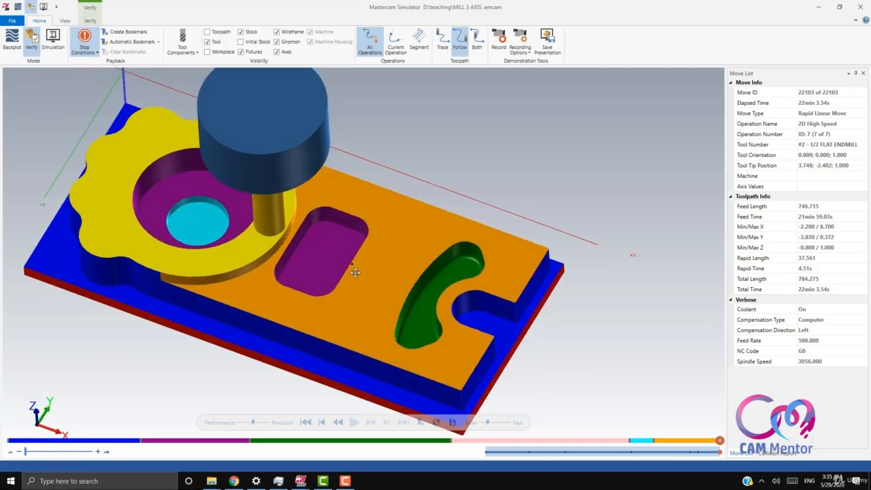